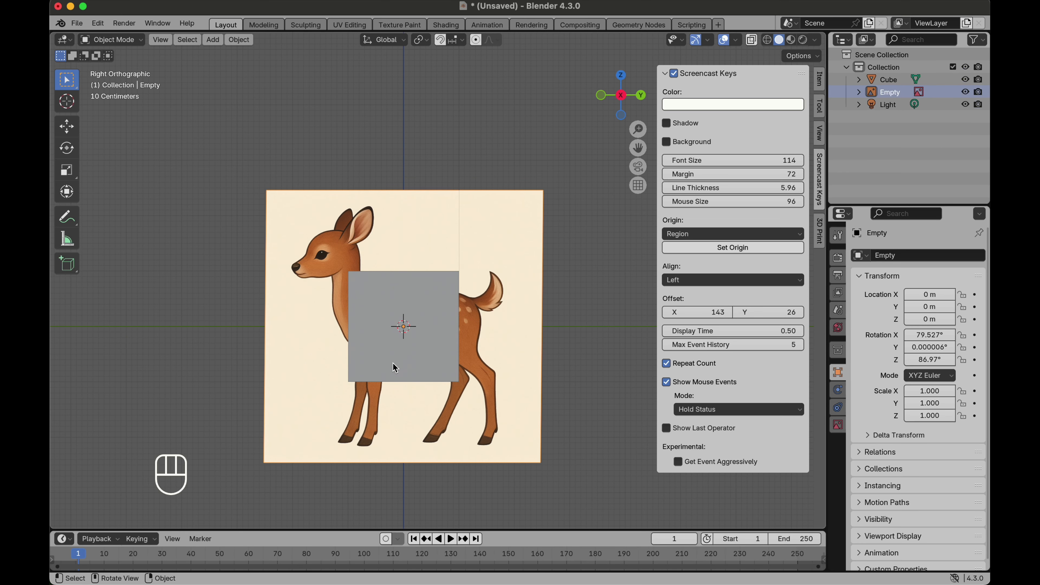
Step: Add the deer picture as a reference image and switch the cube into Edit Mode
left_click(395, 368)
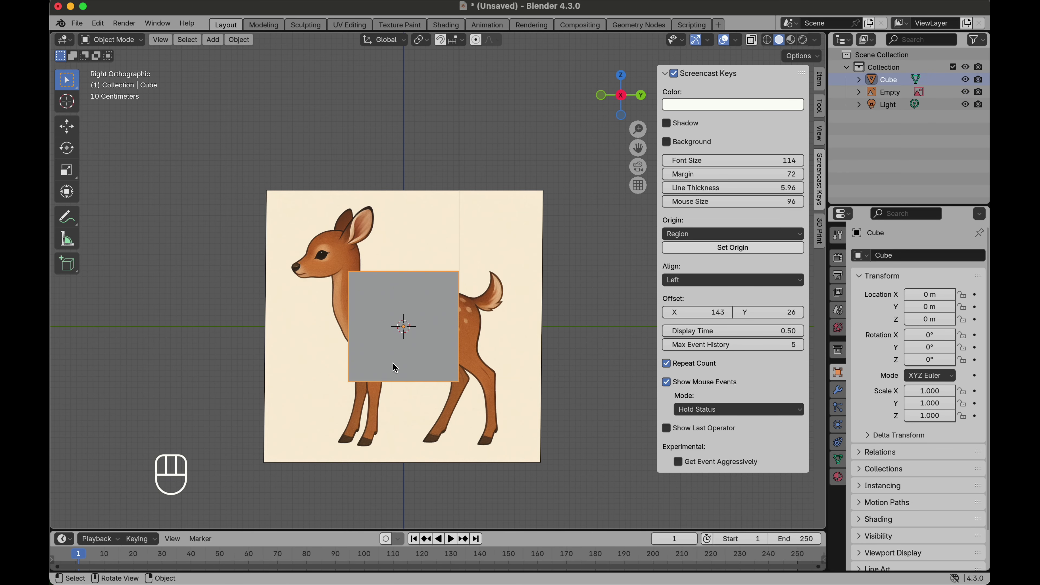
scroll(395, 367, "up", 2)
key("Tab")
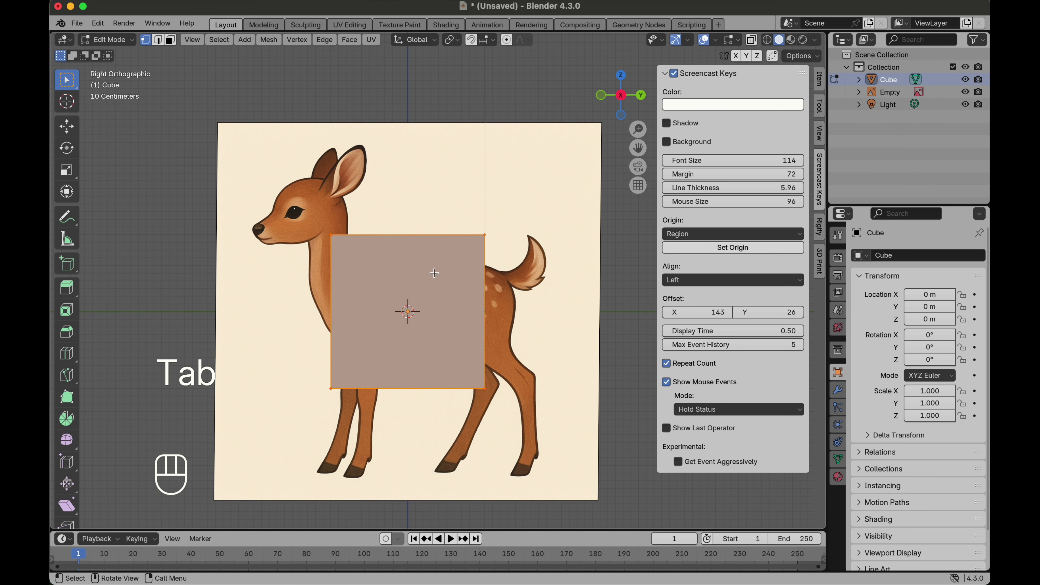
scroll(435, 274, "down", 2)
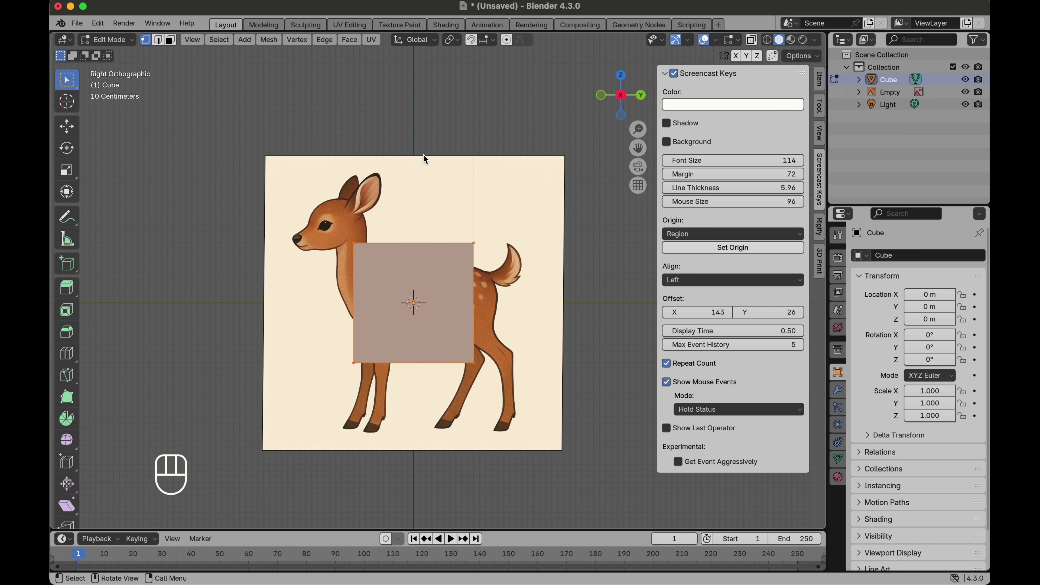
Step: Flatten the cube by scaling it along Z to about 0.68
key("s")
key("z")
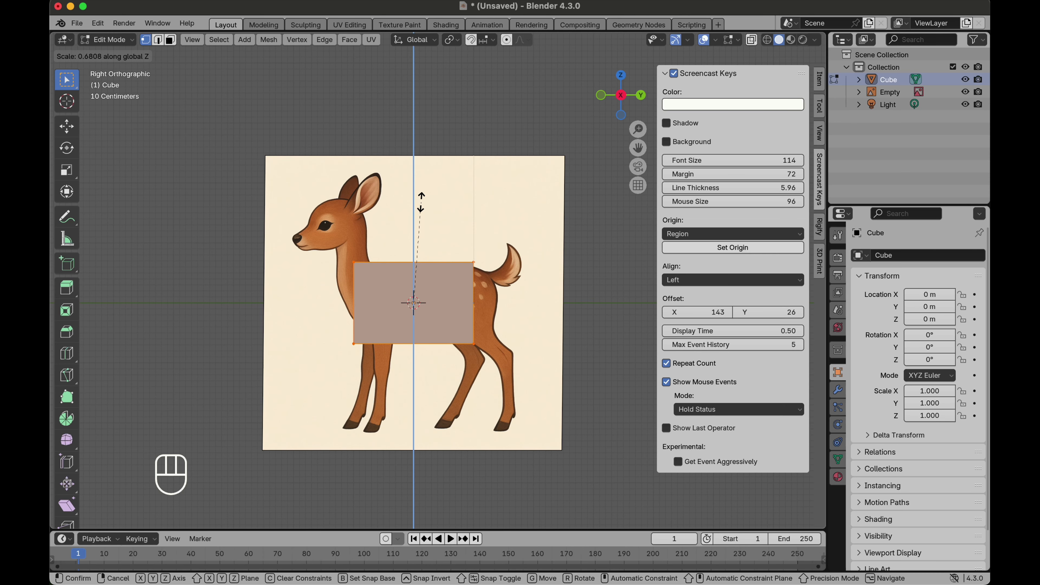
left_click(420, 203)
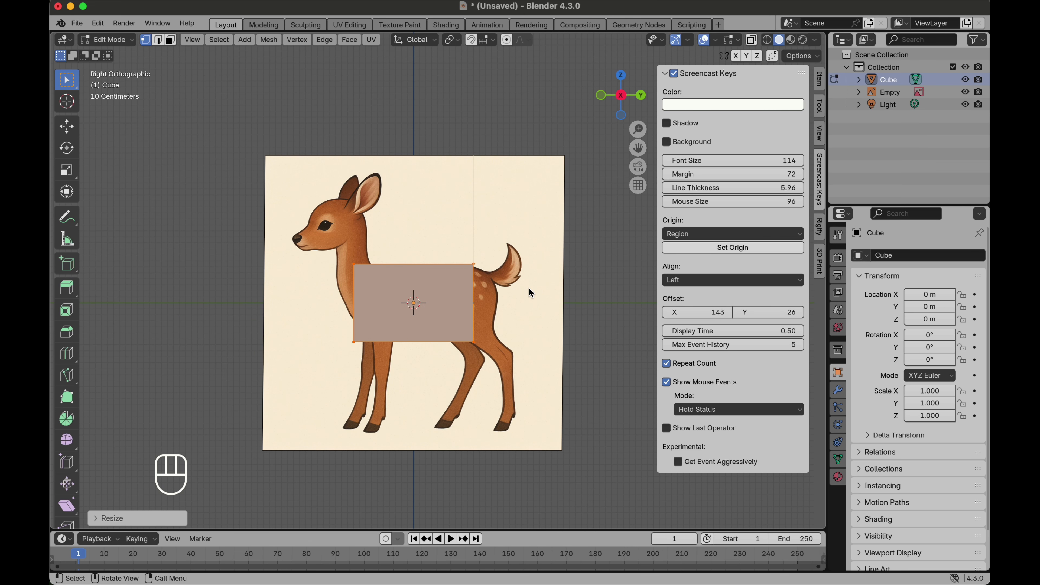
Step: Scale the cube uniformly to about 0.82 and then along Y to about 0.94 to fit the deer's torso
key("s")
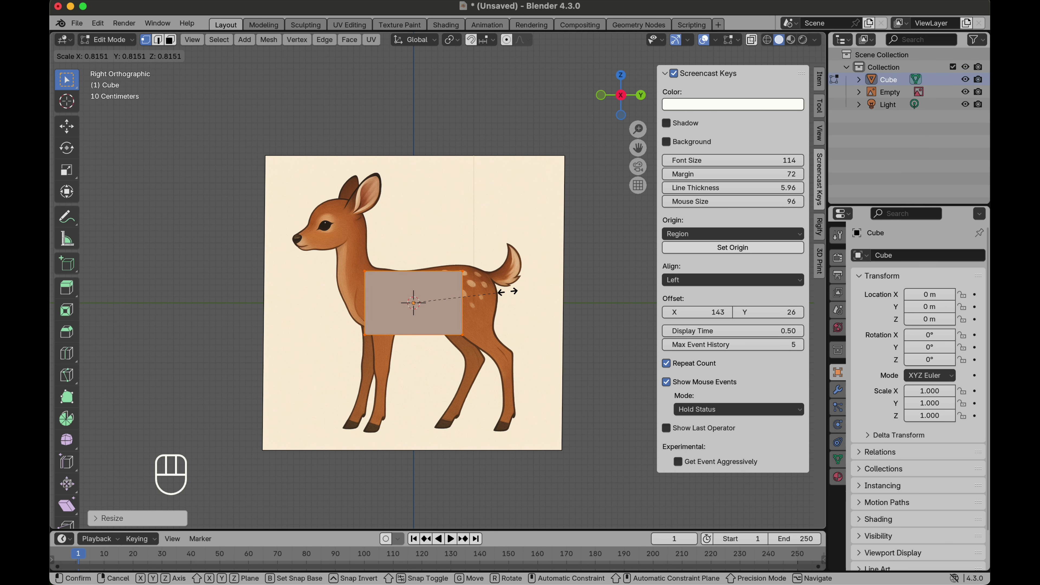
left_click(507, 291)
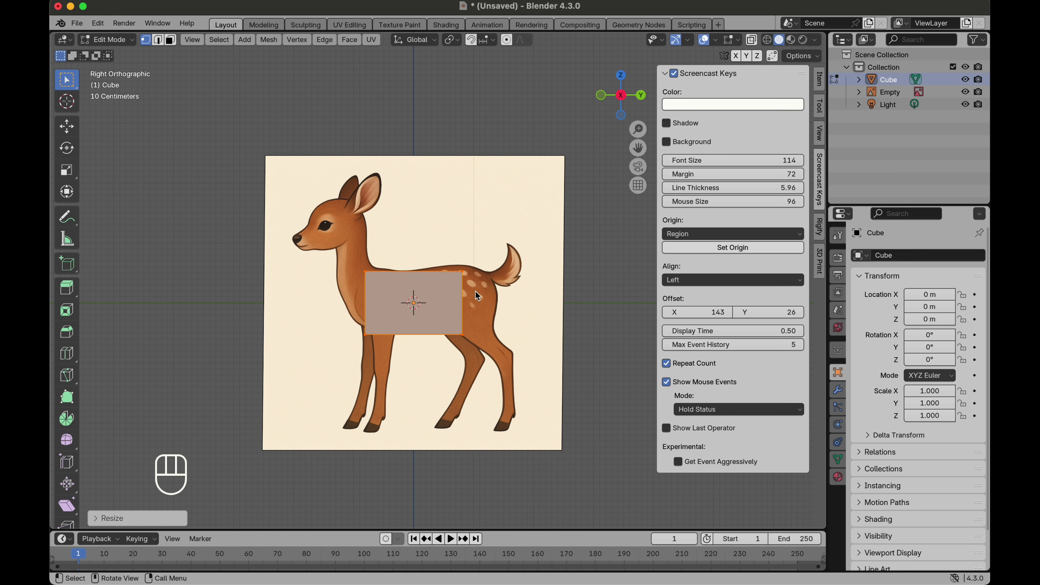
key("s")
key("y")
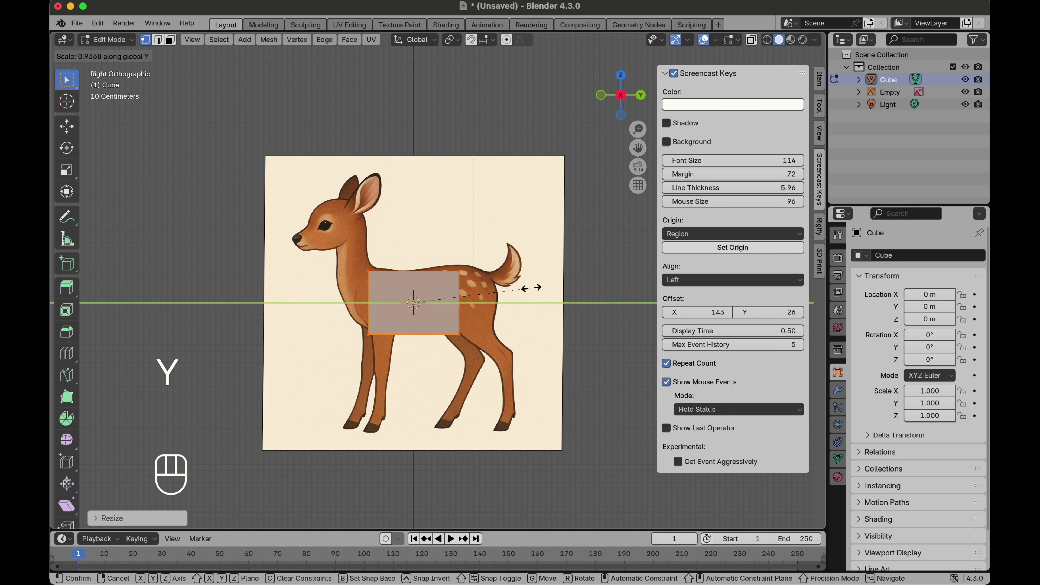
left_click(496, 288)
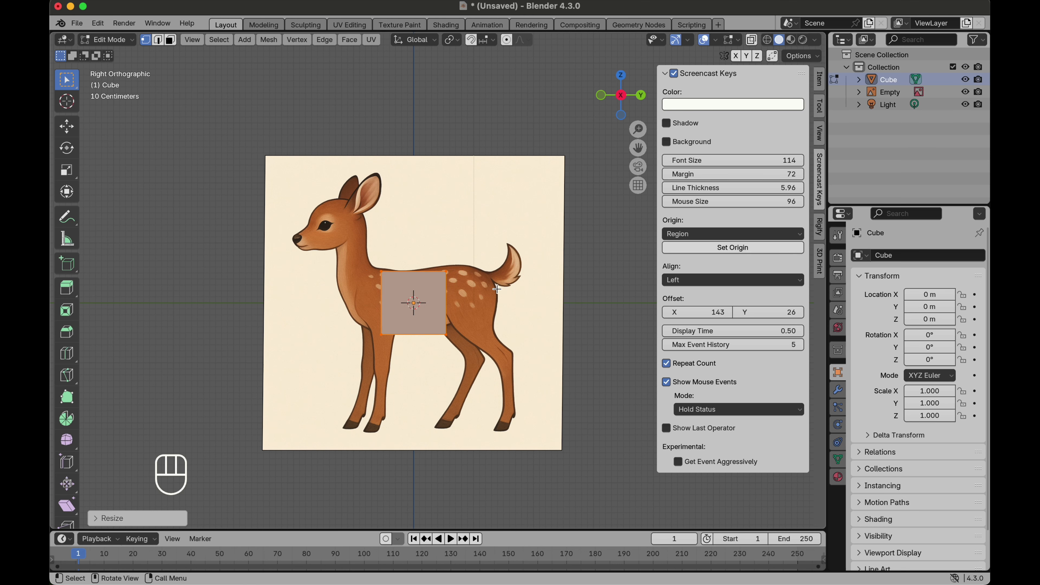
Step: Nudge the cube slightly within the torso and switch to face selection mode
key("g")
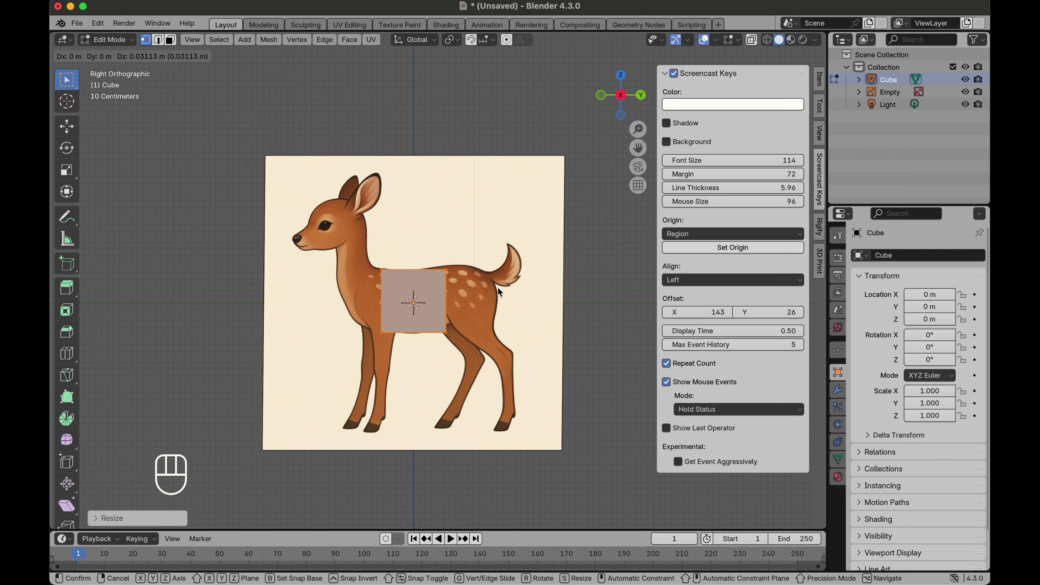
left_click(496, 287)
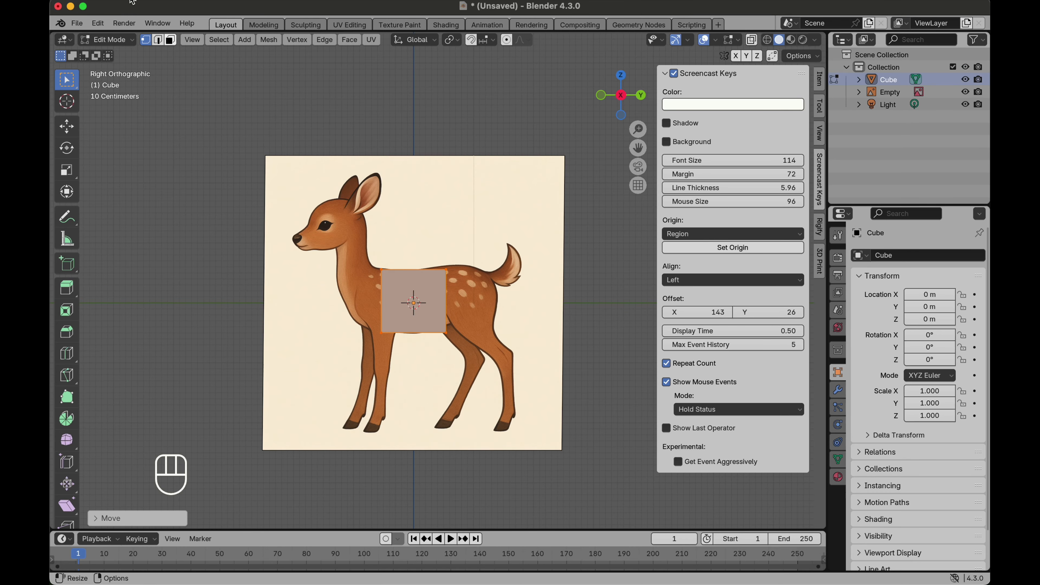
left_click(171, 40)
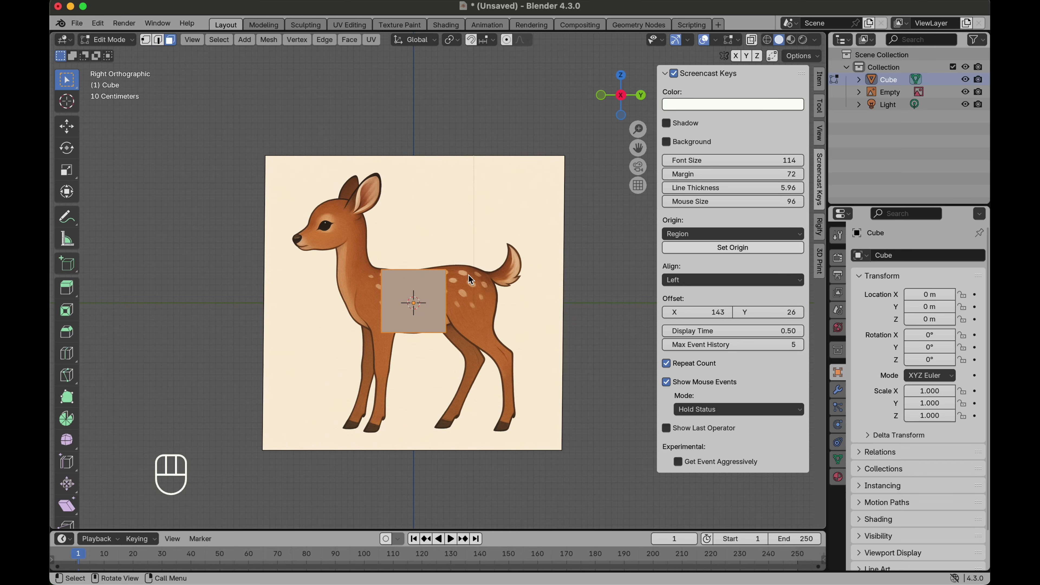
mouse_move(468, 288)
middle_mouse_down()
mouse_move(439, 304)
mouse_move(454, 289)
middle_mouse_up()
left_click(619, 99)
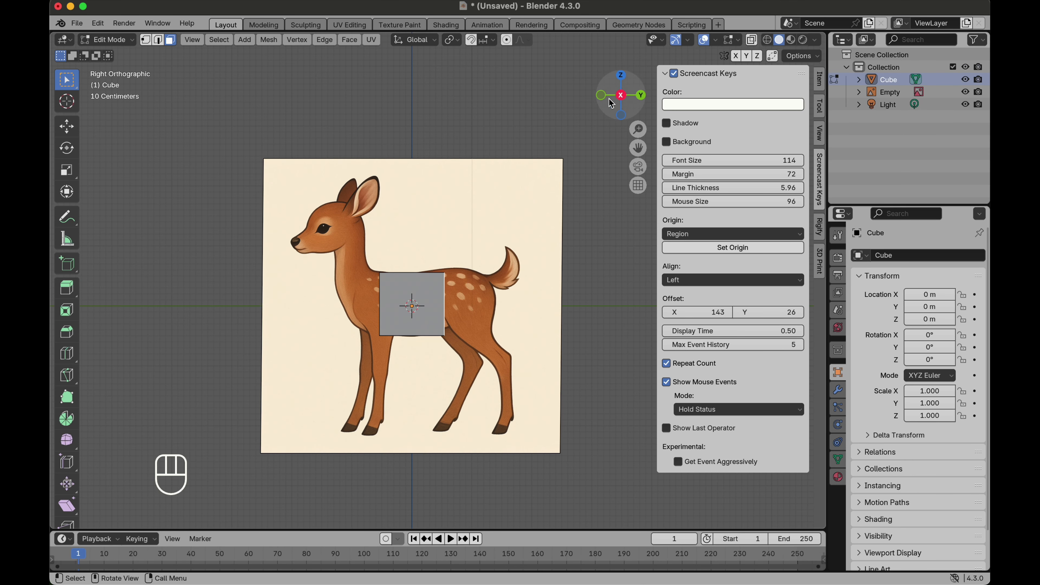
Step: Add a level 2 subdivision to the cube and return to Edit Mode
key("Tab")
key("super+2")
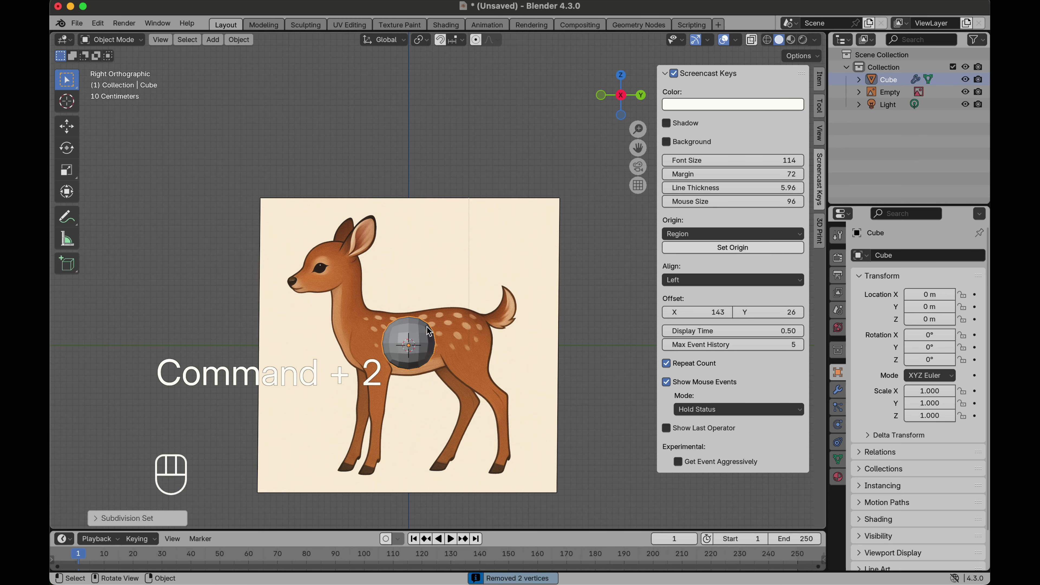
key("Tab")
middle_click_drag(416, 354, 453, 323)
left_click(447, 320, "alt+shift")
left_click(447, 319, "alt+shift")
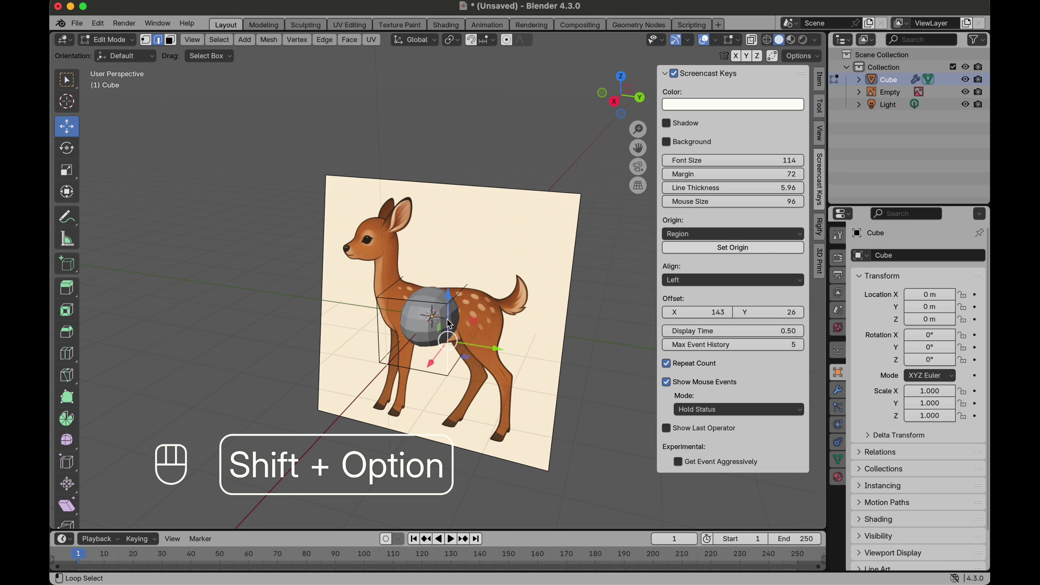
left_click(456, 305, "alt+shift")
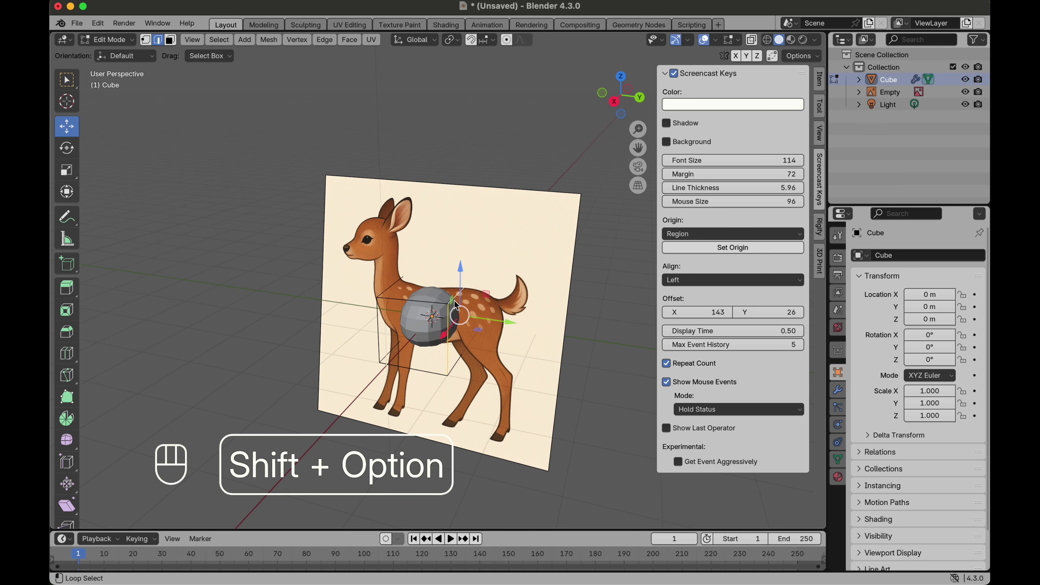
left_click(462, 357, "alt+shift")
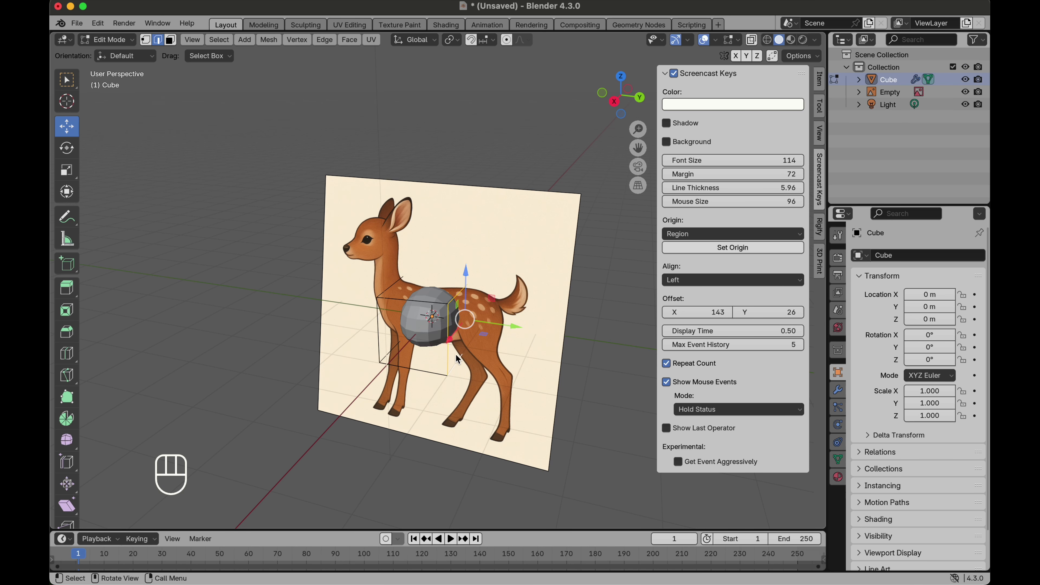
Step: Select the cube's rear face and extrude it about 0.8 m toward the deer's tail
left_click(171, 40)
left_click(458, 327)
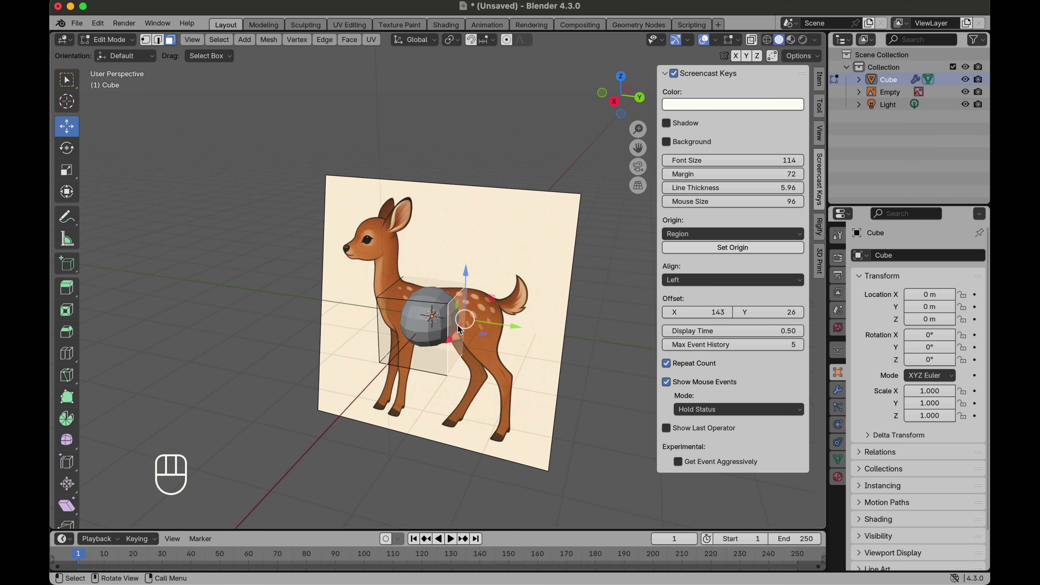
middle_click_drag(458, 327, 516, 284)
left_click(633, 101)
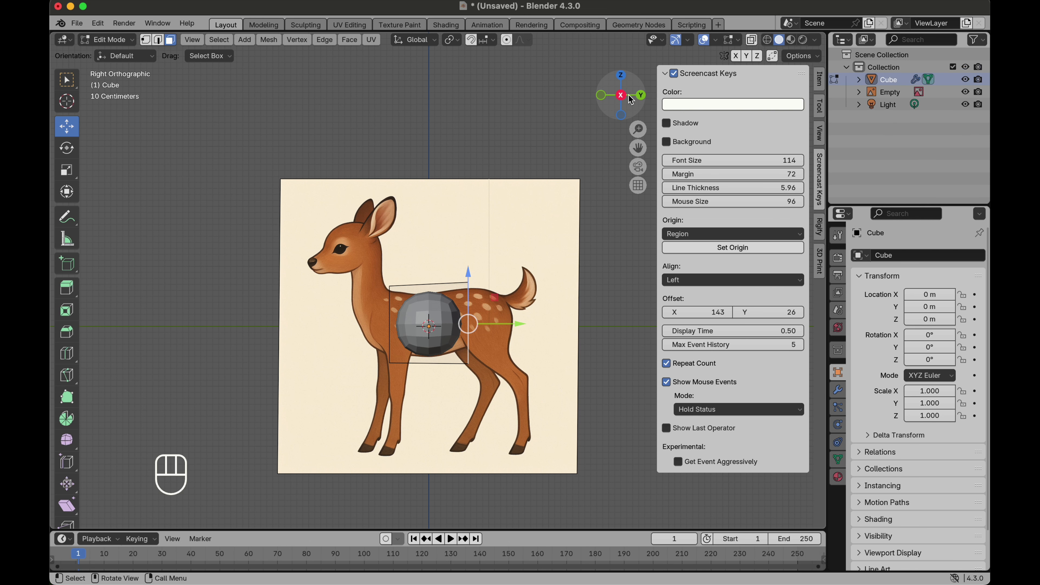
key("e")
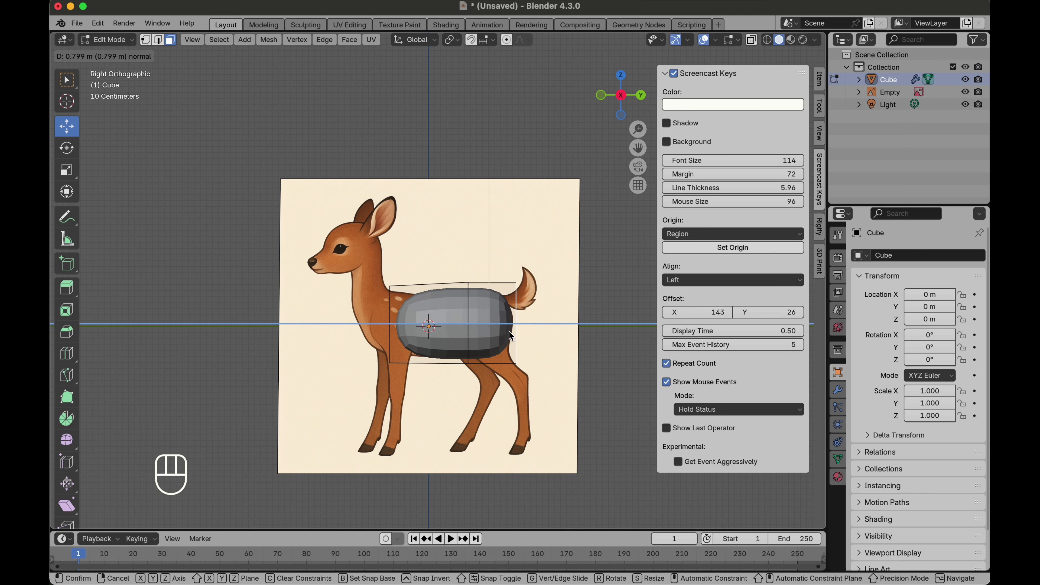
left_click(508, 331)
Step: Select the cube's front face and extrude it about 0.47 m toward the deer's chest
scroll(379, 332, "left", 3)
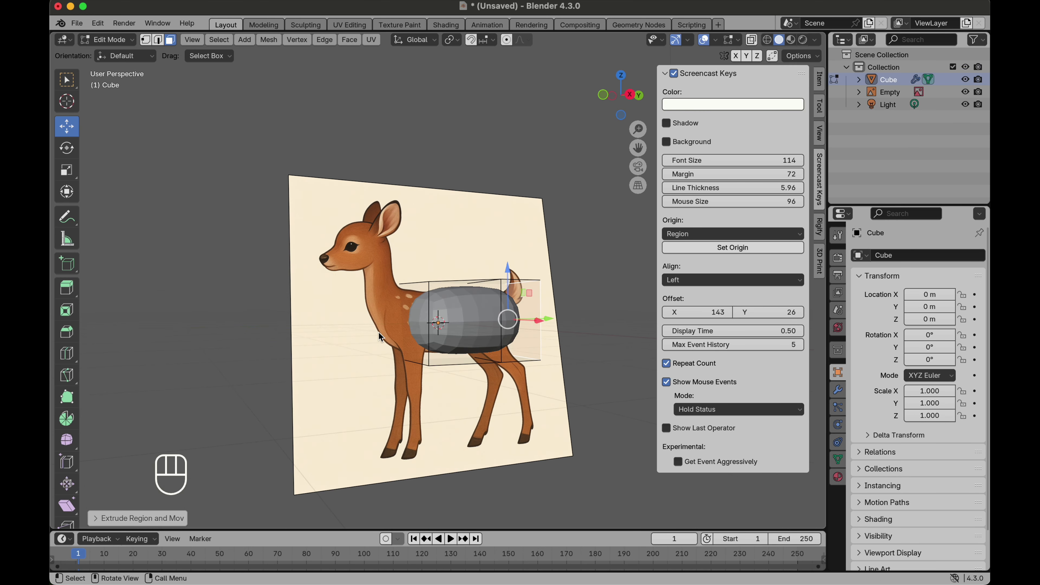
left_click(420, 319)
left_click(629, 95)
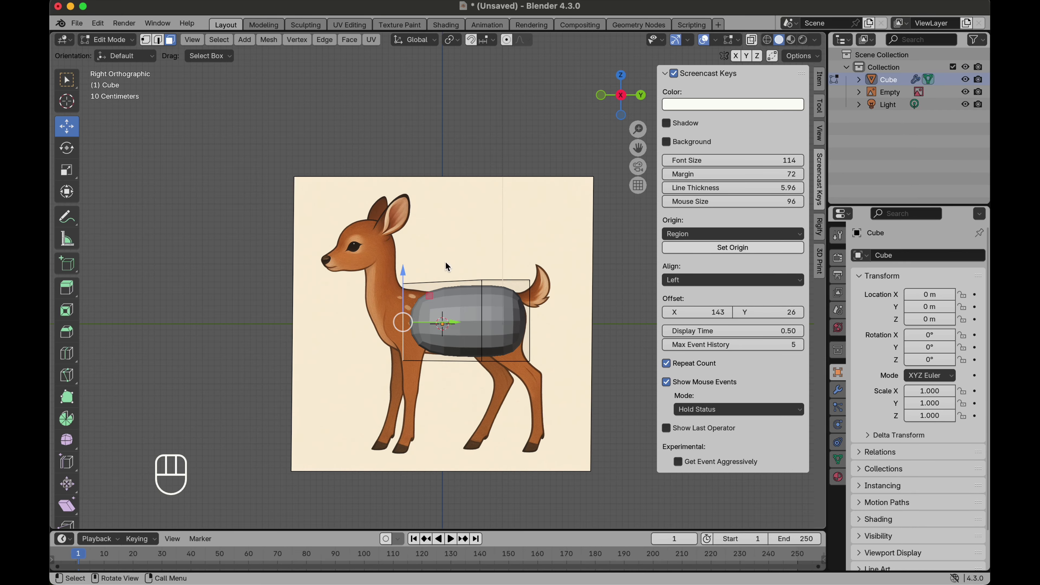
key("e")
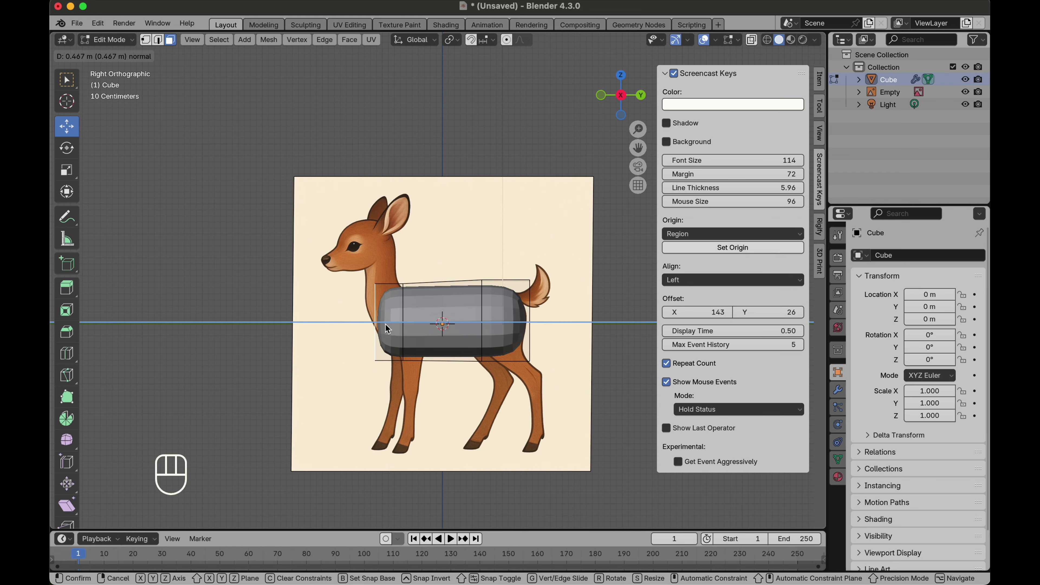
left_click(388, 324)
Step: Scale the front face to about 0.64, then raise and tilt it to follow the deer's chest
key("s")
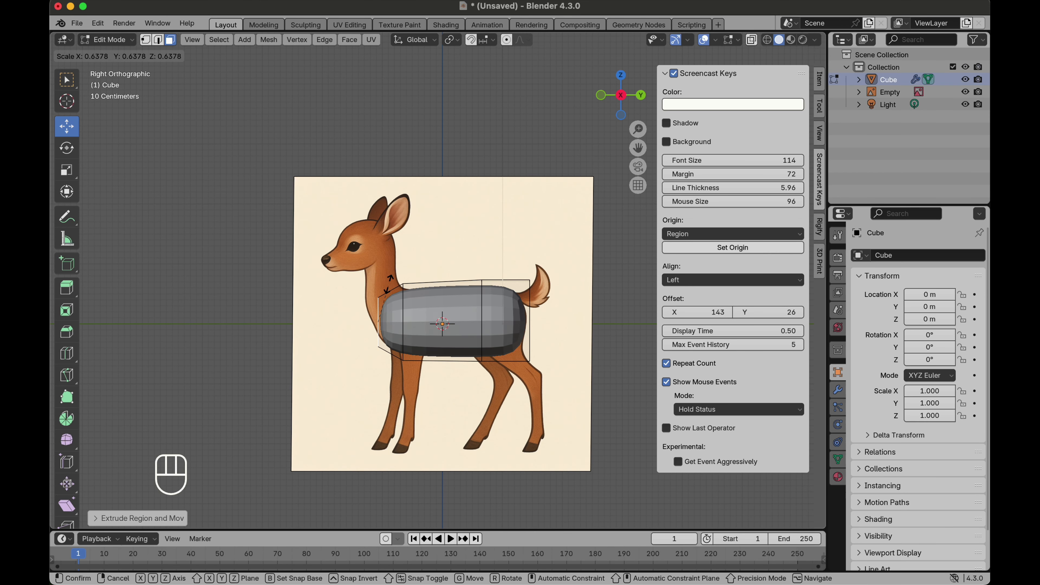
left_click(388, 285)
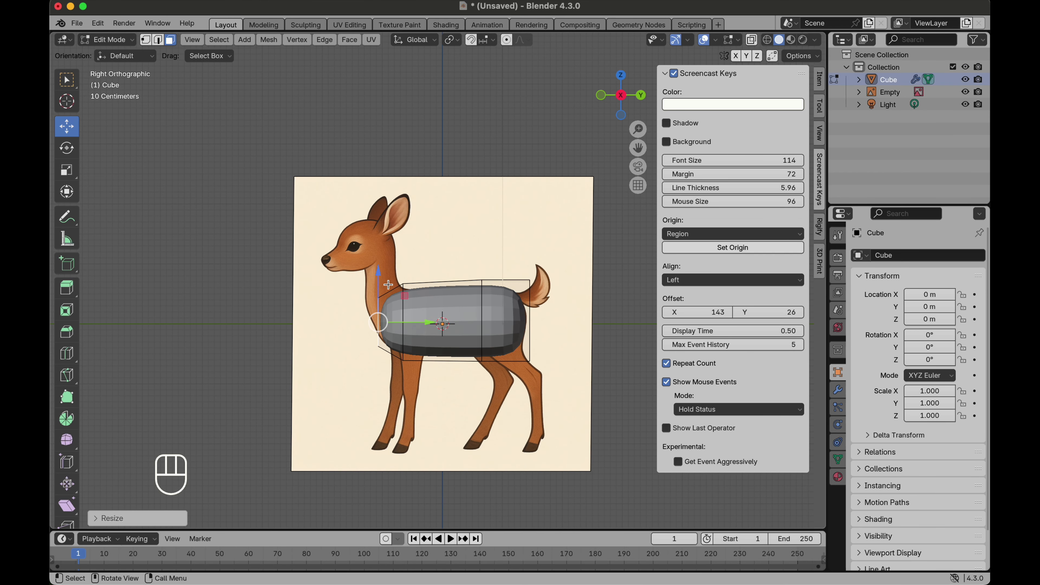
left_click_drag(380, 273, 378, 257)
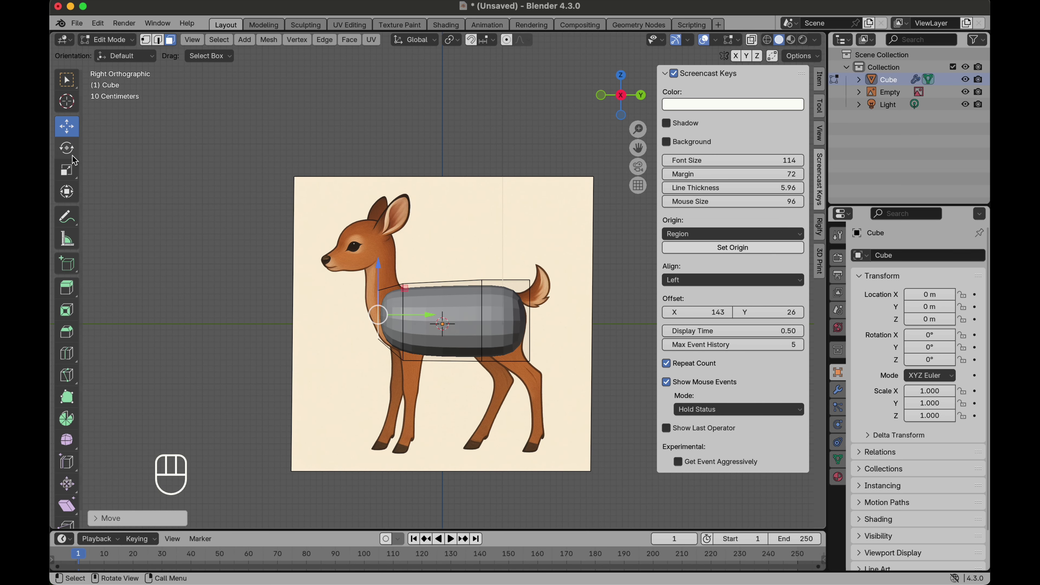
left_click(67, 148)
left_click_drag(341, 287, 331, 309)
key("g")
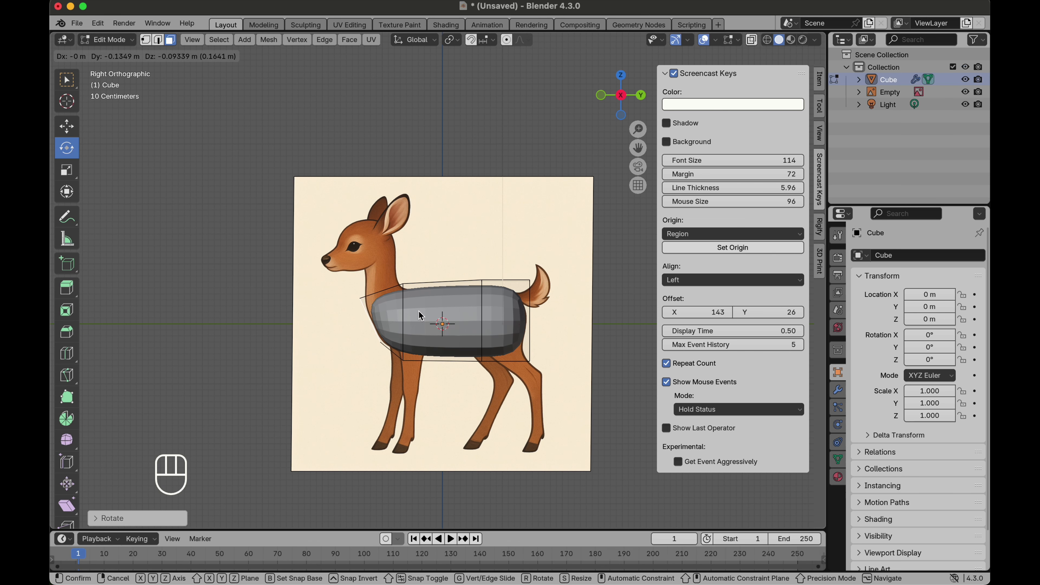
left_click(404, 303)
Step: Select the whole body and scale it narrower along X
middle_click_drag(404, 299, 381, 309)
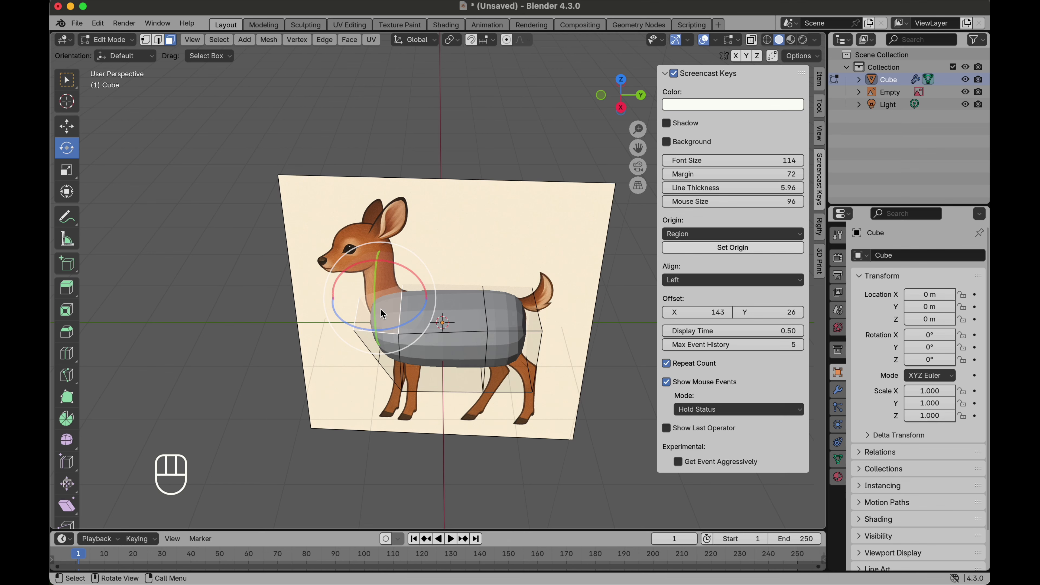
key("a")
middle_click_drag(435, 274, 435, 274)
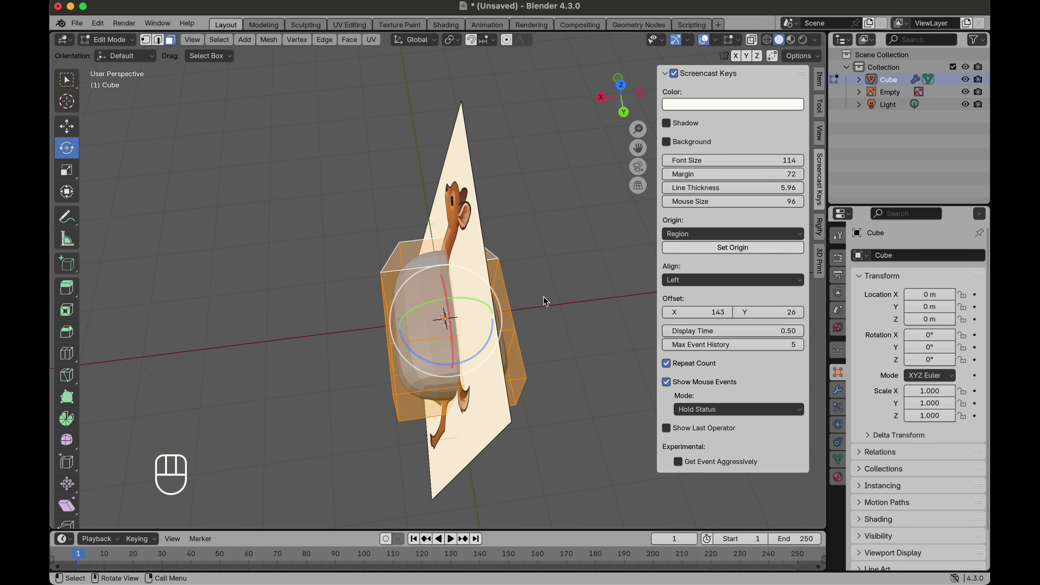
key("s")
key("x")
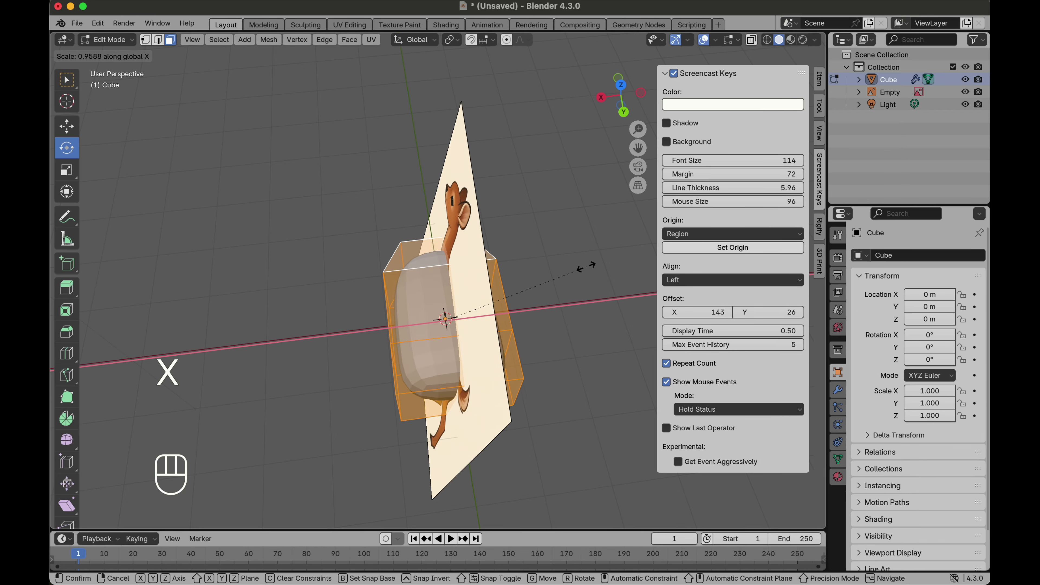
left_click(526, 286)
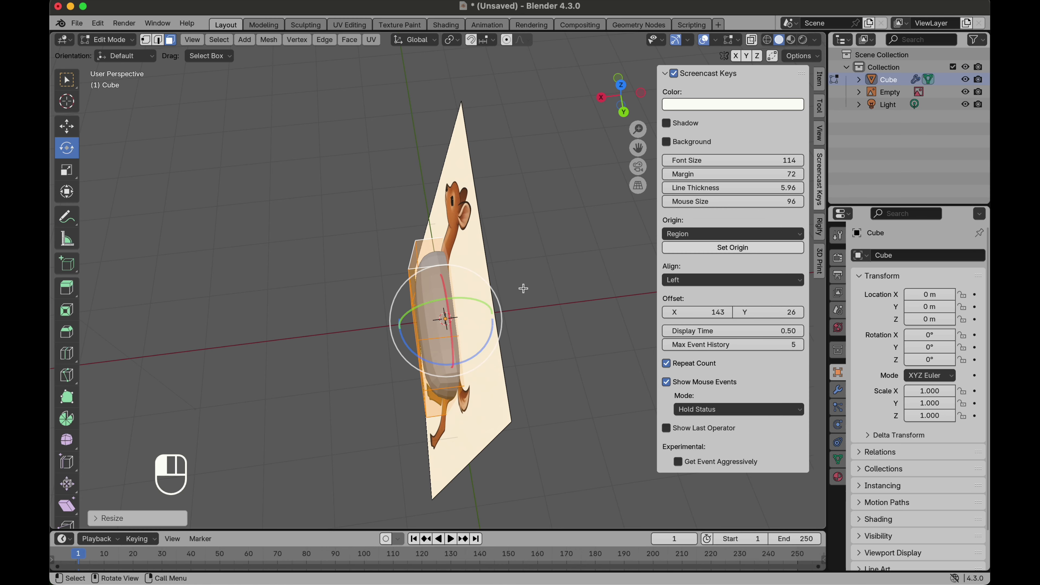
Step: Select the chest's upper face, extrude it about 0.35 m up toward the neck, and reposition it
left_click(601, 99)
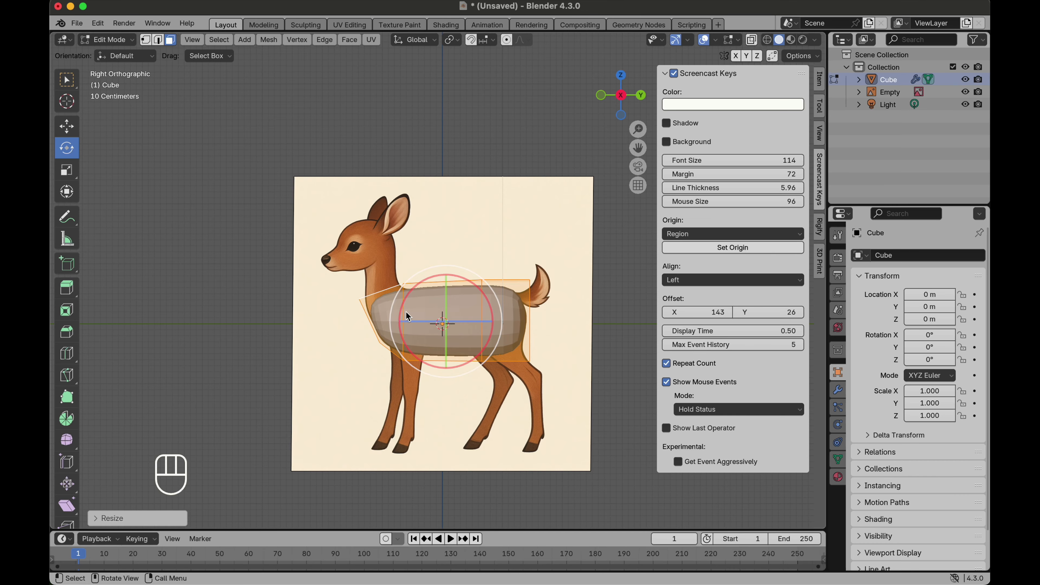
scroll(385, 282, "up", 5)
left_click(385, 307)
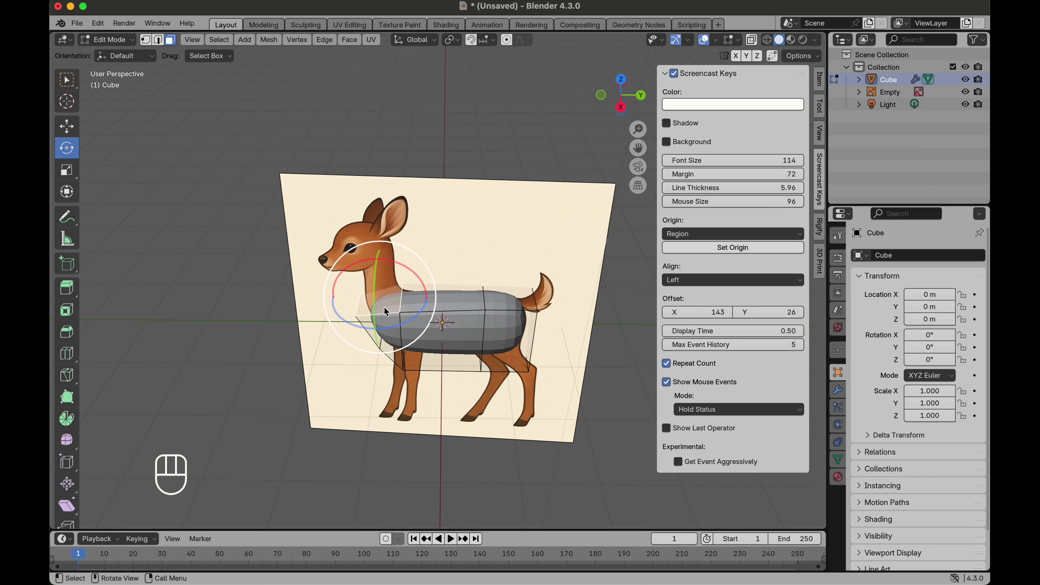
left_click(620, 108)
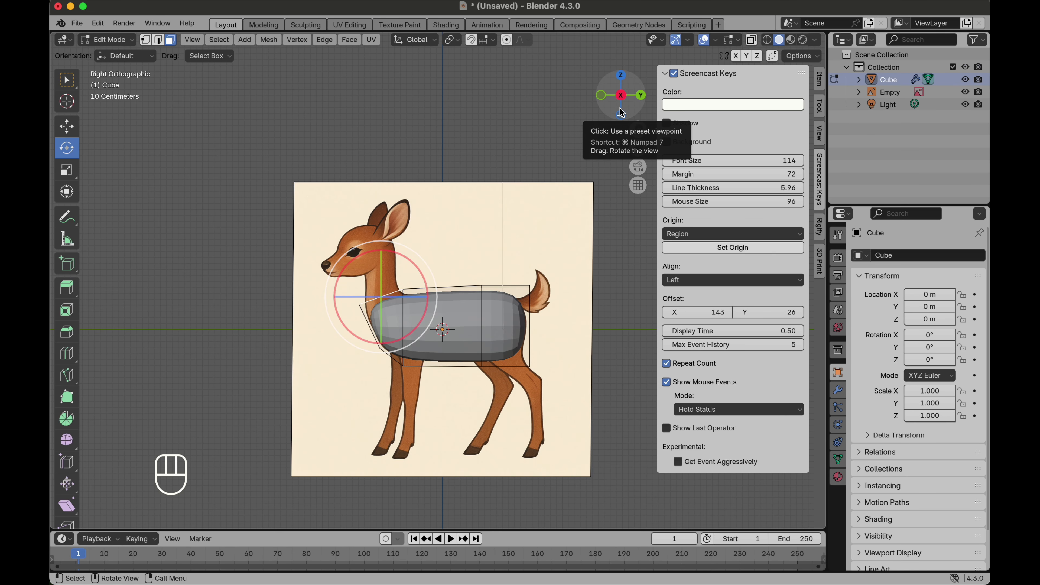
key("e")
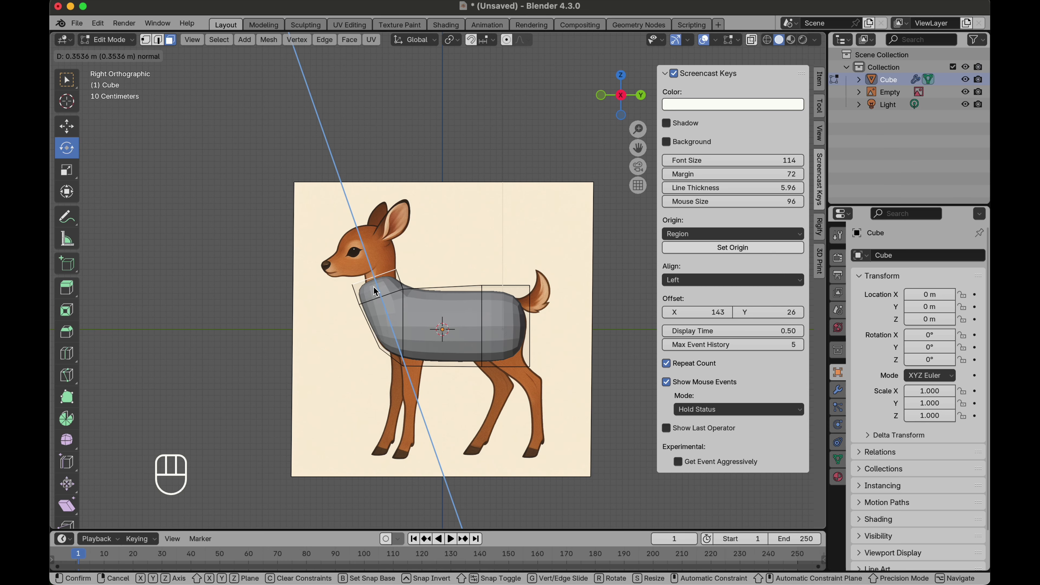
left_click(420, 263)
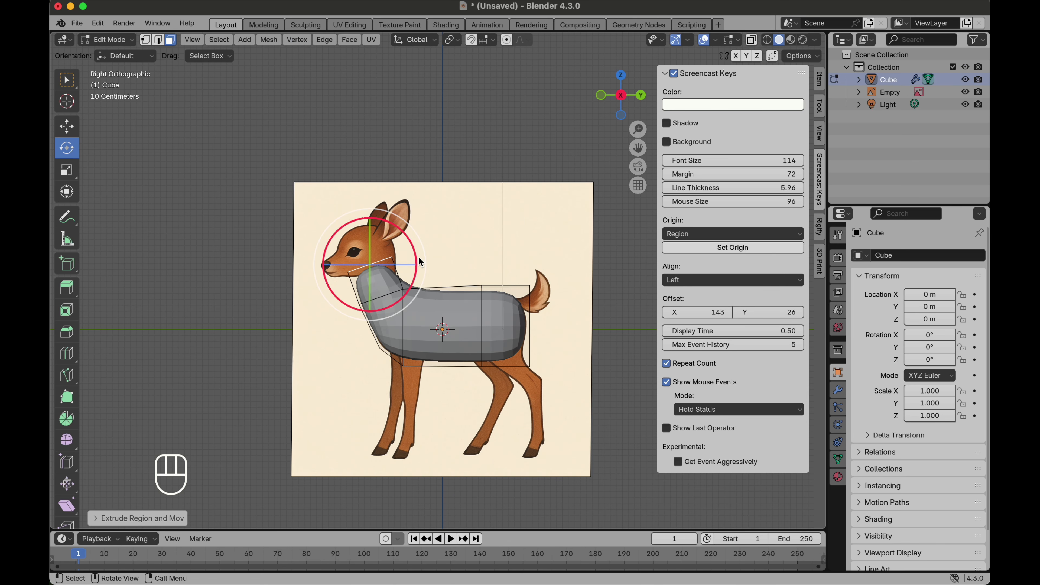
key("g")
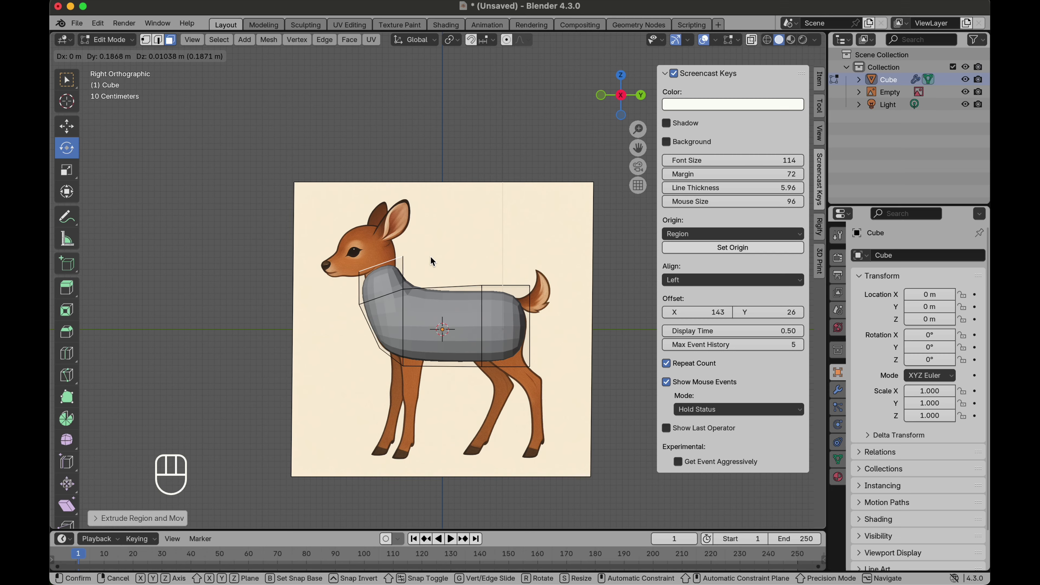
left_click(430, 256)
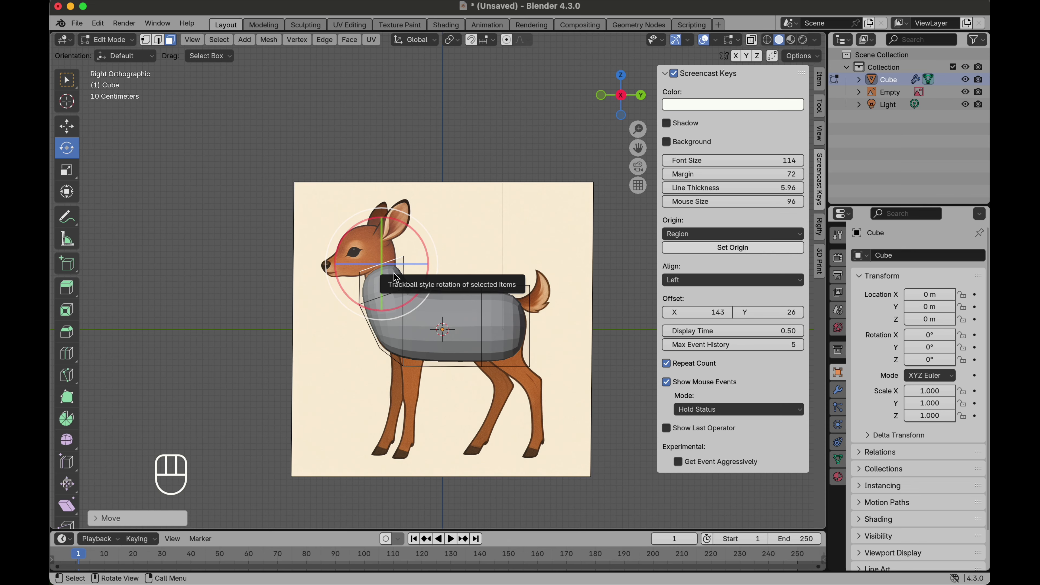
Step: Extrude the neck face about 0.81 m up toward the head and rotate it to follow the neck
key("e")
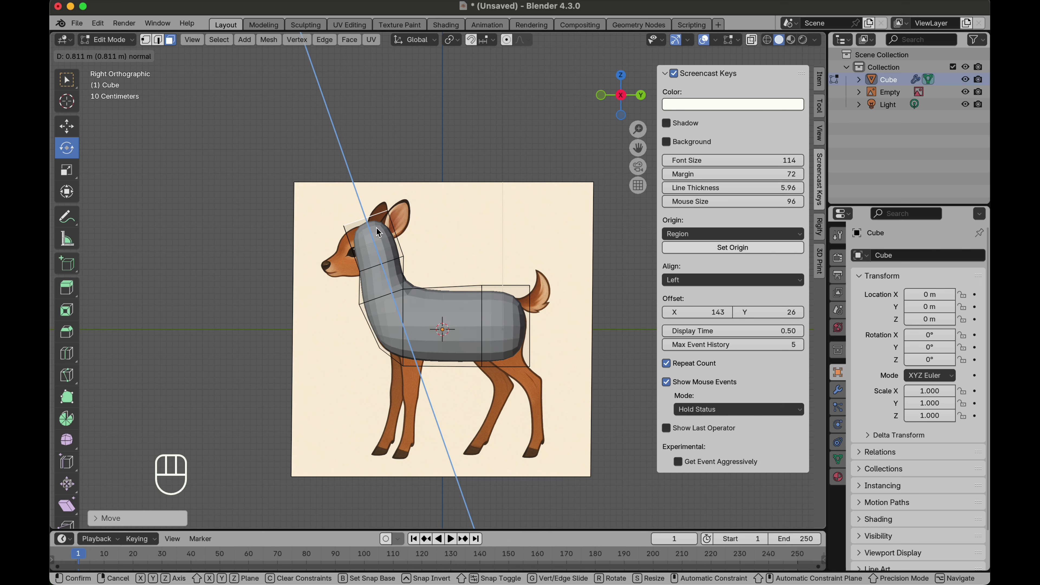
left_click(373, 241)
middle_click_drag(372, 238, 388, 250)
Step: Extrude the top face about 0.13 m forward, then scale and move it to form the back of the head
left_click(636, 93)
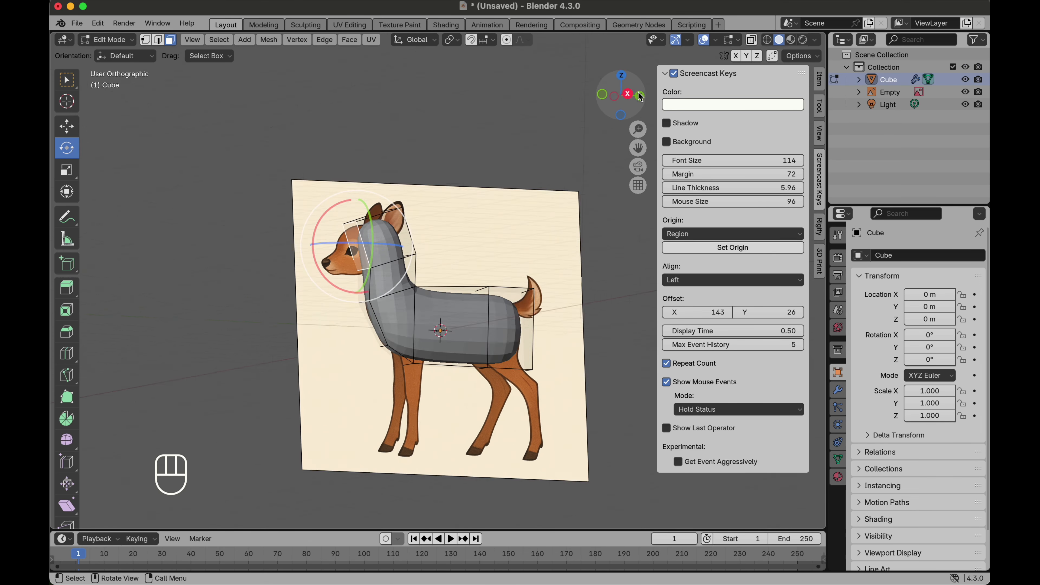
key("e")
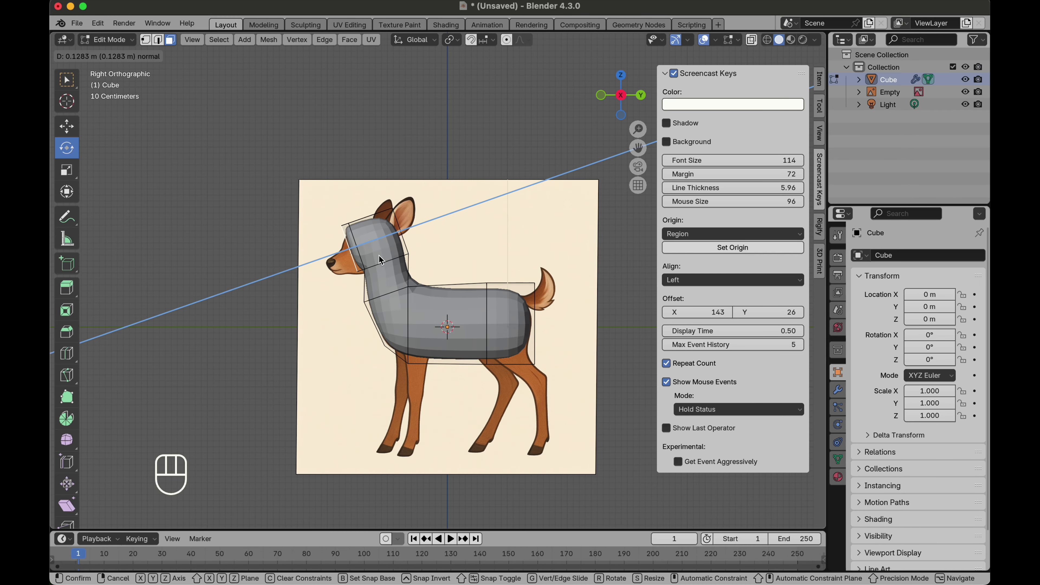
left_click(371, 264)
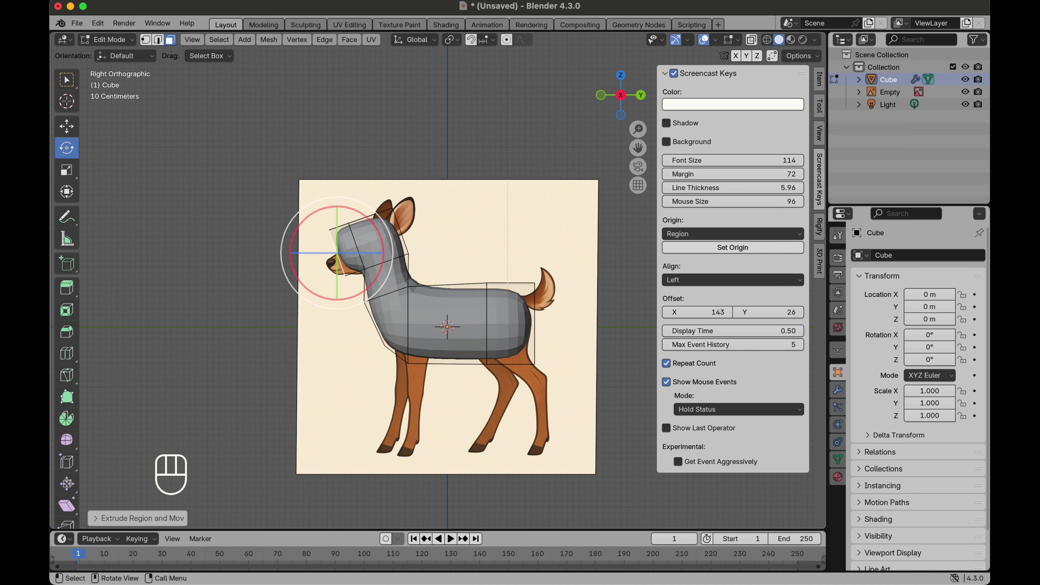
key("s")
left_click(350, 201)
key("g")
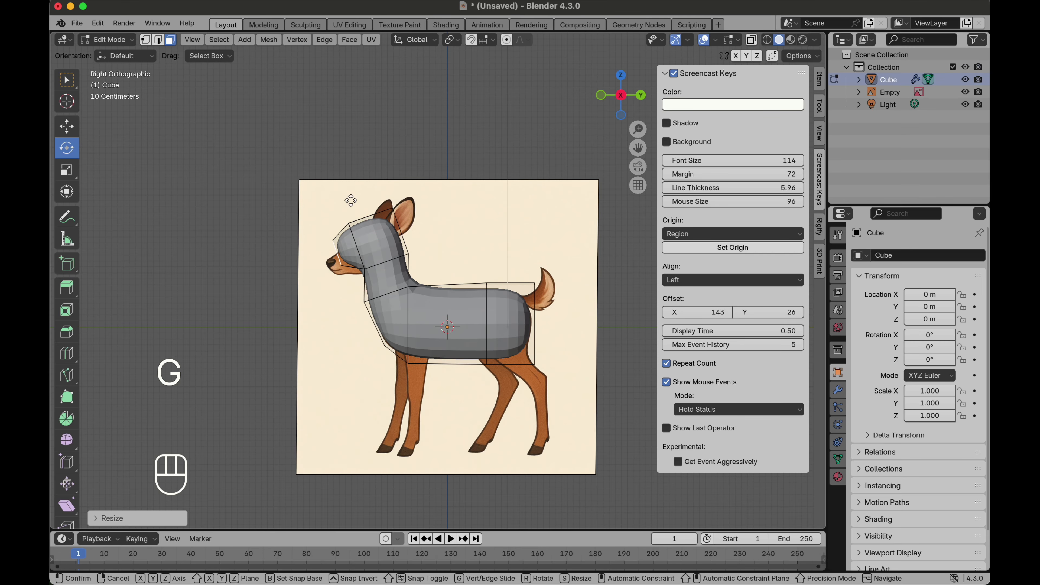
left_click(356, 218)
Step: Extrude the head face about 0.2 m toward the snout and scale it to about 0.74 to taper the muzzle
key("e")
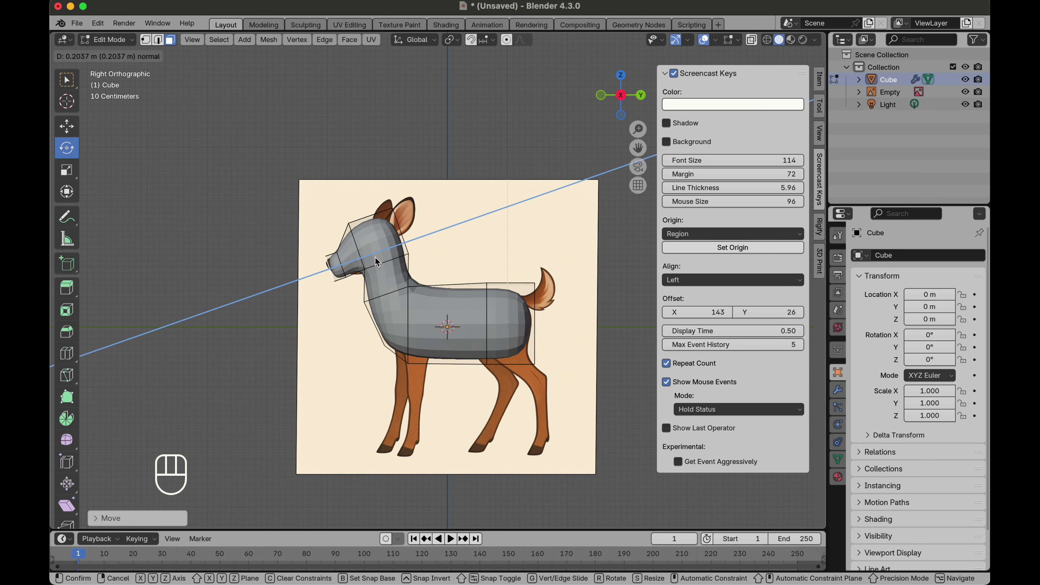
left_click(373, 257)
key("s")
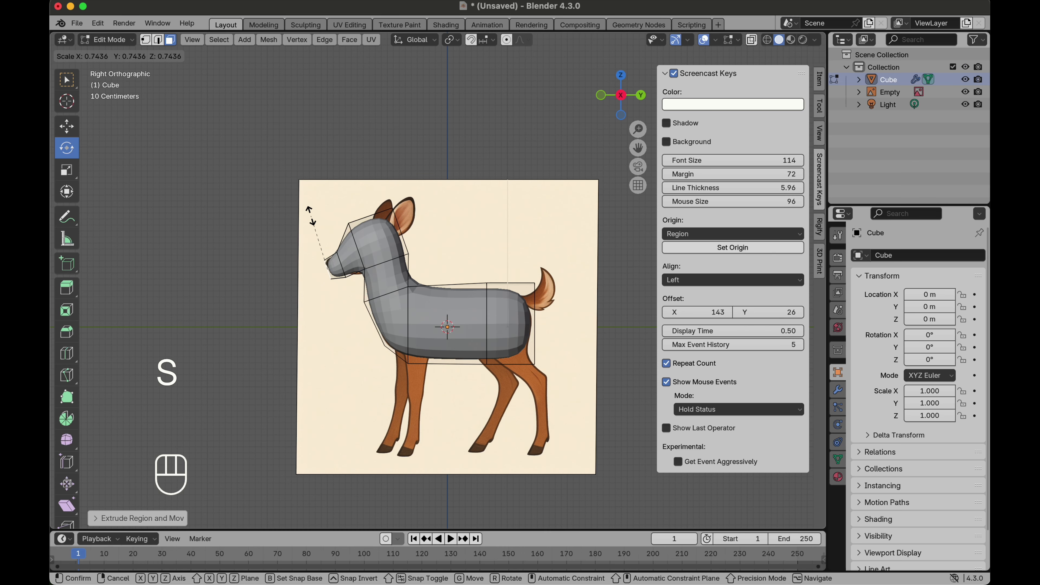
left_click(313, 224)
key("g")
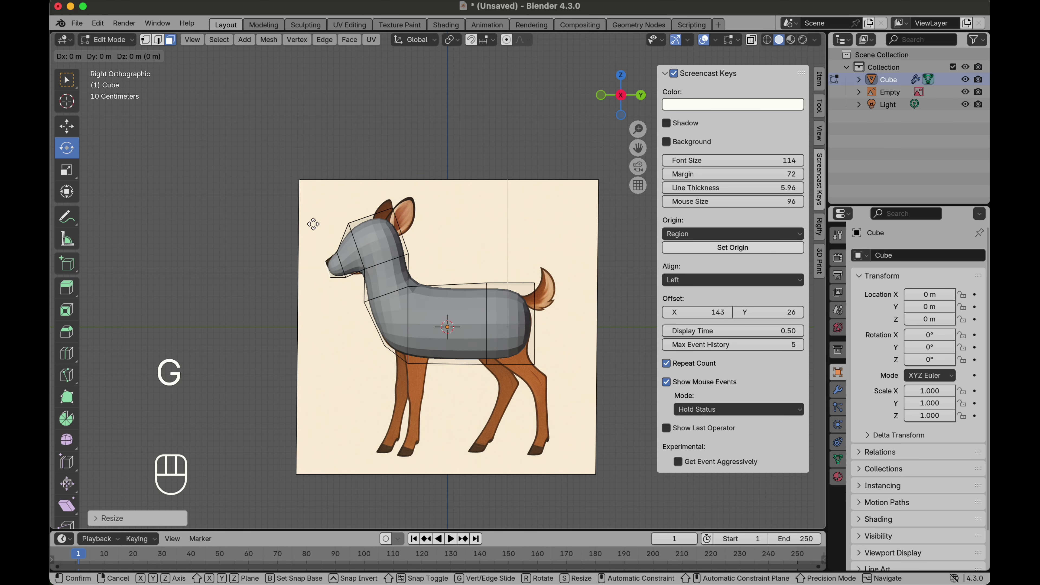
left_click(311, 221)
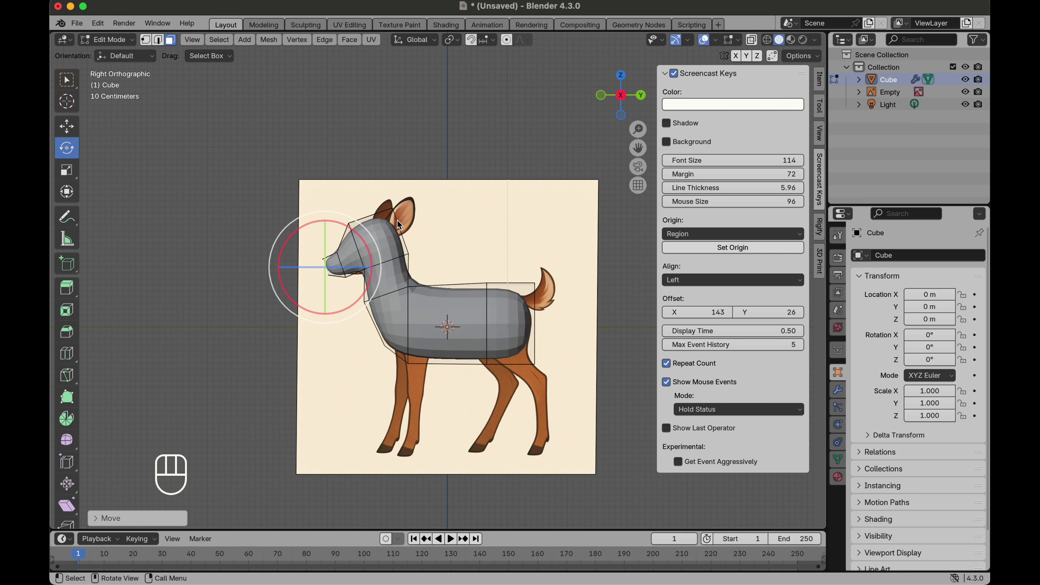
Step: Add a loop cut lengthwise down the middle of the deer's body
scroll(385, 232, "right", 10)
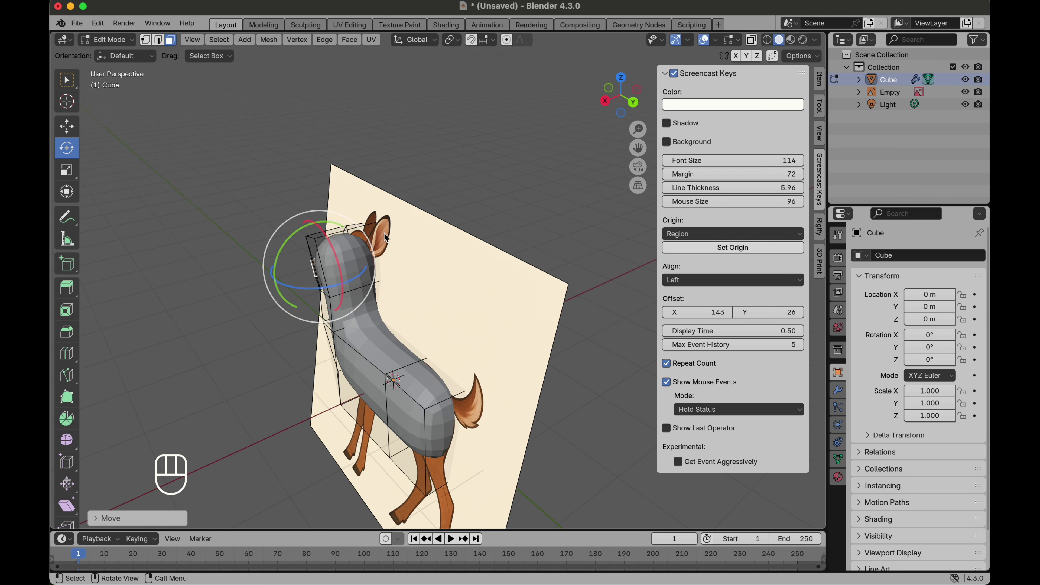
left_click(65, 357)
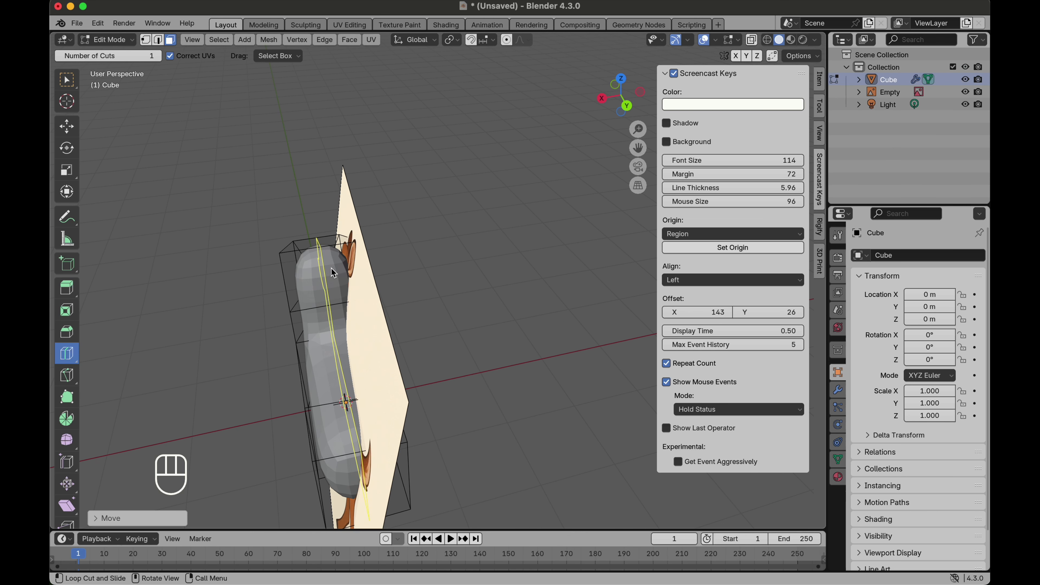
left_click(331, 259)
Step: In face select mode with X-ray on, box-select one half of the mesh and delete those faces
left_click(66, 126)
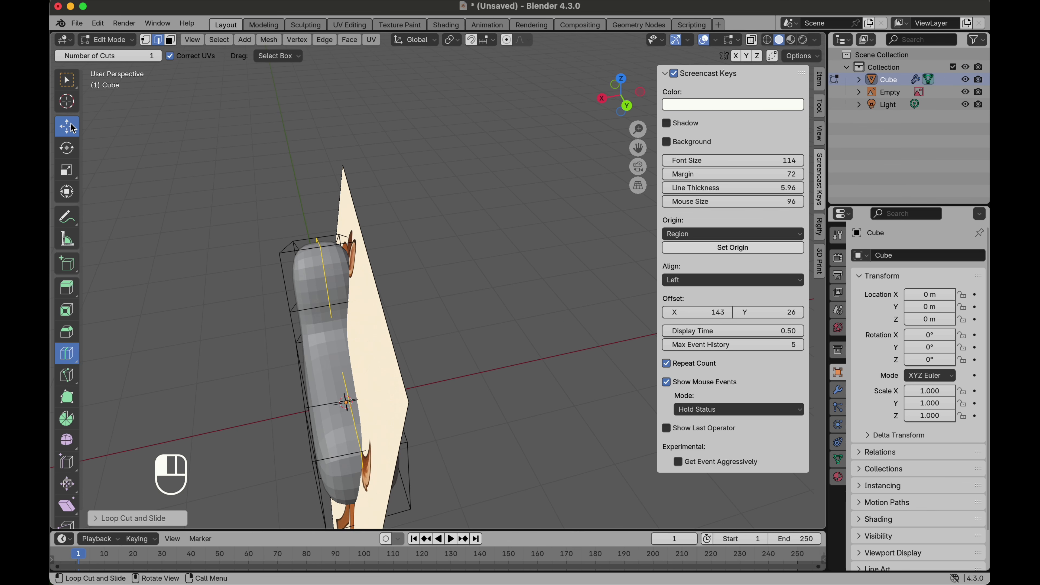
left_click(170, 39)
left_click(627, 107)
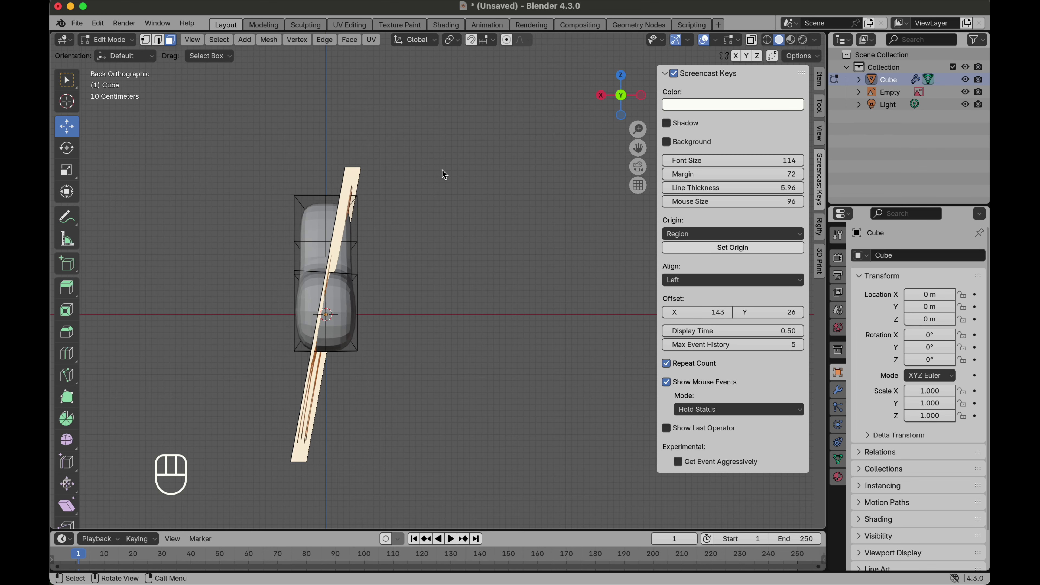
left_click(753, 41)
left_click_drag(518, 458, 331, 143)
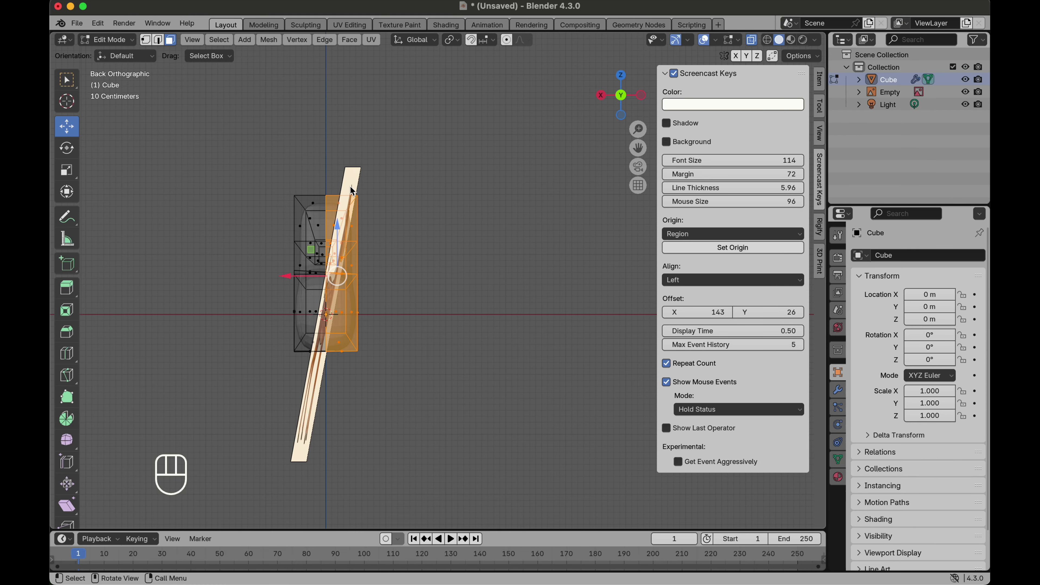
key("x")
left_click(341, 206)
Step: In Object Mode, add a Mirror modifier to the cube and shade it smooth
key("Tab")
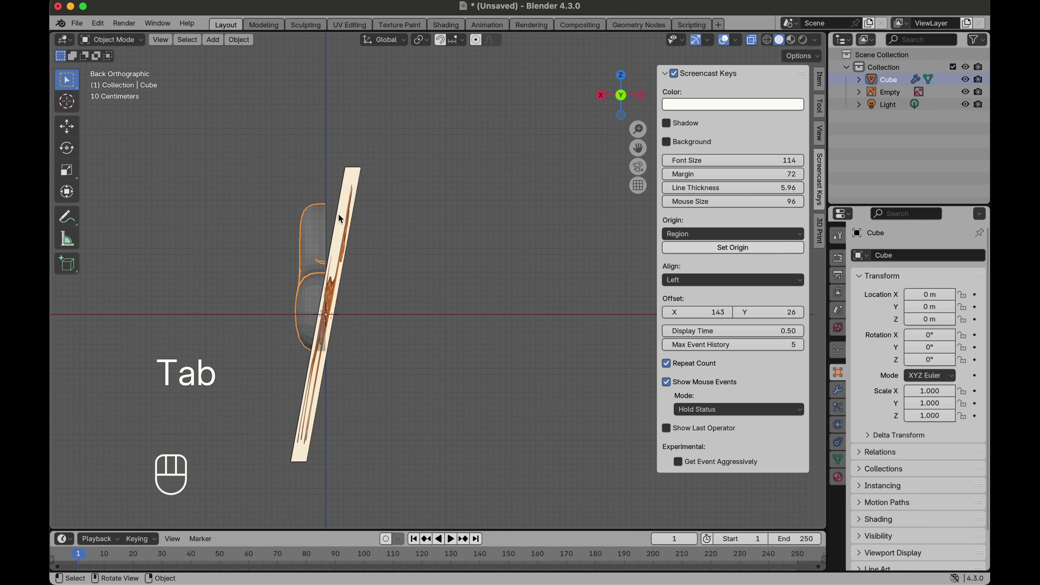
scroll(339, 215, "left", 10)
left_click(751, 40)
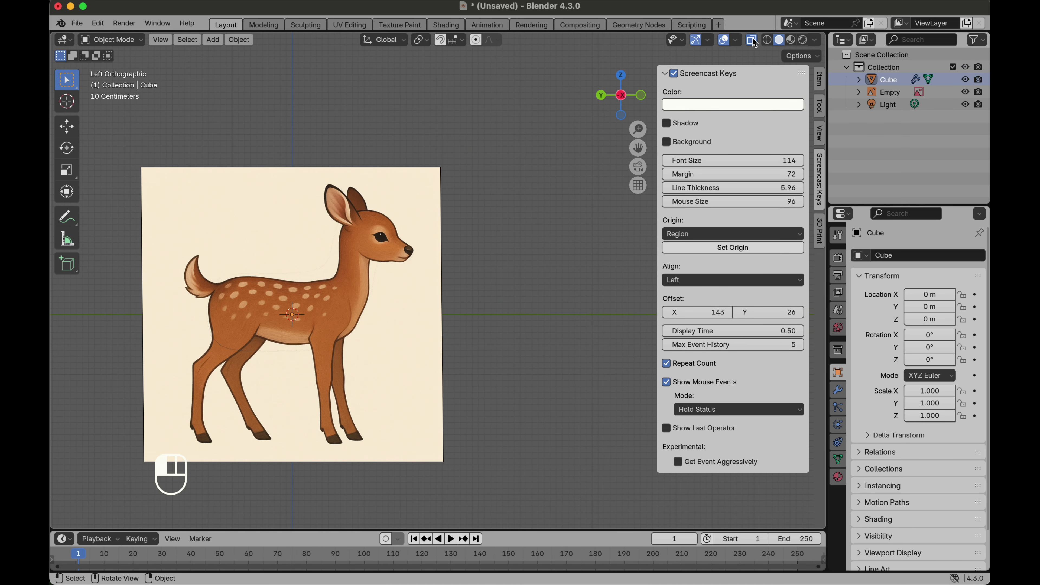
left_click(623, 98)
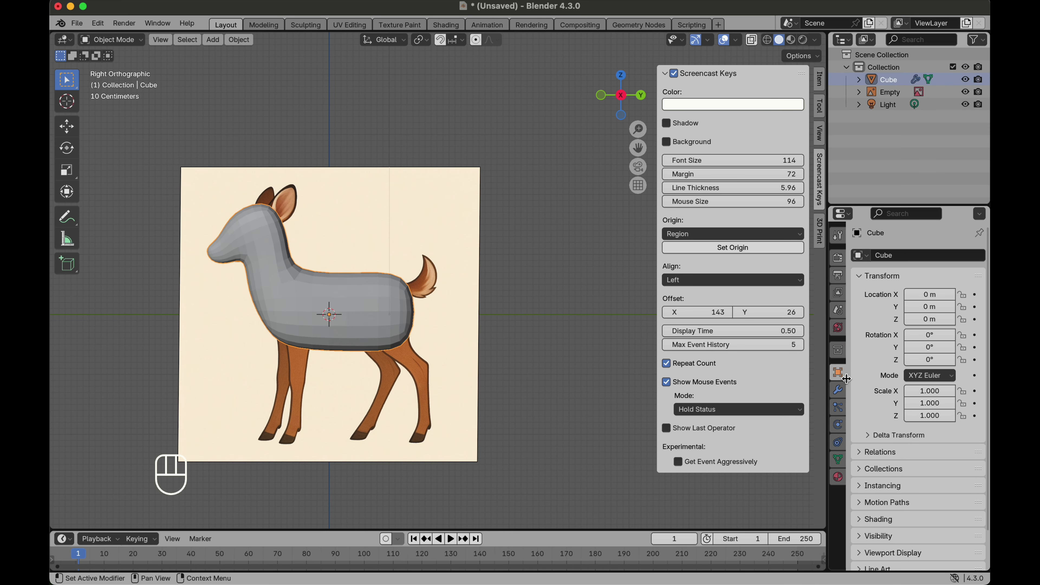
left_click(838, 389)
left_click(925, 255)
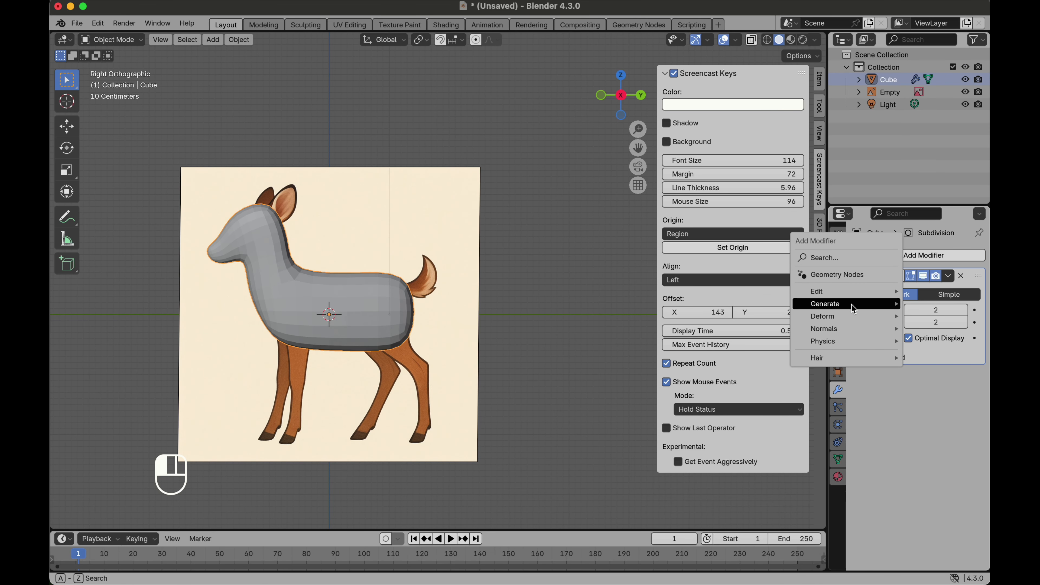
mouse_move(853, 309)
left_click(750, 390)
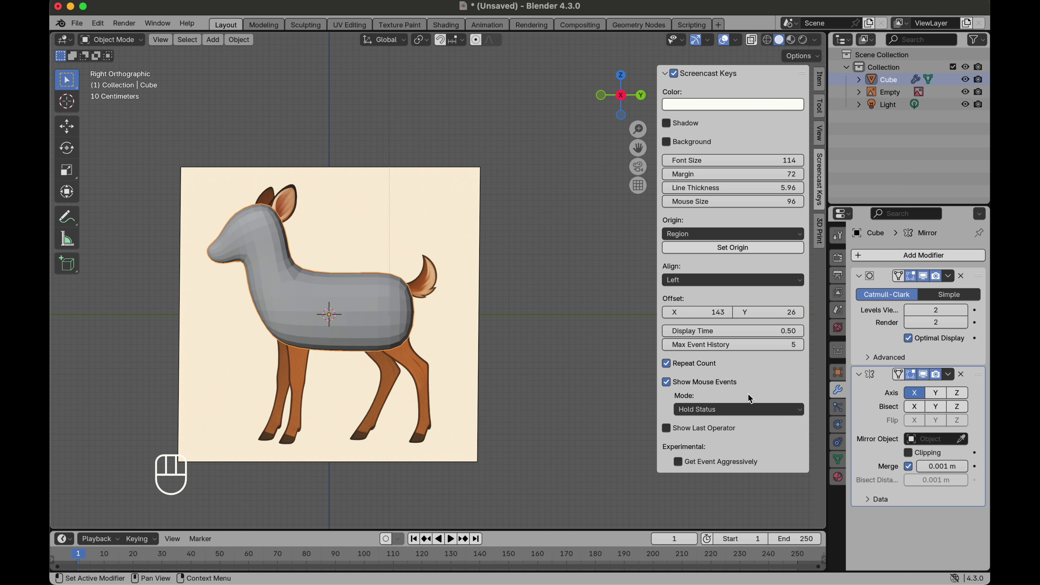
right_click(399, 314)
left_click(399, 314)
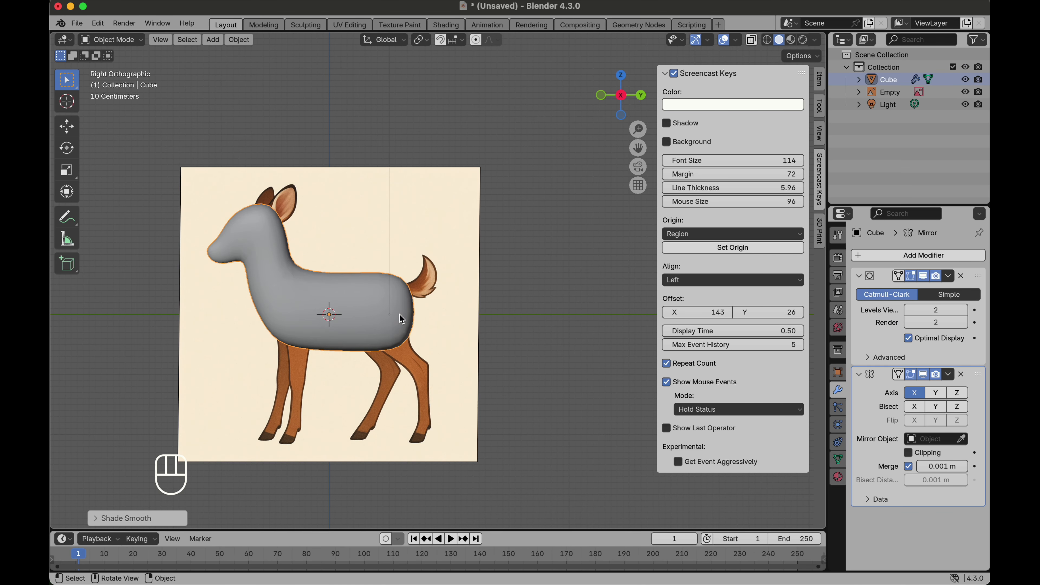
Step: Try adding a loop cut near the rear of the body and sliding it forward, then undo both changes
key("Tab")
middle_click_drag(399, 314, 398, 315)
key("KP_3")
left_click(67, 353)
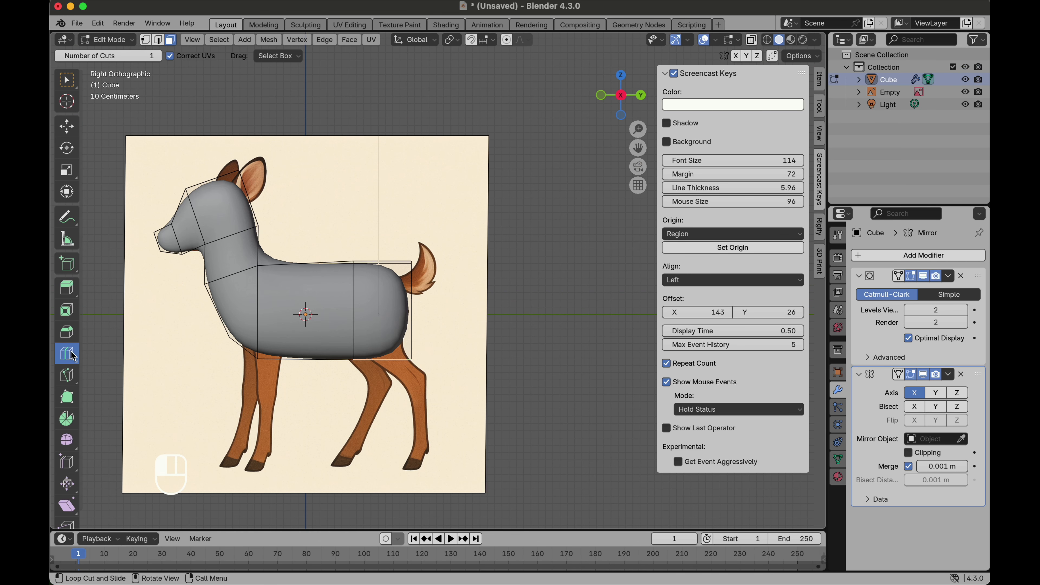
left_click(383, 263)
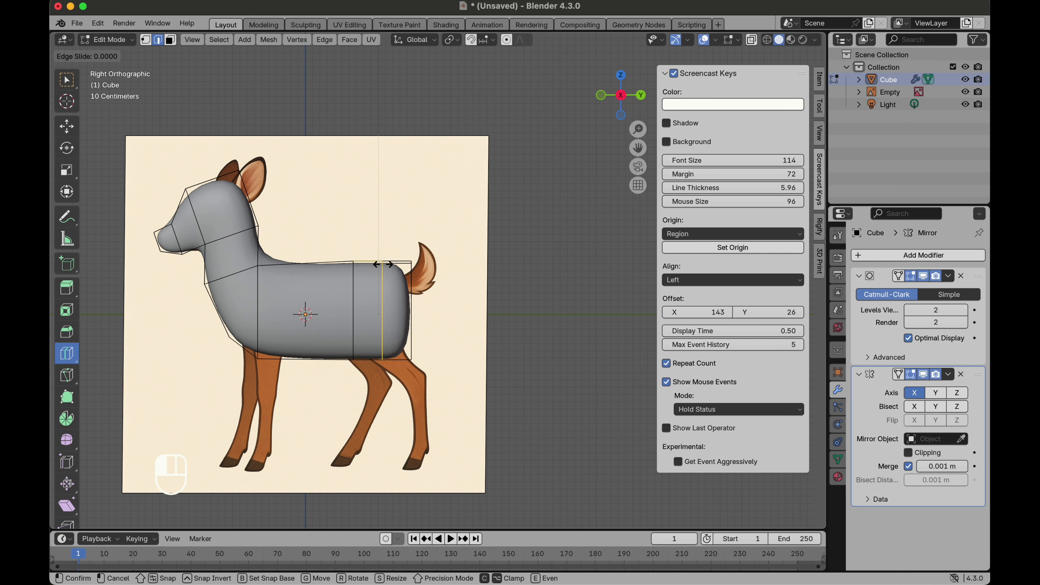
key("shift+space")
key("g")
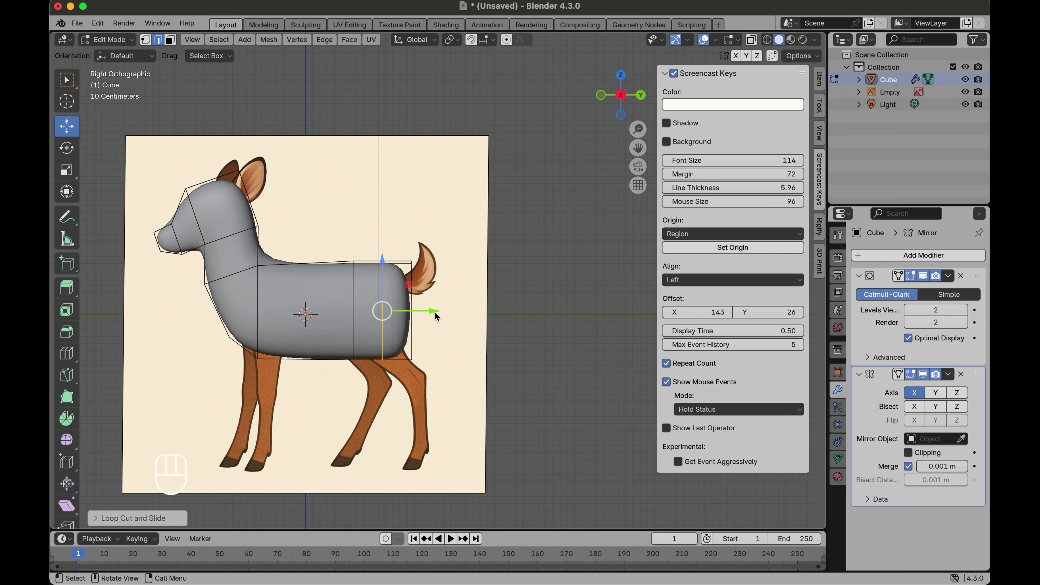
left_click_drag(435, 312, 415, 312)
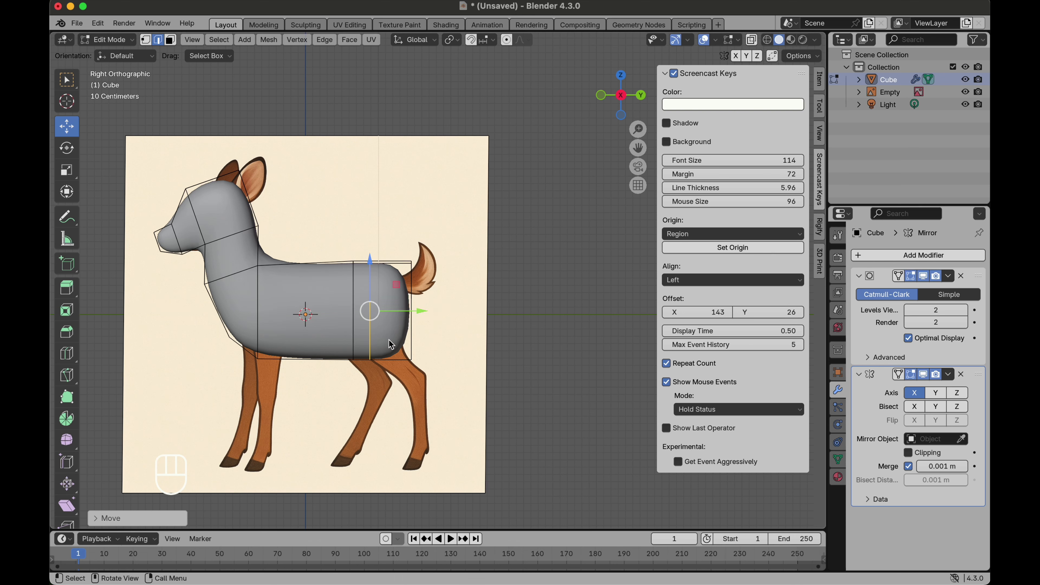
key("super+z")
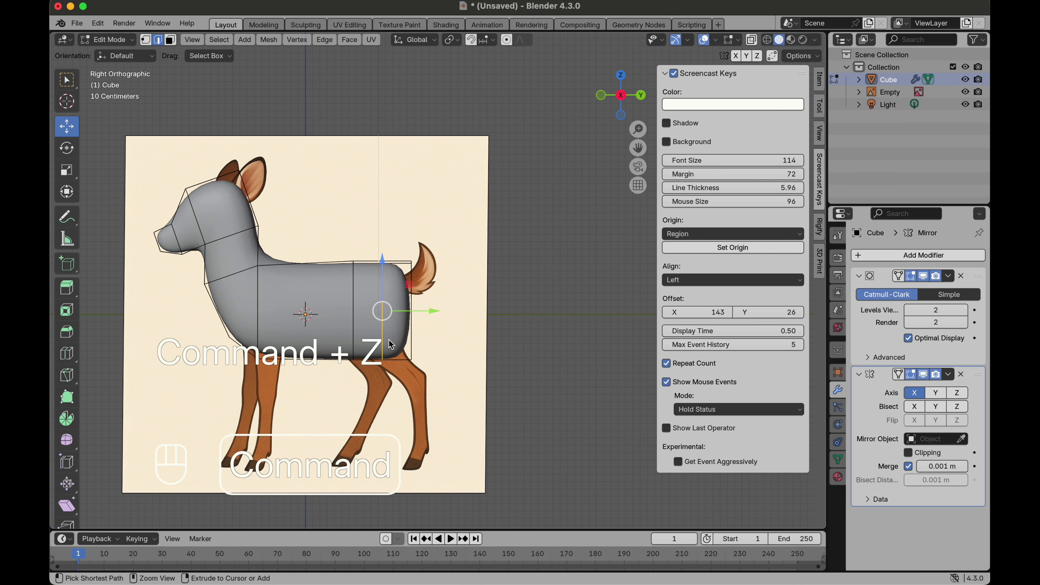
key("super+z")
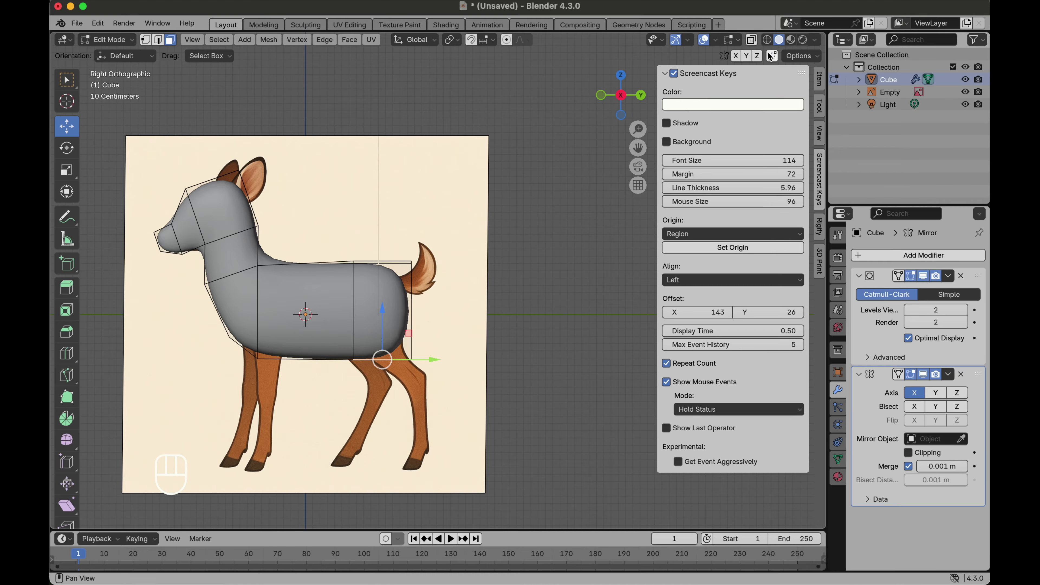
Step: Turn on X-ray and add a horizontal loop cut around the middle height of the deer's body
left_click(751, 40)
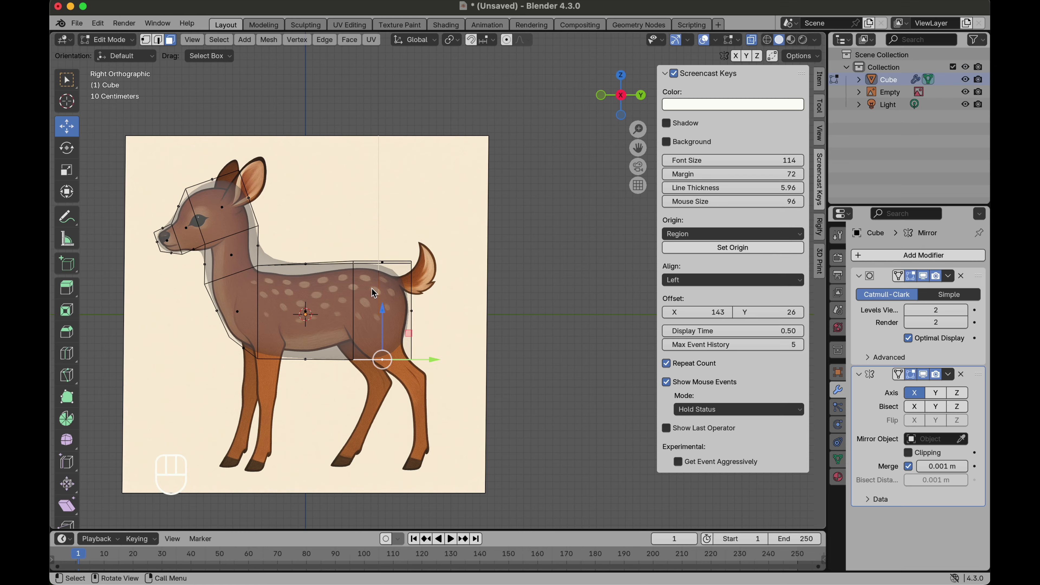
left_click(67, 353)
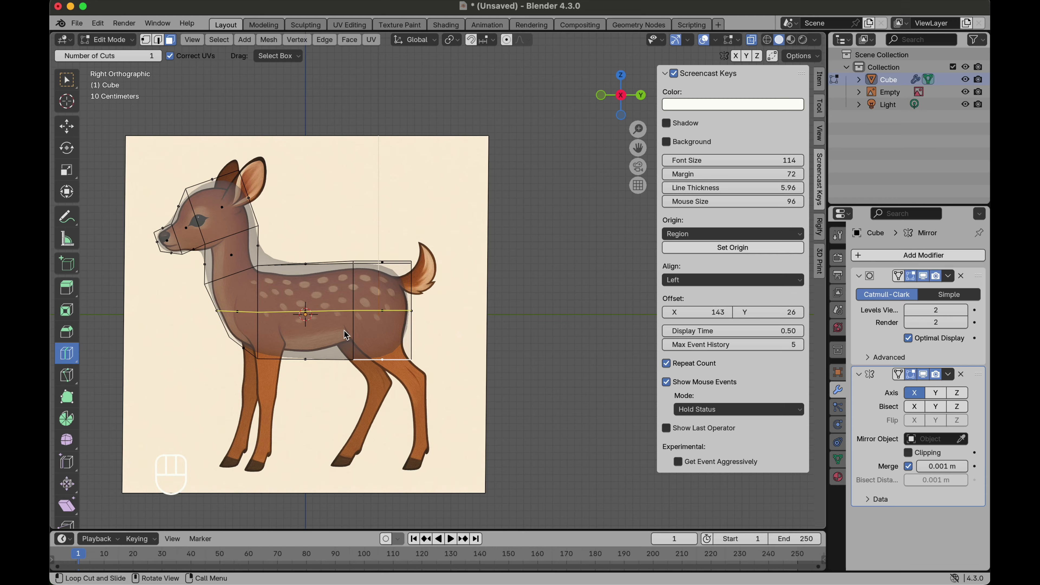
left_click(356, 329)
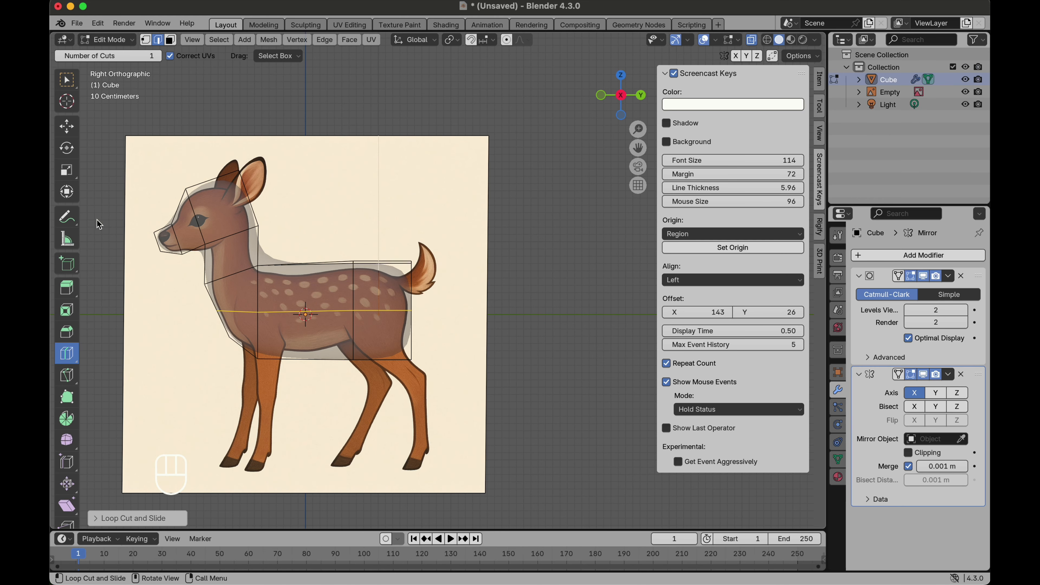
Step: In face select mode, try extruding a face under the body's rear in place
left_click(66, 125)
left_click(170, 40)
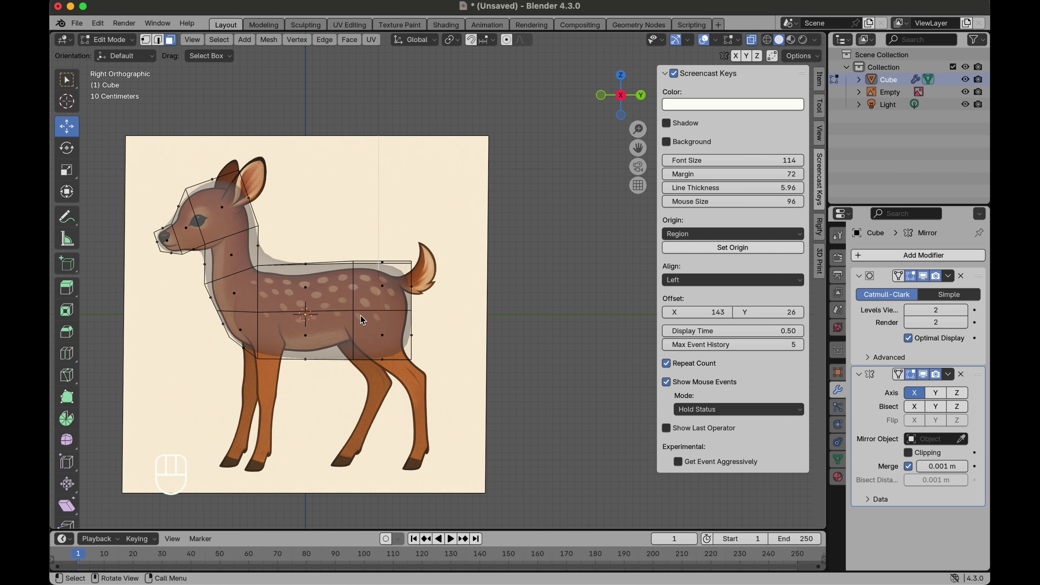
left_click(380, 338)
middle_click_drag(351, 332, 367, 333)
key("e")
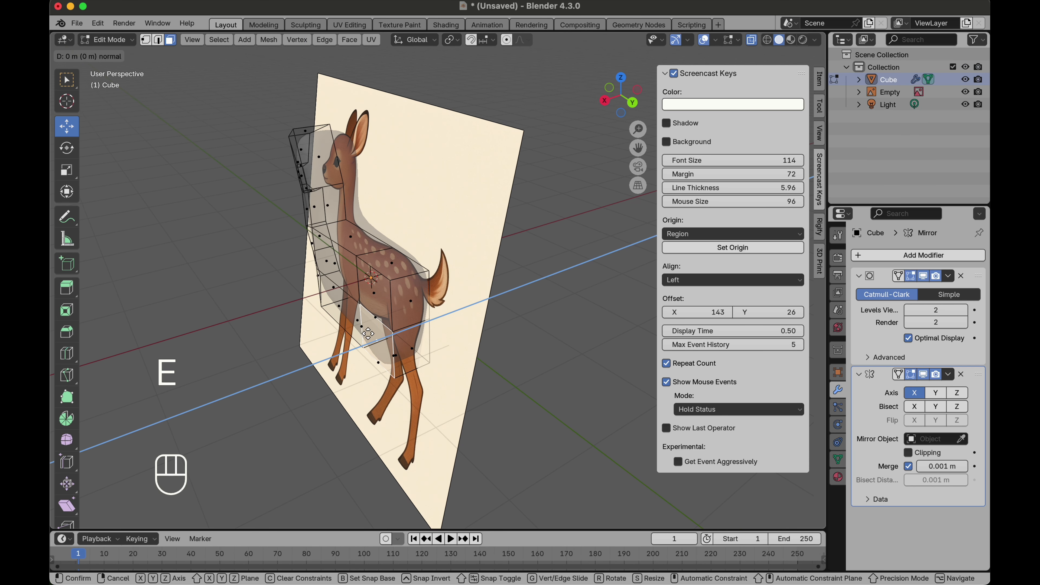
left_click(363, 340)
middle_click_drag(363, 340, 462, 310)
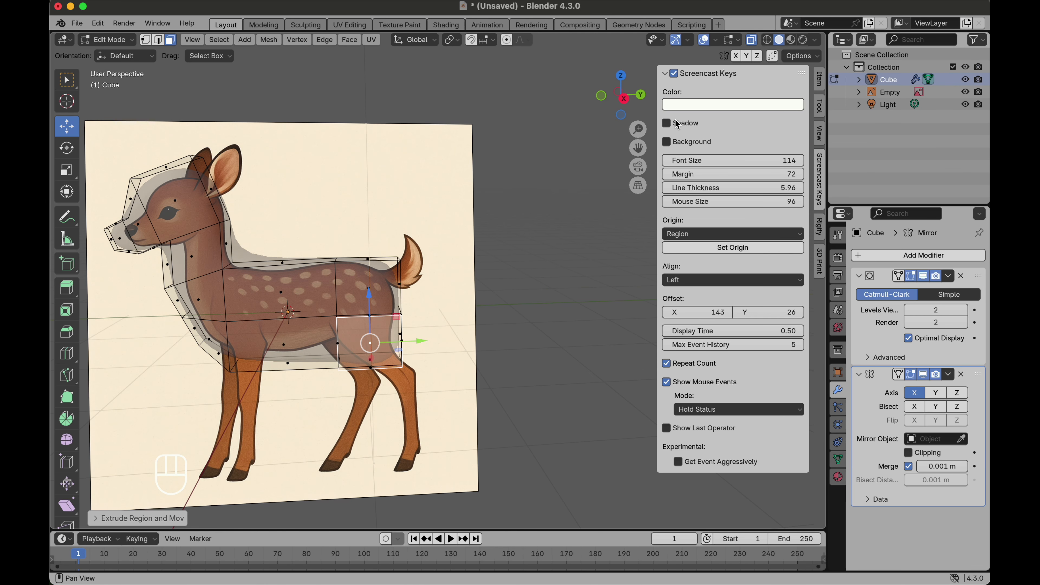
Step: Add a loop cut running along the length of the mirrored half of the body
left_click(624, 98)
middle_click_drag(360, 316, 393, 314)
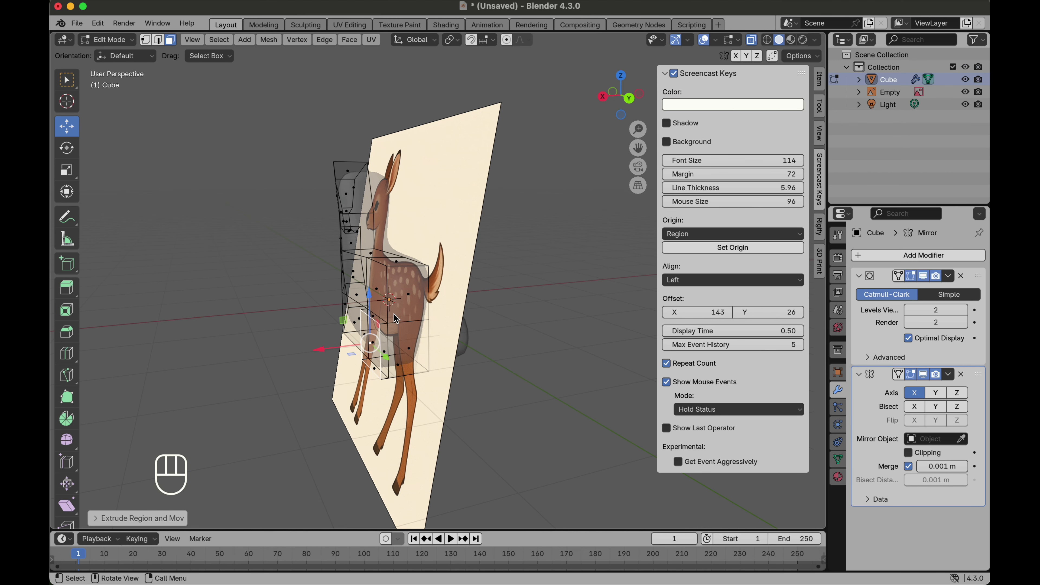
left_click(67, 353)
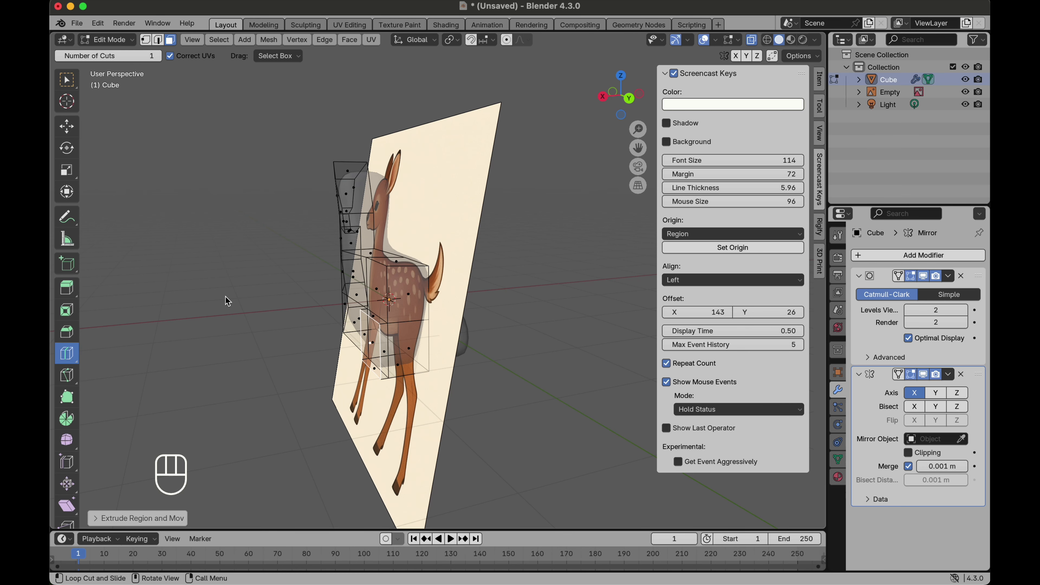
left_click(403, 269)
Step: With X-ray off, select the face under the body's rear and scale and move it to the hind leg's top
left_click(68, 127)
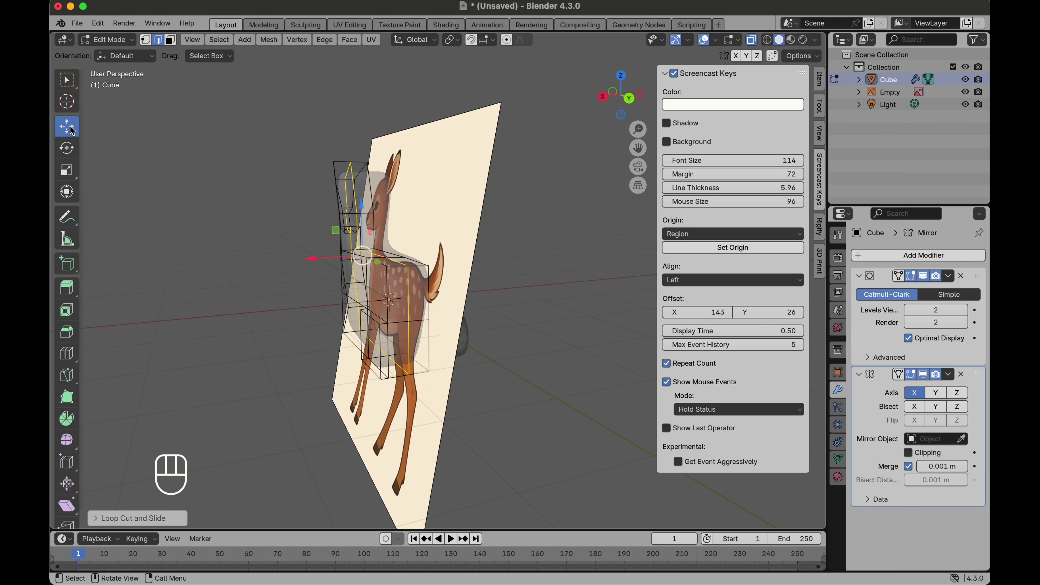
left_click(172, 40)
left_click(751, 40)
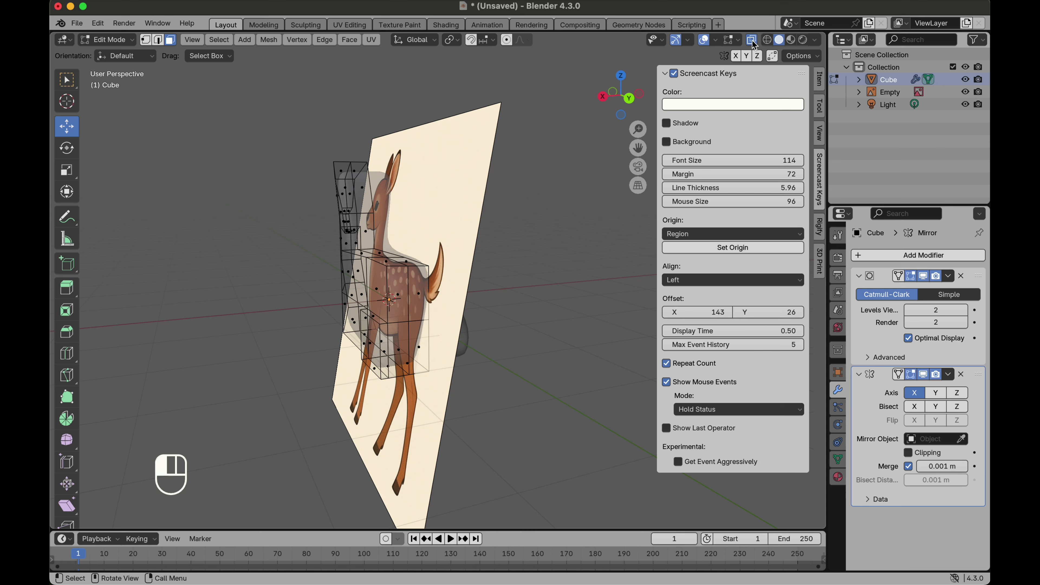
middle_click_drag(395, 340, 368, 370)
left_click(373, 375)
left_click(368, 365, "shift")
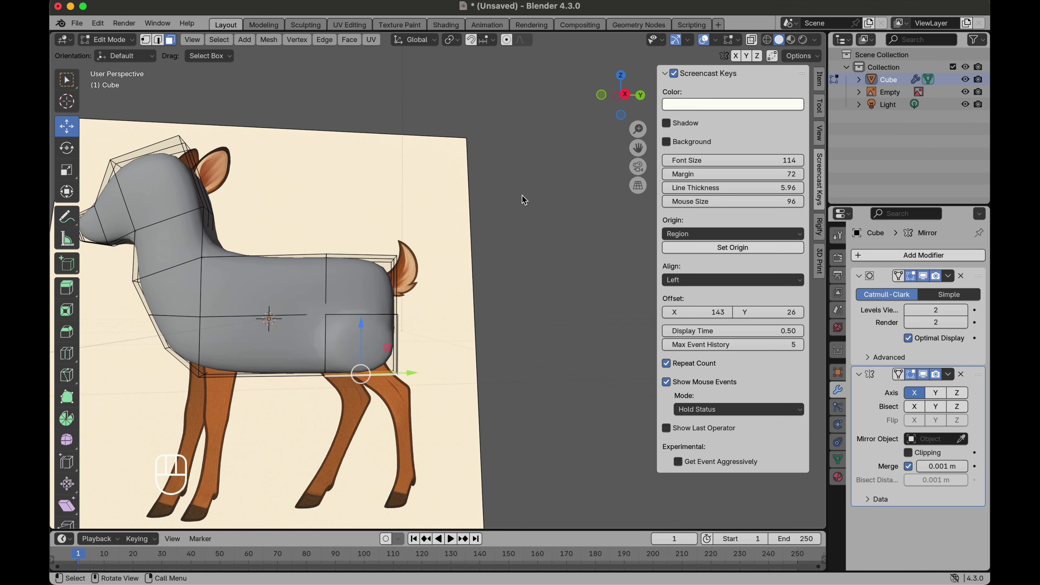
left_click(623, 94)
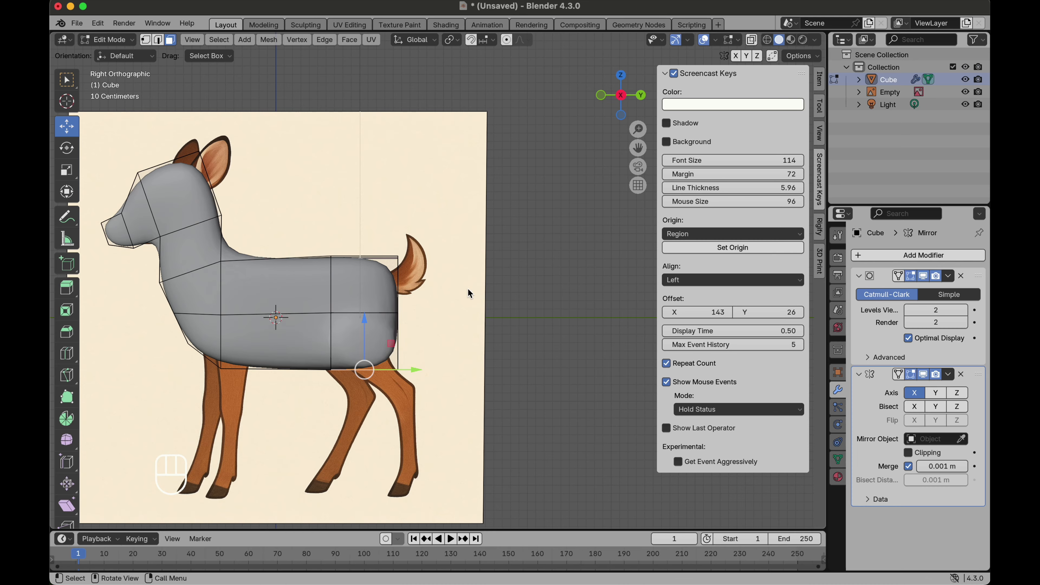
key("s")
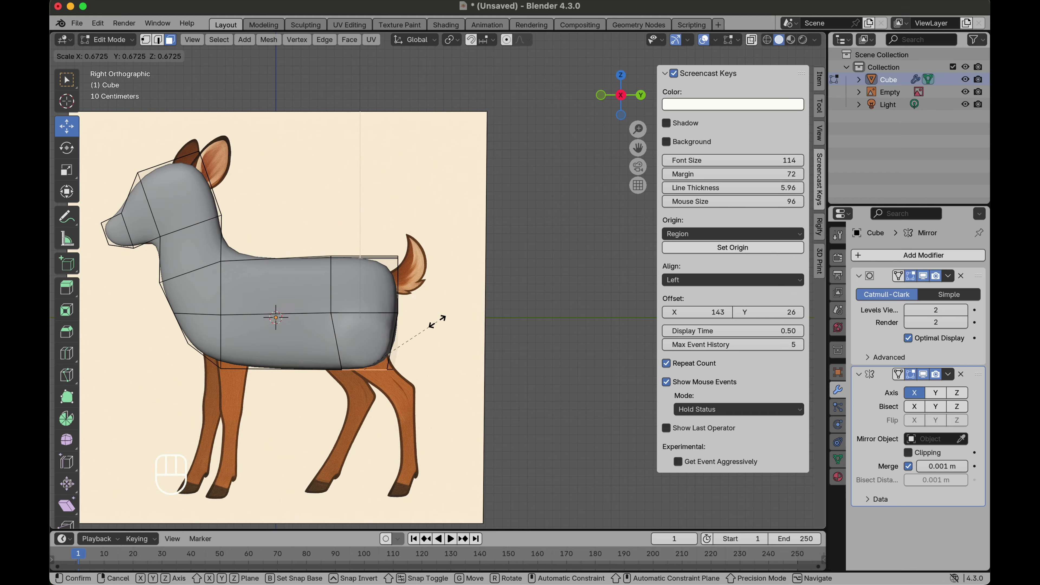
left_click(435, 322)
key("g")
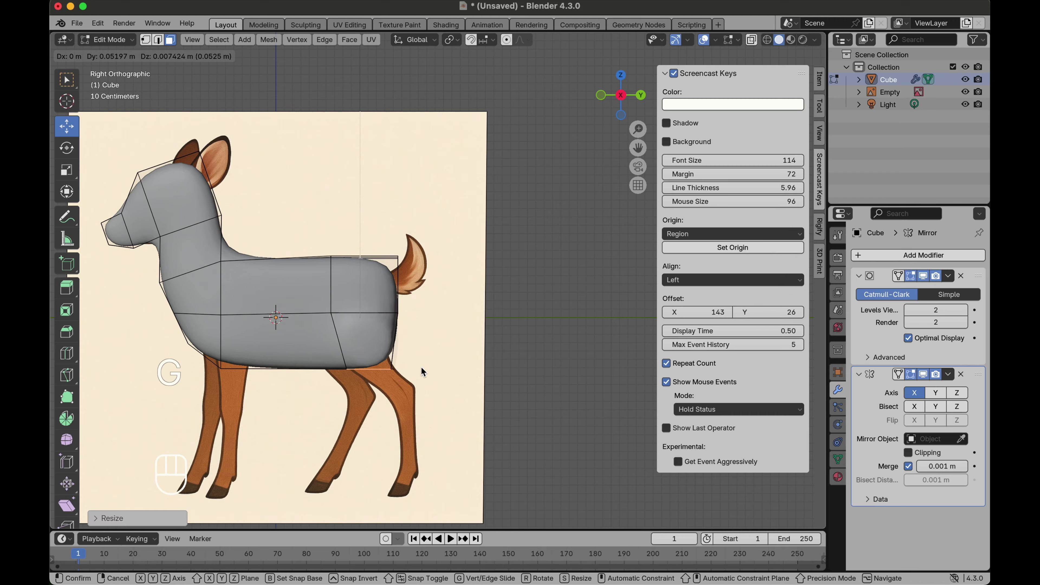
left_click(425, 371)
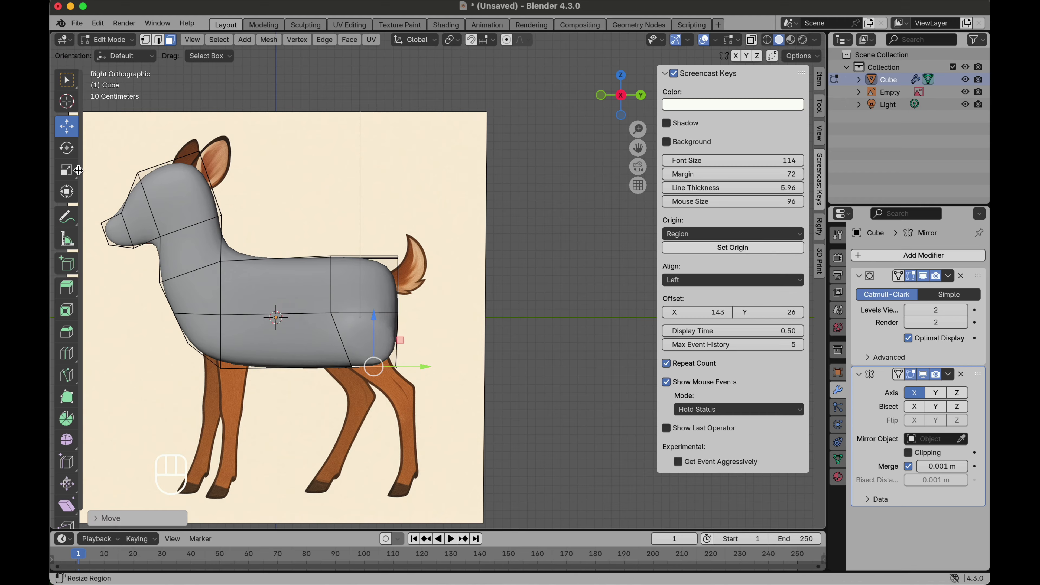
Step: Rotate the face to follow the thigh, then extrude the upper hind leg and scale its end
left_click(67, 148)
left_click_drag(416, 349, 414, 318)
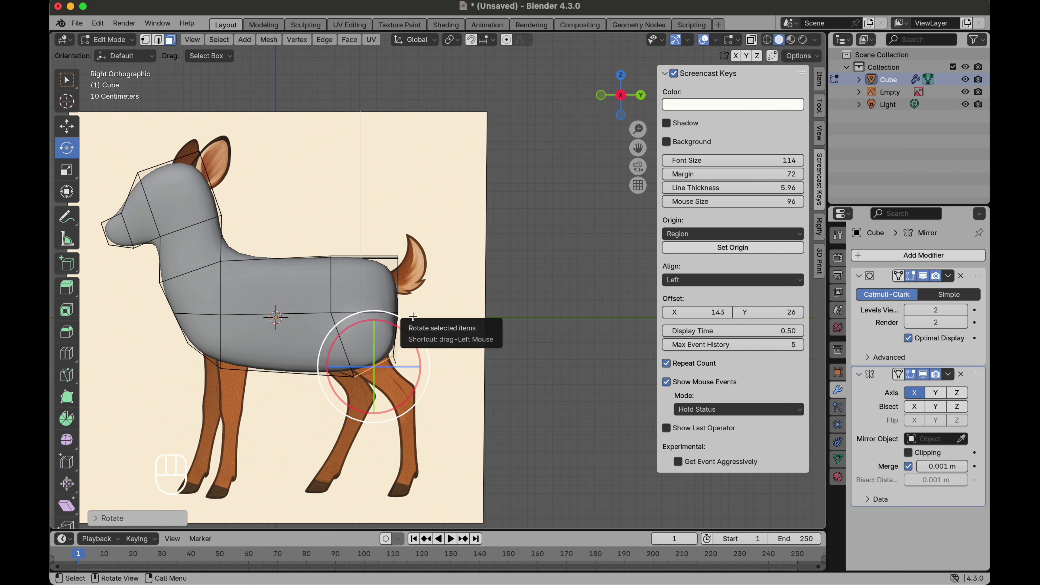
key("e")
left_click(439, 346)
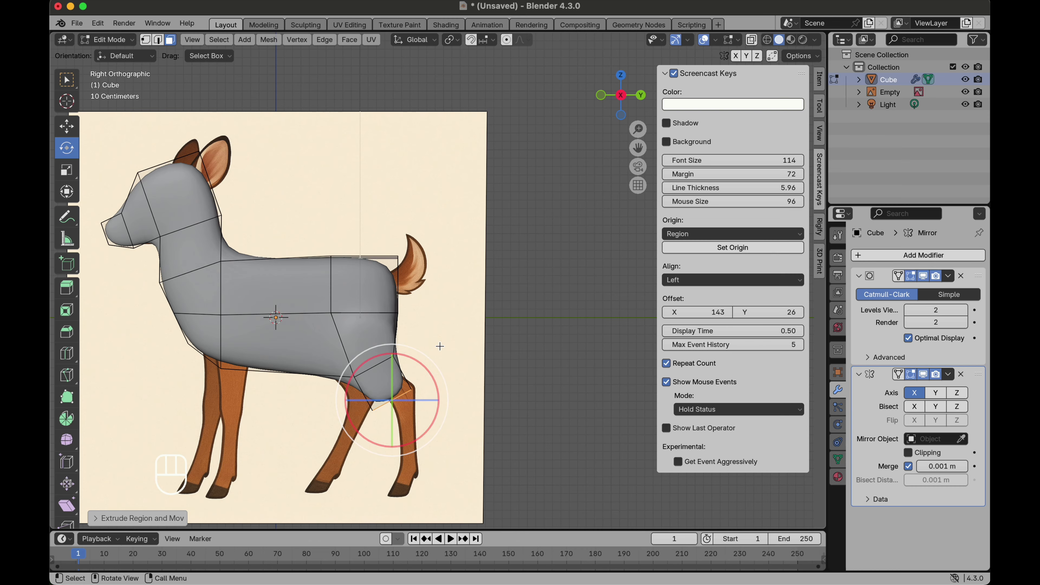
key("s")
left_click(419, 364)
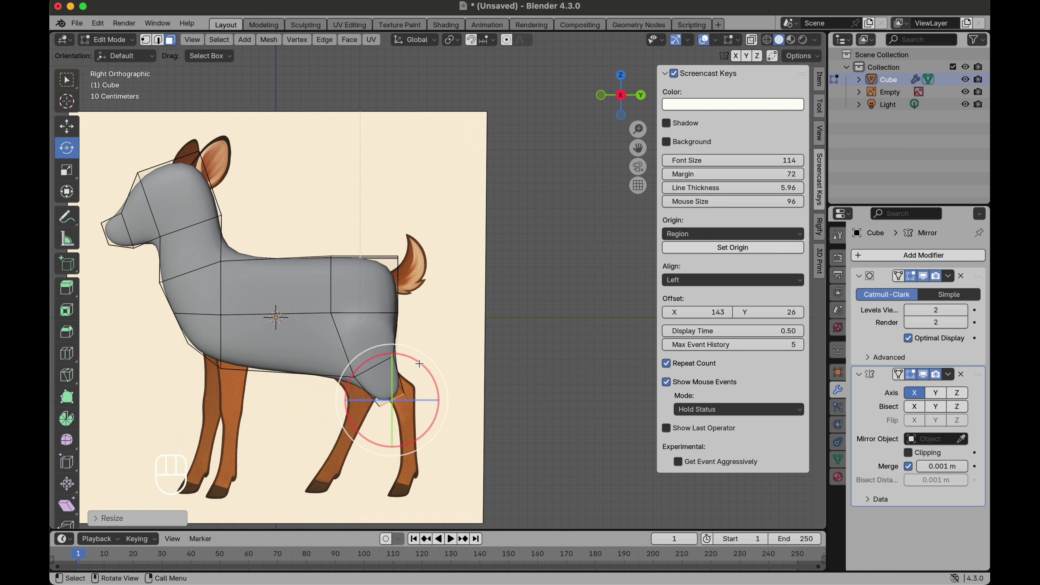
Step: Extrude the hind leg down toward the hock in two segments, moving each to match the reference
key("g")
left_click(412, 347)
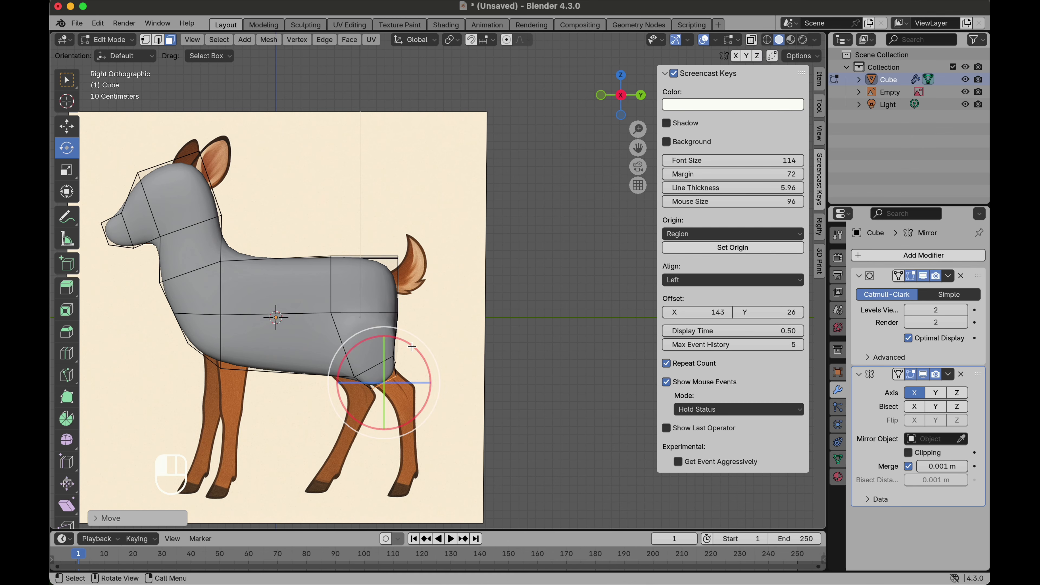
key("e")
left_click(445, 360)
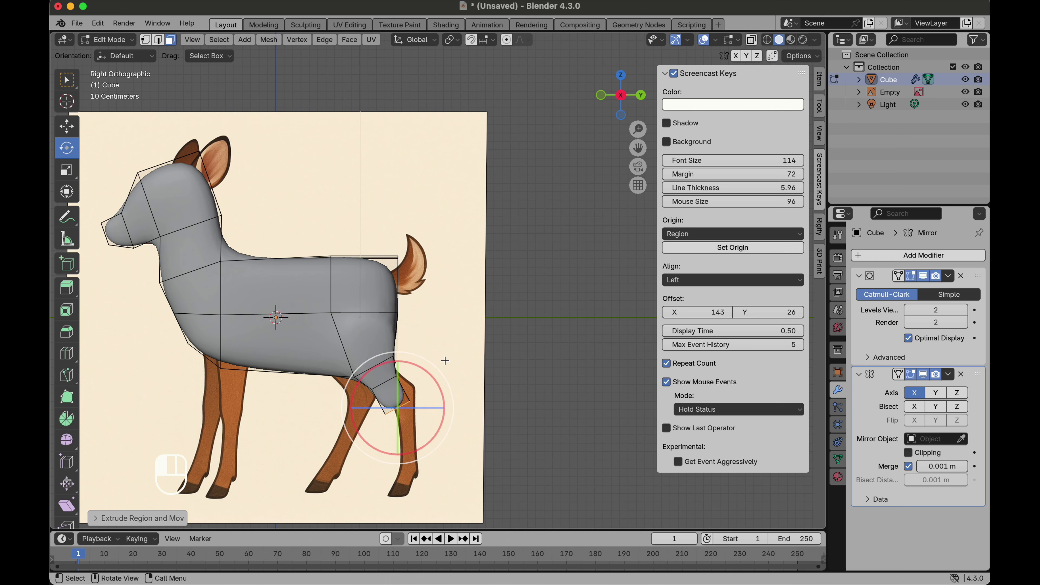
key("g")
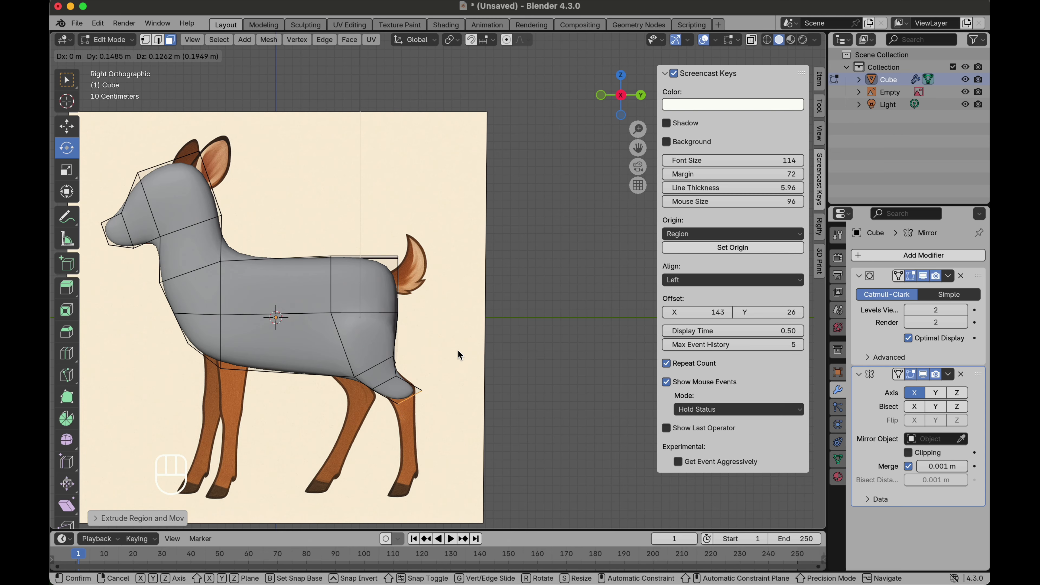
left_click(458, 351)
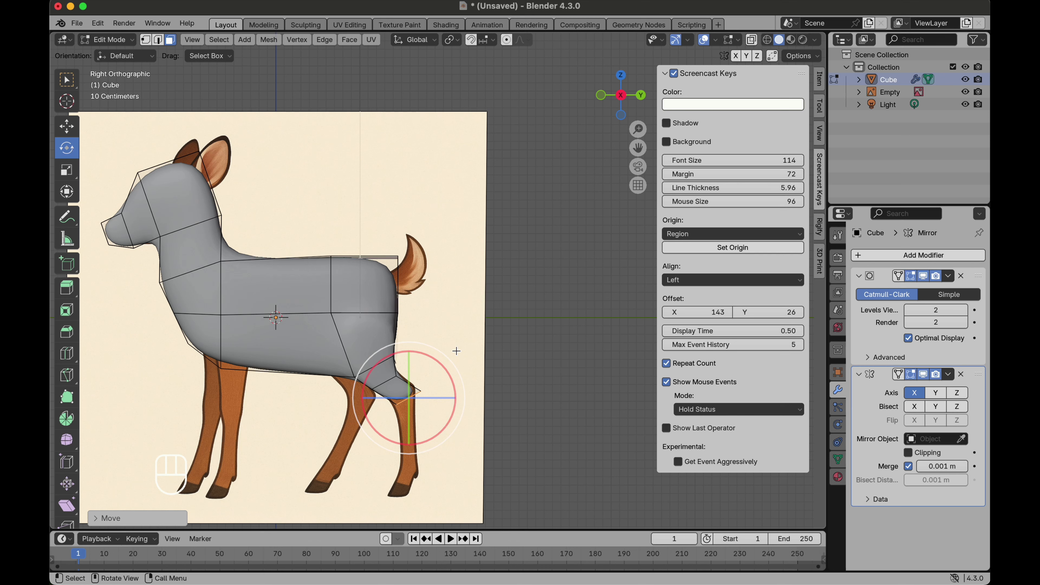
key("e")
left_click(458, 397)
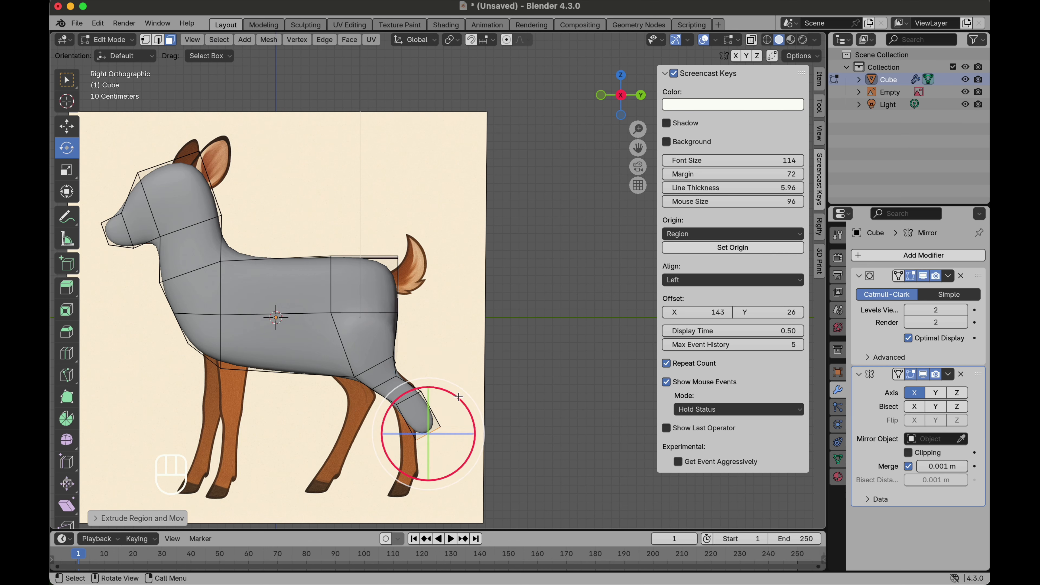
Step: Move, rotate and scale the end of the hind leg to match the reference
key("g")
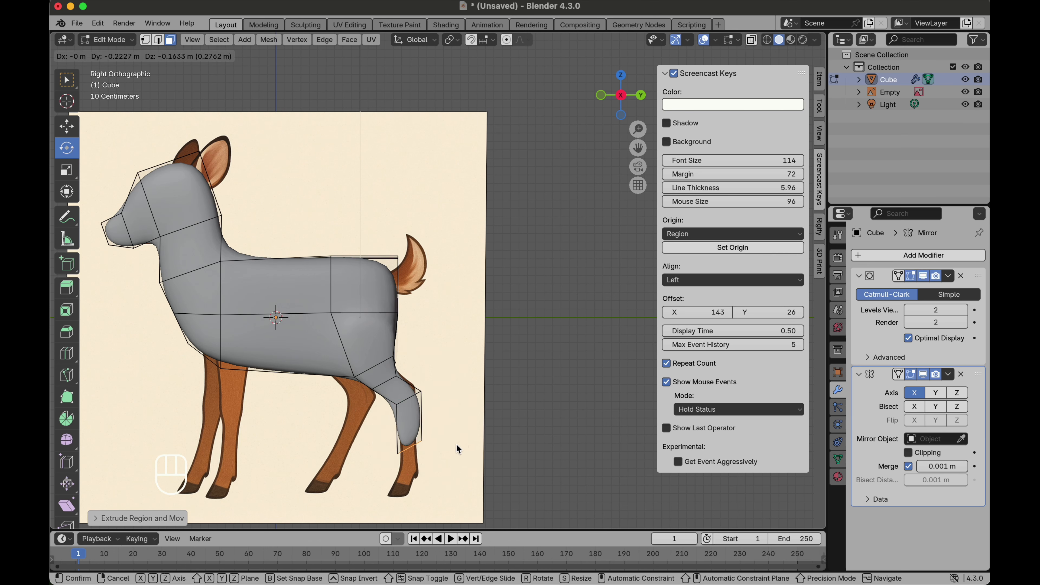
left_click(458, 449)
key("r")
left_click(453, 458)
key("s")
left_click(502, 377)
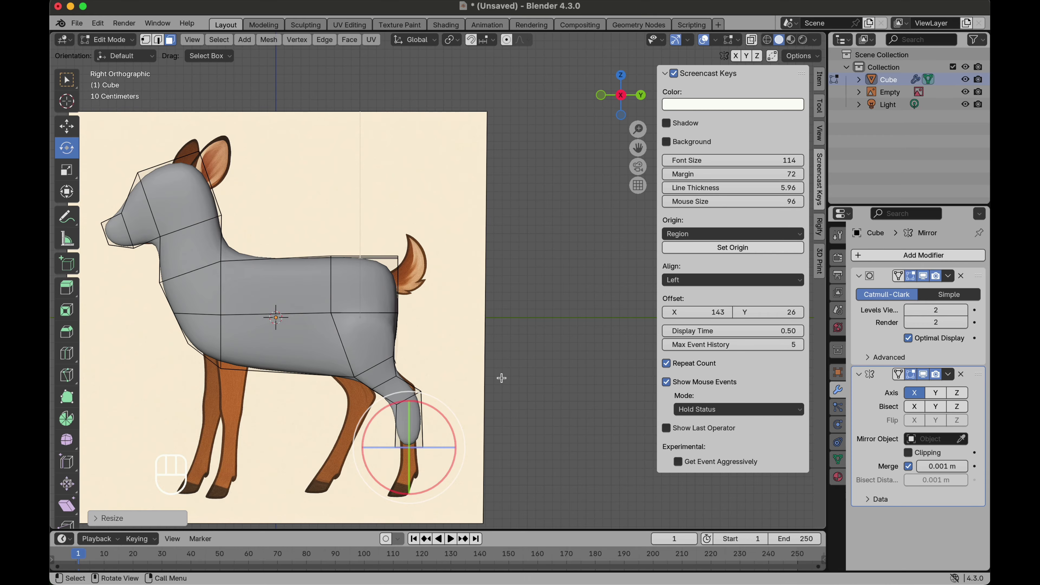
key("s")
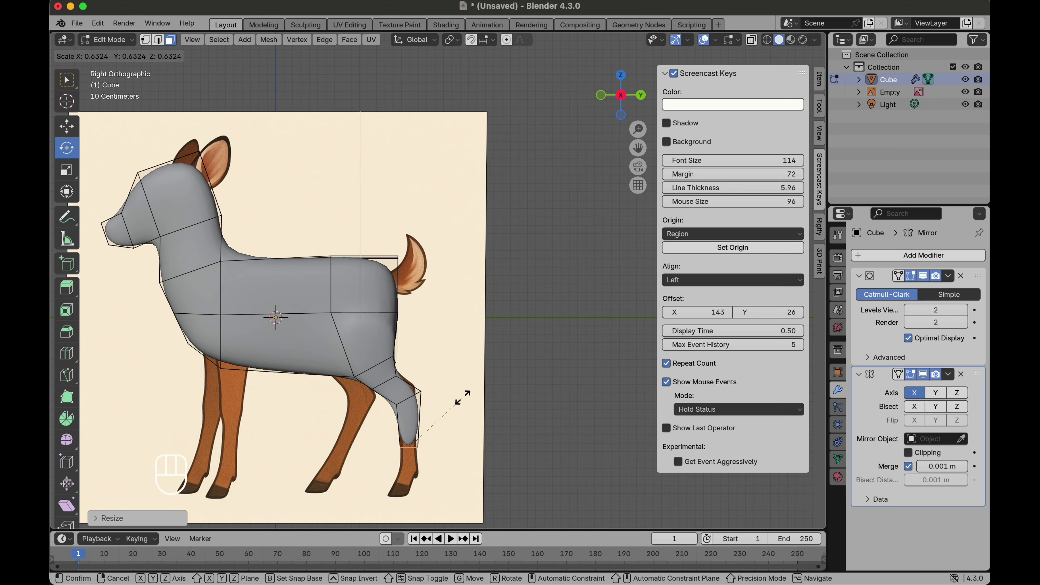
left_click(462, 398)
Step: Extrude the lower hind leg down to the hoof and move its end into place
key("e")
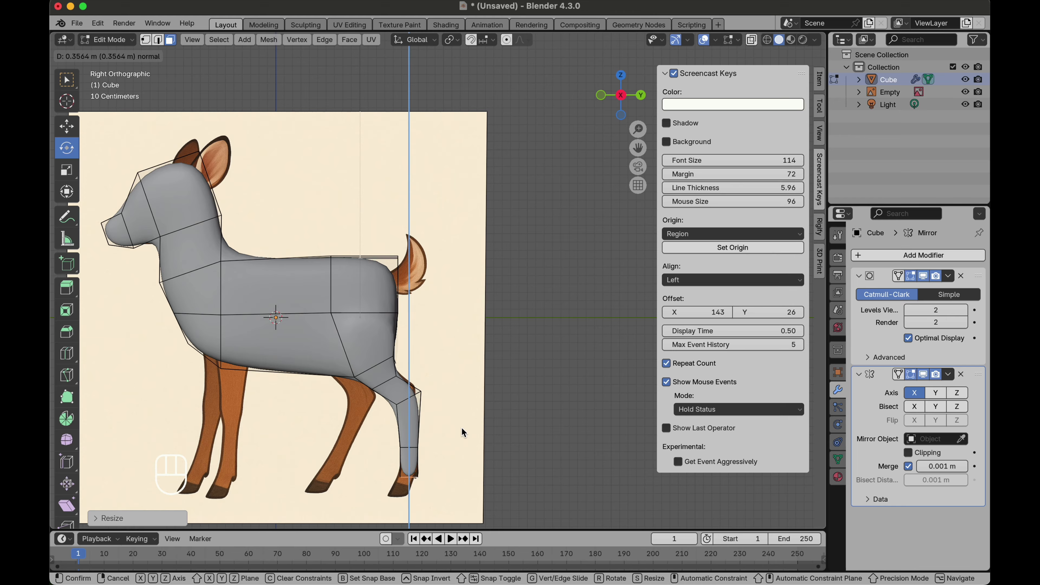
left_click(461, 429)
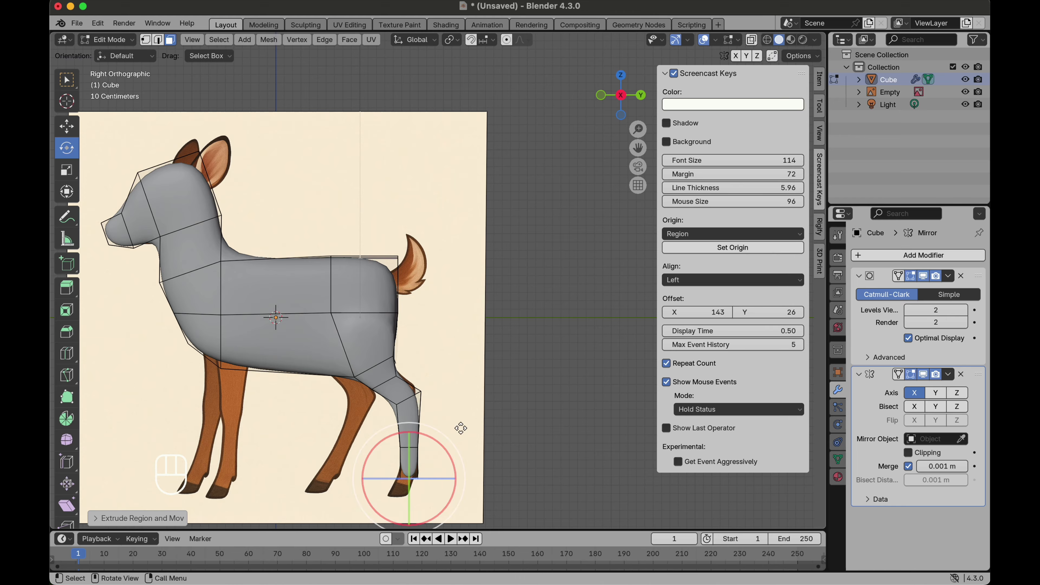
key("e")
left_click(454, 453)
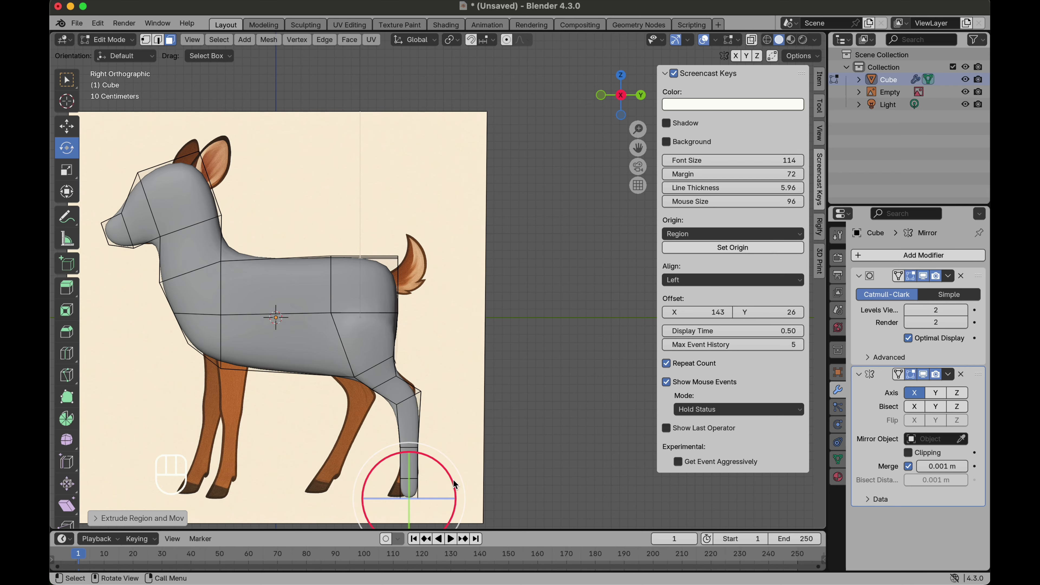
key("g")
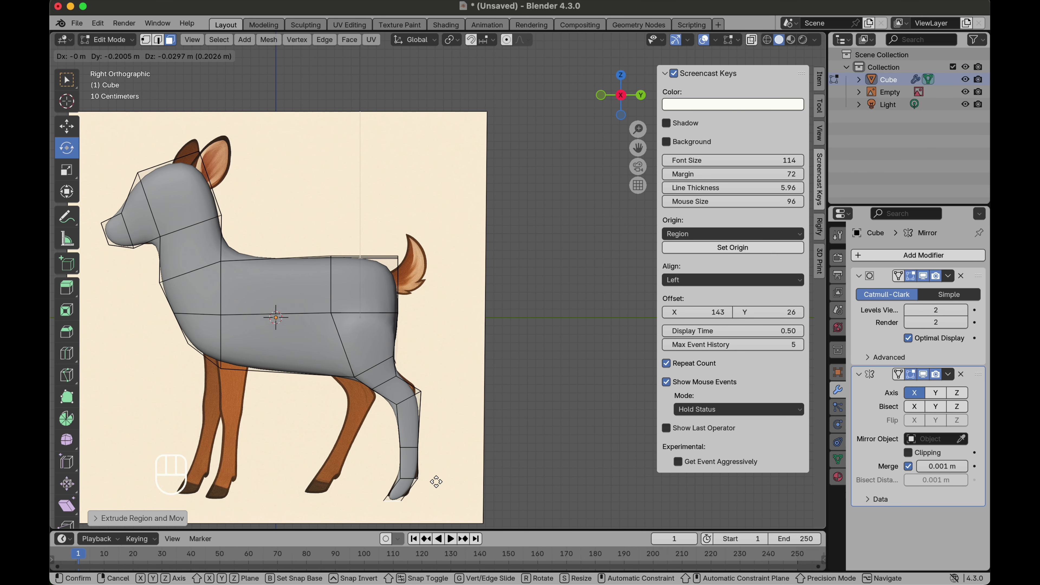
left_click(436, 481)
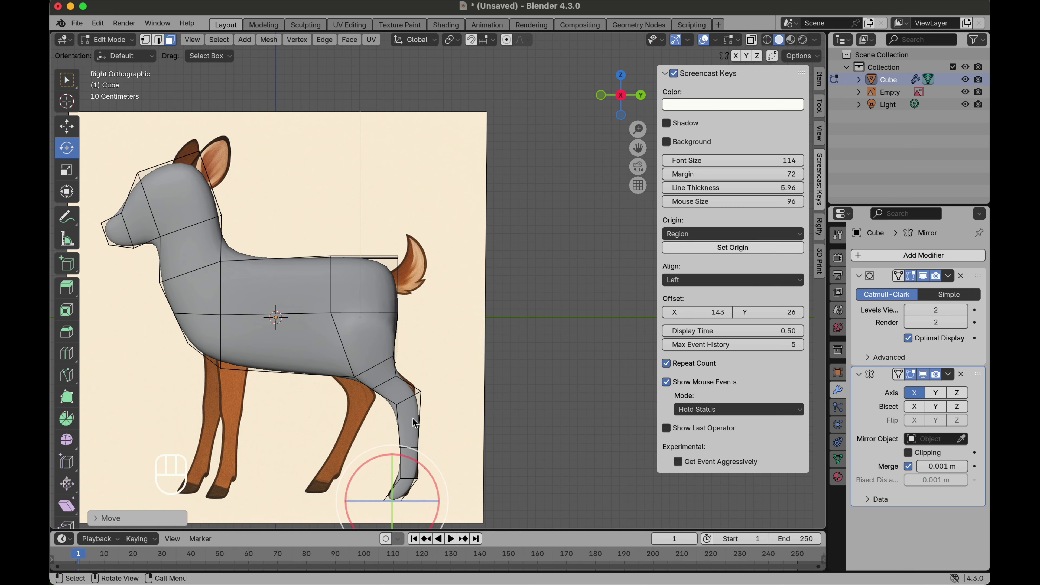
Step: Add a loop cut near the bottom of the hind leg
scroll(398, 331, "down", 2)
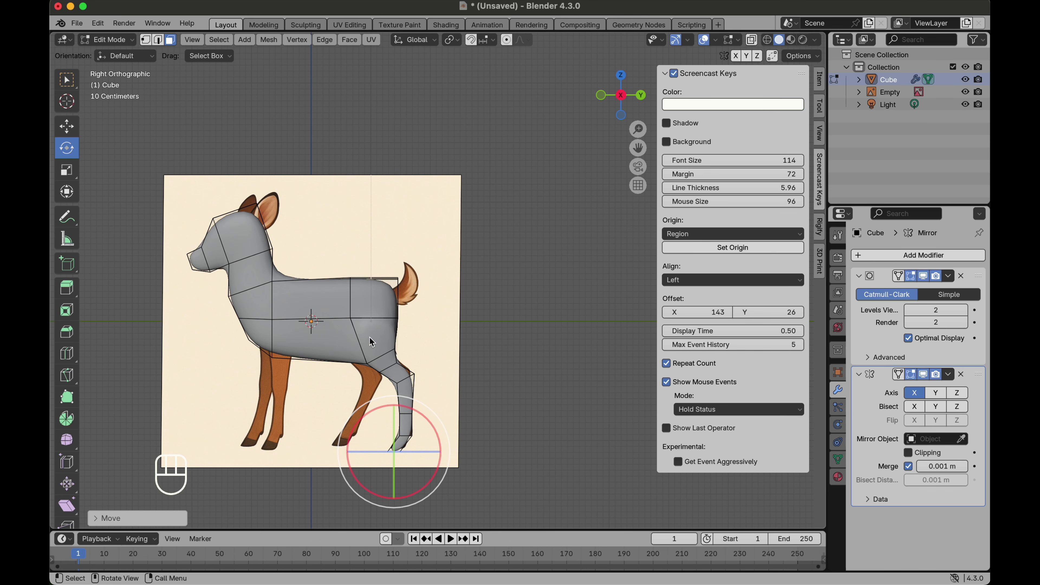
scroll(427, 432, "up", 4)
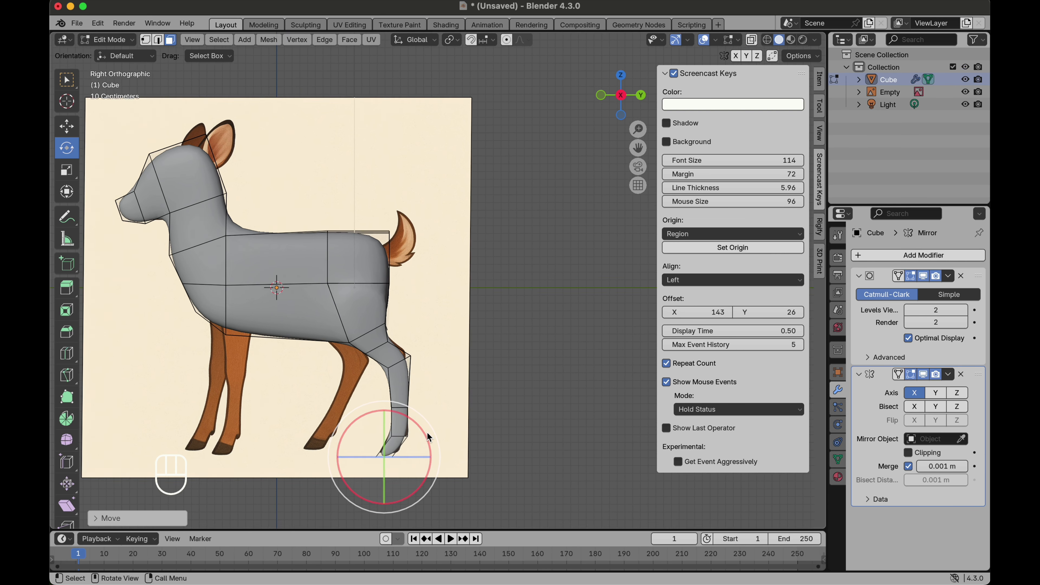
left_click(67, 353)
left_click(400, 430)
Step: Select the bottom face of the hind hoof and extrude it a short distance
left_click(67, 126)
left_click(171, 39)
middle_click_drag(401, 385, 365, 441)
left_click(341, 463)
scroll(340, 464, "up", 4)
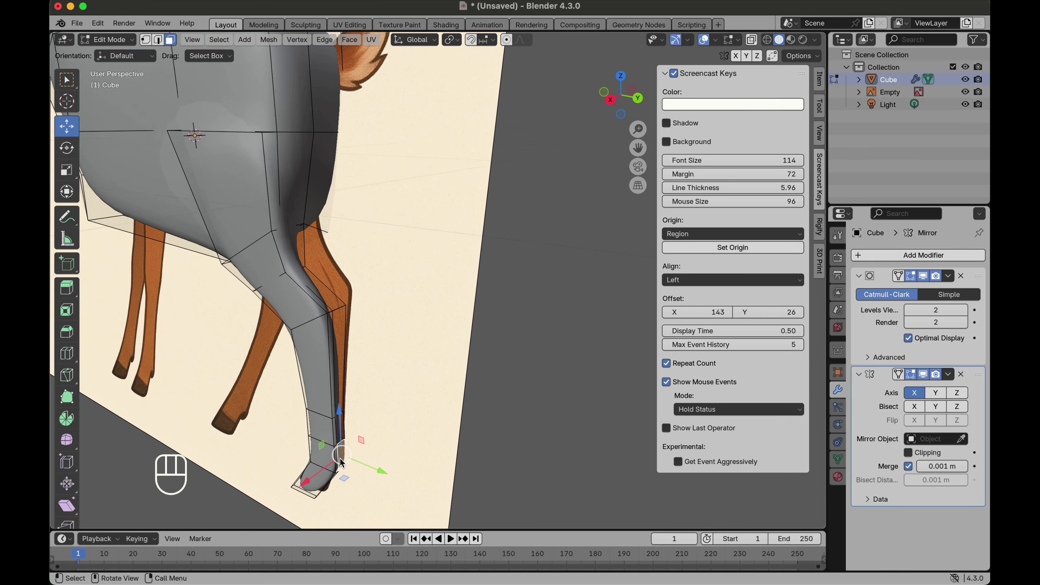
middle_click_drag(339, 465, 383, 440)
key("e")
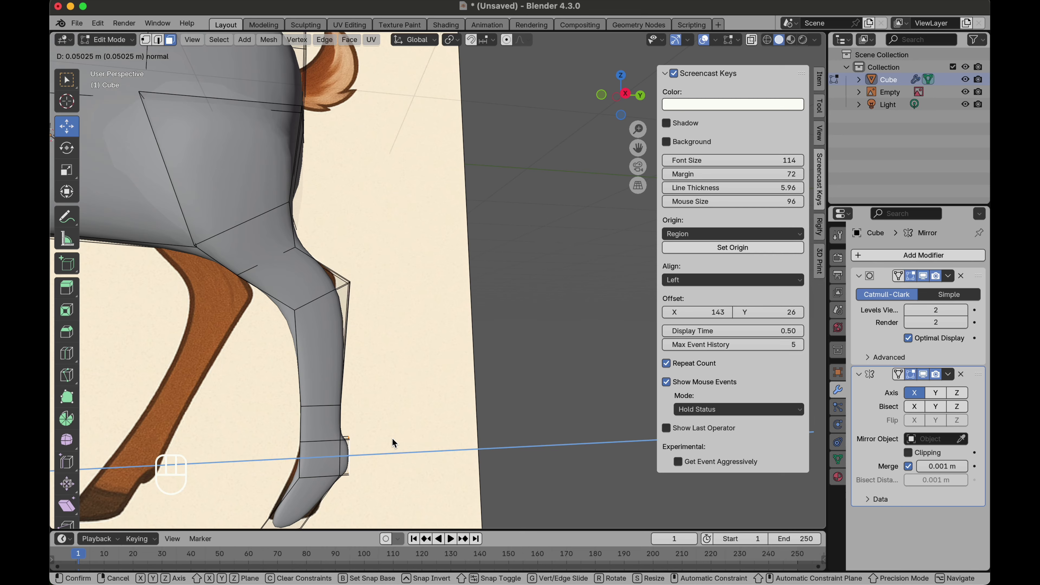
left_click(389, 439)
Step: Select a face at the back of the upper hind leg and move it to follow the reference outline
left_click(66, 148)
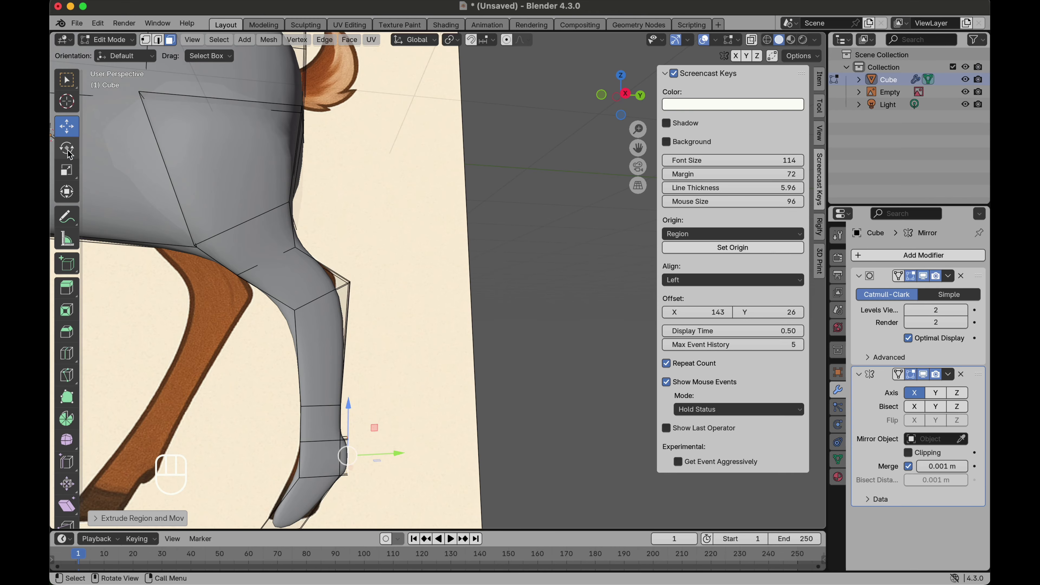
left_click_drag(320, 420, 385, 423)
key("KP_3")
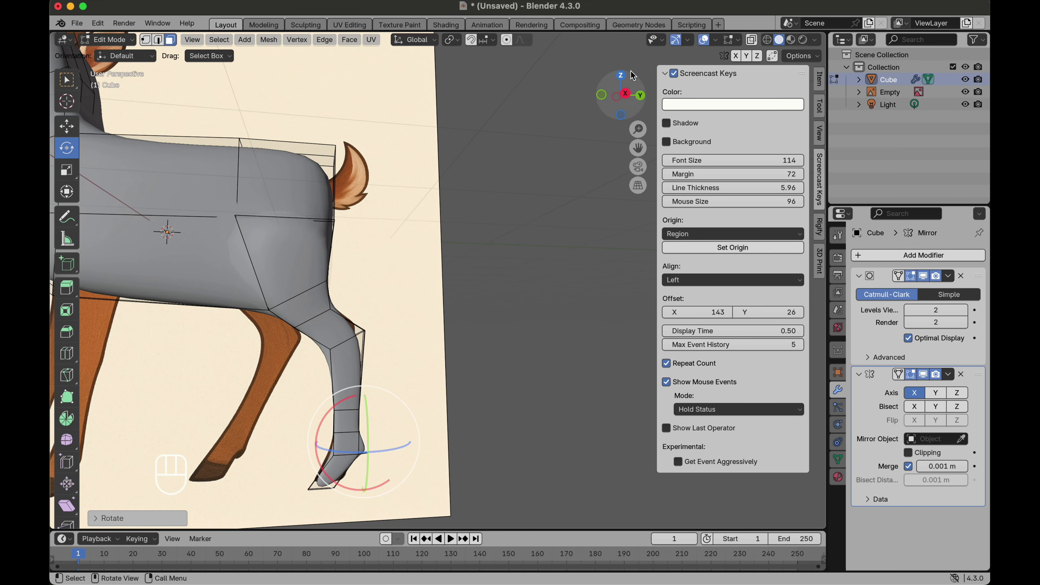
scroll(411, 242, "down", 3)
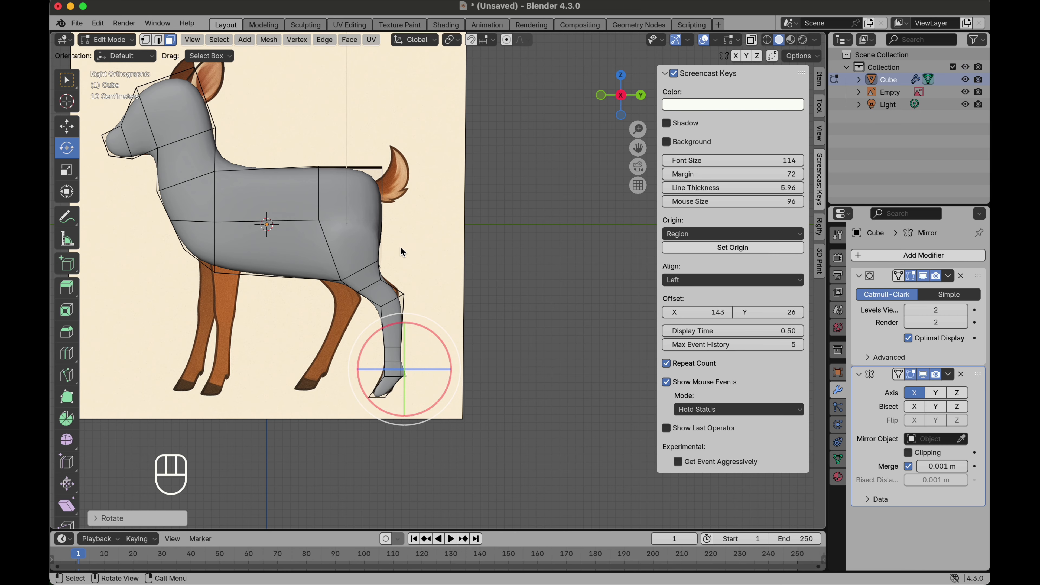
scroll(400, 246, "up", 5)
scroll(384, 318, "down", 1)
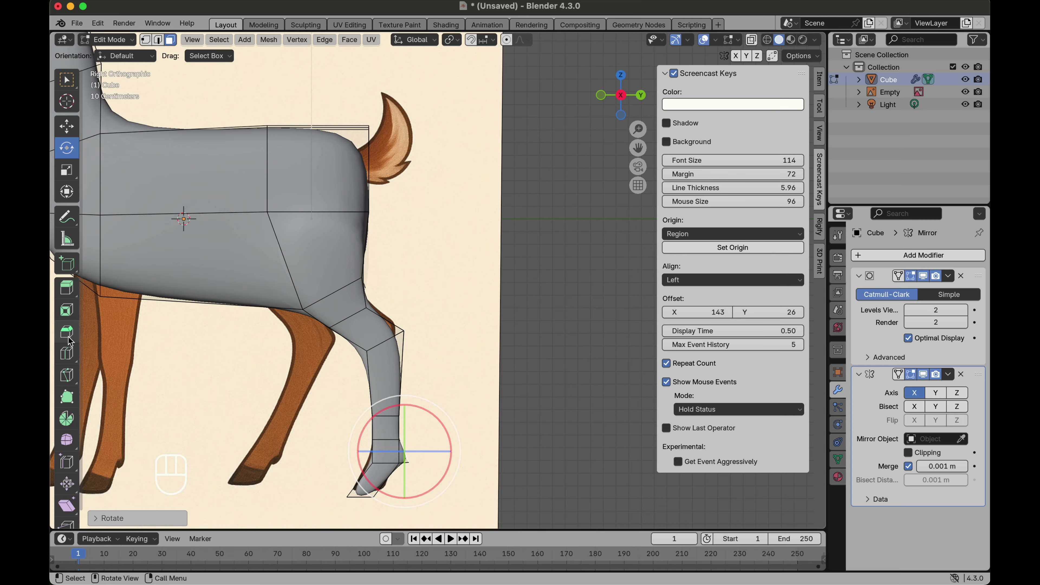
scroll(422, 190, "up", 5)
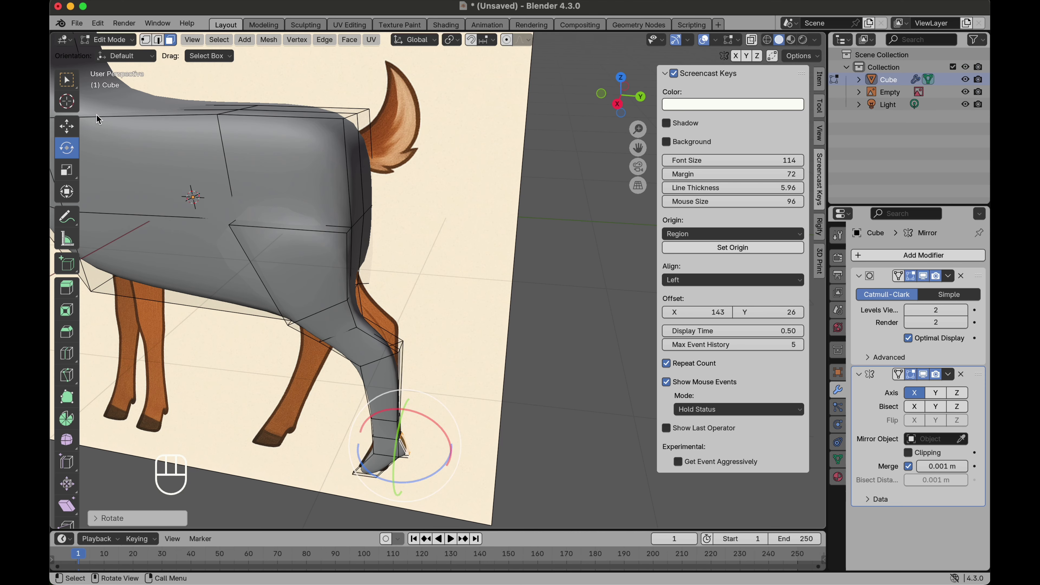
left_click(66, 127)
left_click(377, 336)
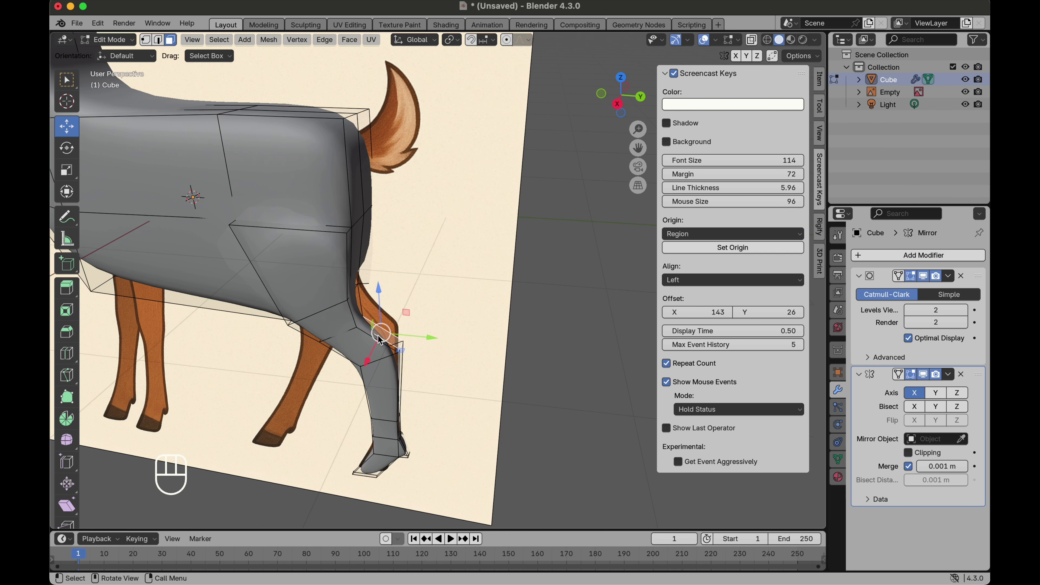
scroll(377, 337, "down", 5)
left_click(621, 99)
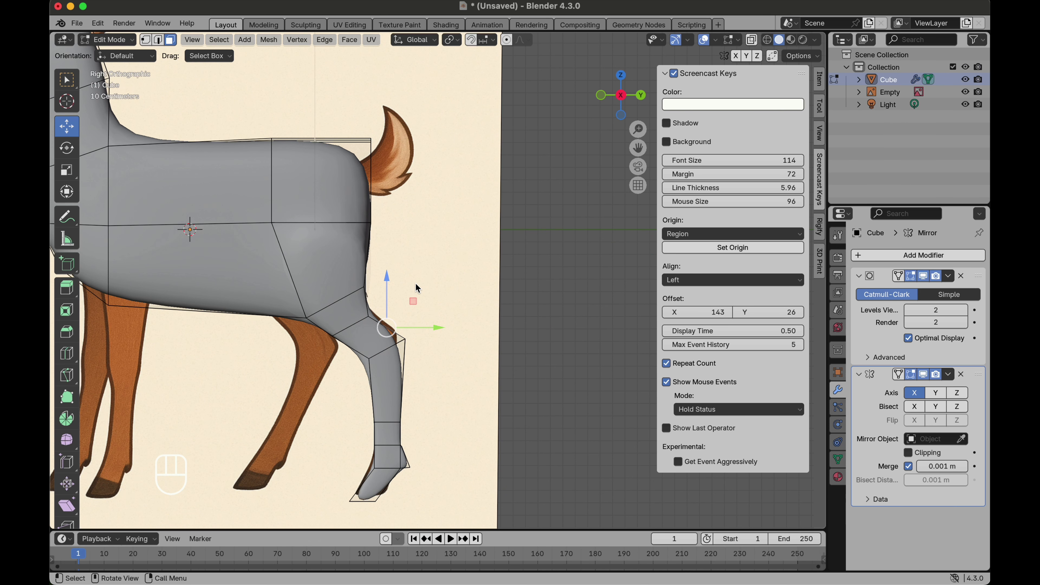
key("g")
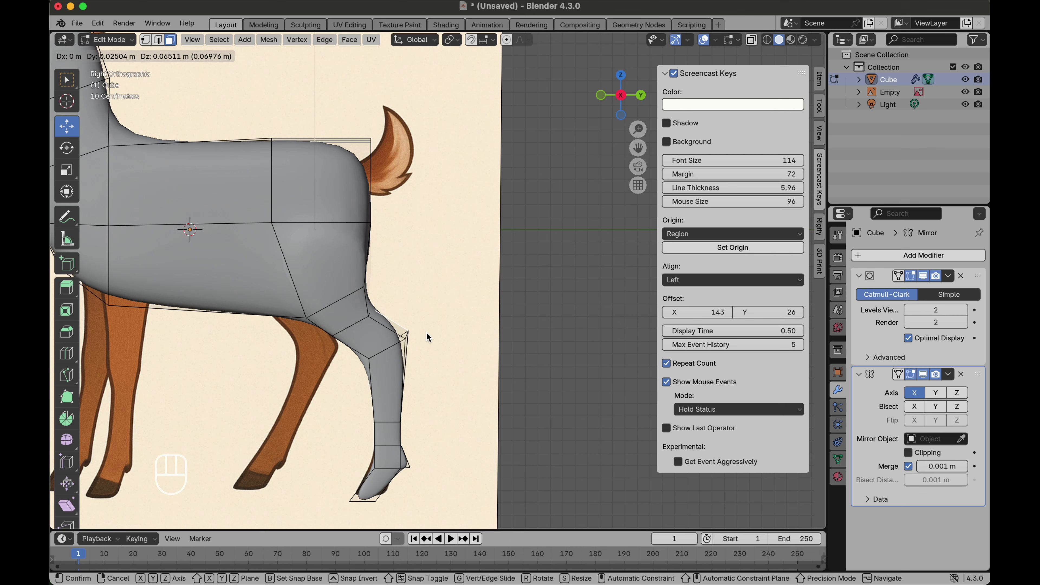
left_click(426, 337)
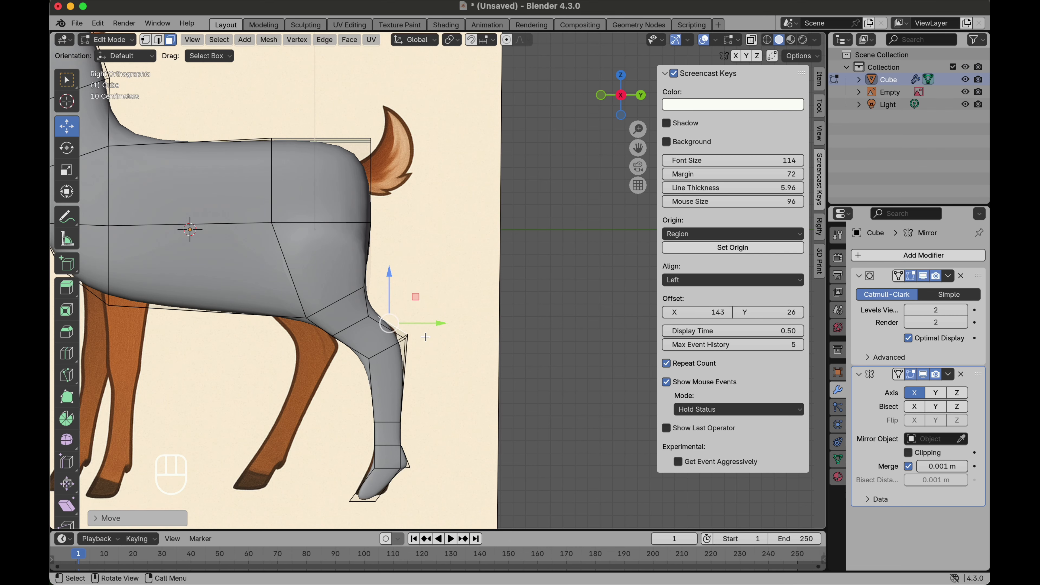
Step: Turn on X-ray and add a vertical loop cut across the torso above the front leg
left_click(66, 353)
left_click(396, 334)
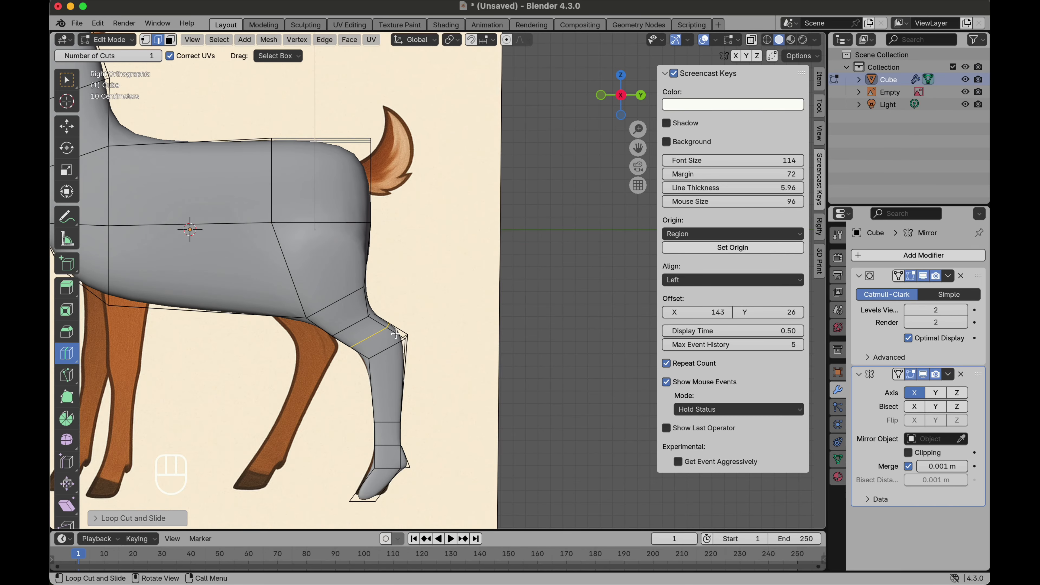
scroll(477, 316, "down", 3)
scroll(244, 310, "up", 1)
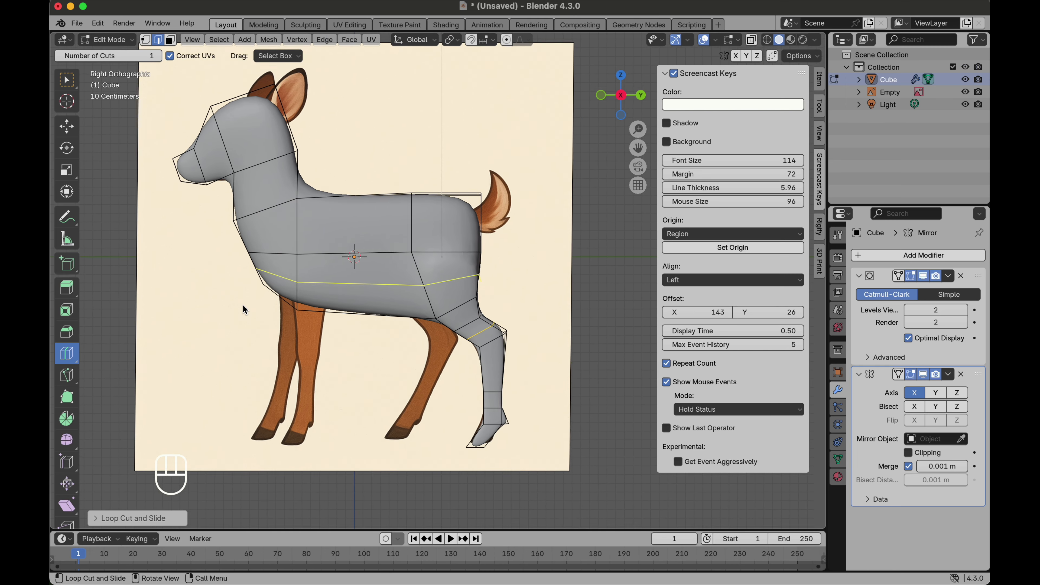
scroll(243, 309, "up", 1)
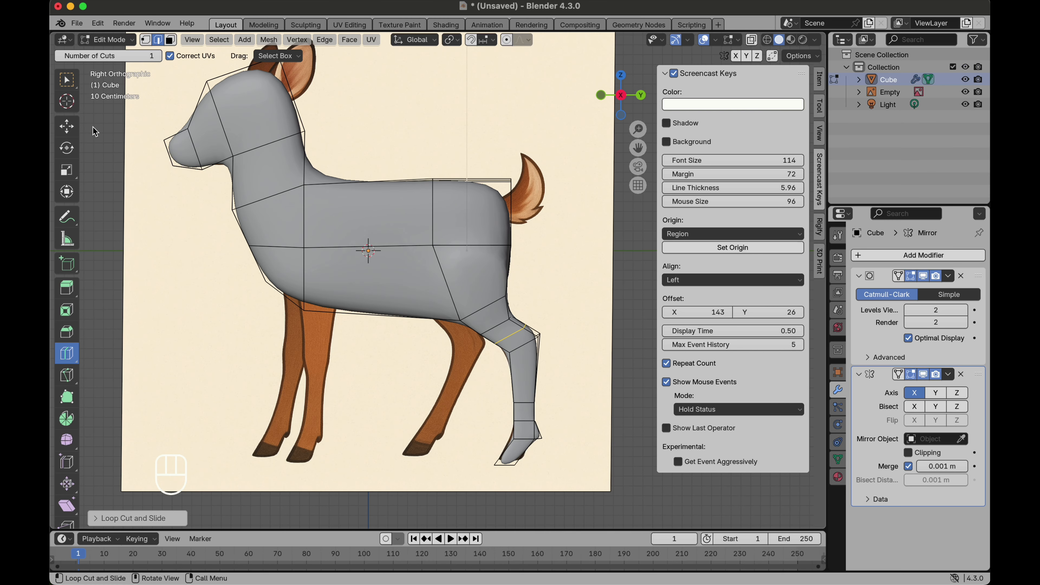
left_click(752, 40)
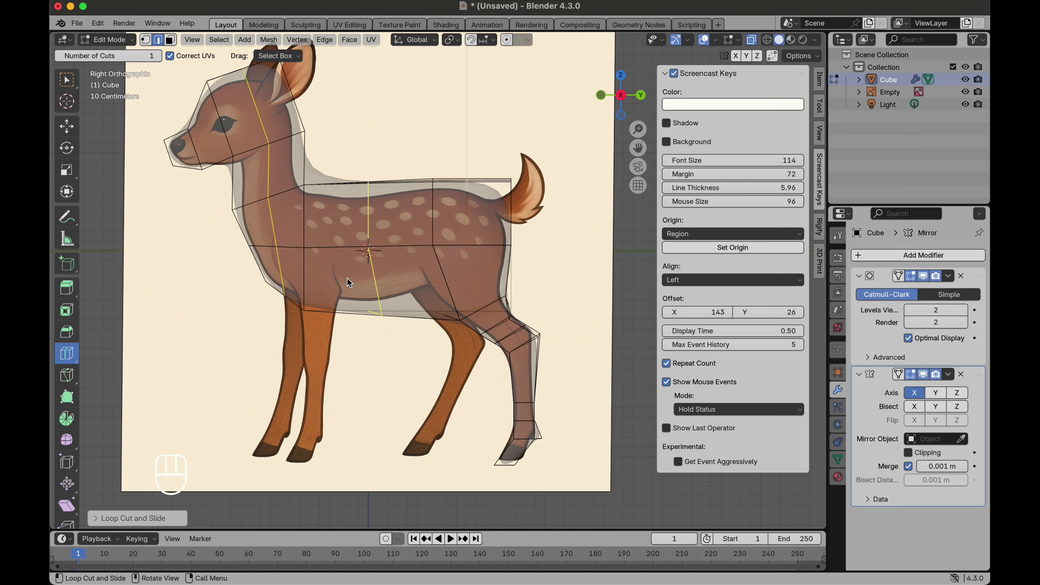
left_click(331, 303)
right_click(331, 303)
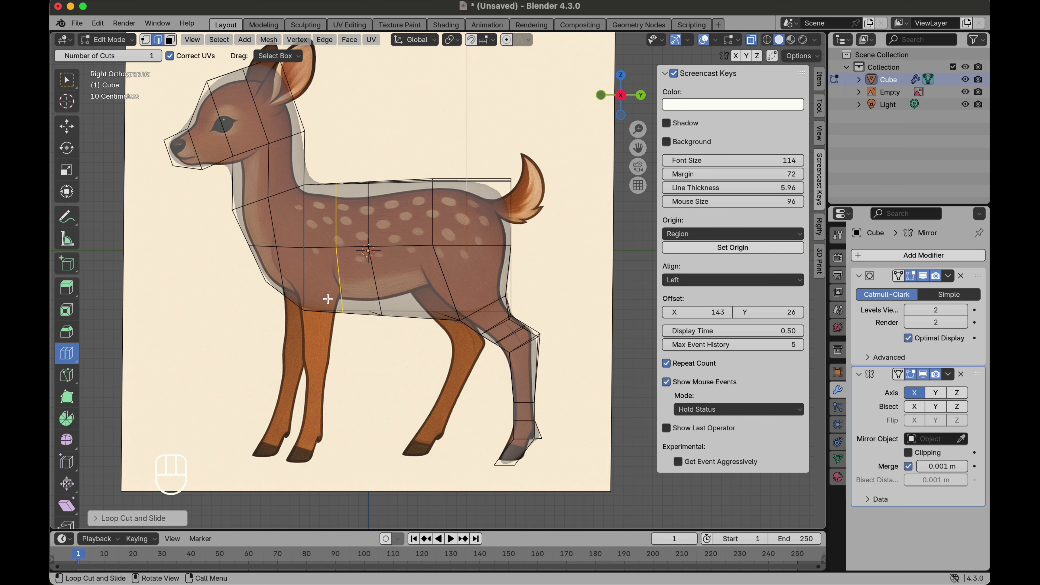
Step: Select the underside faces of the front torso and move them to match the belly in the reference
left_click(66, 128)
left_click(170, 40)
middle_click_drag(381, 268, 355, 313)
left_click(355, 312)
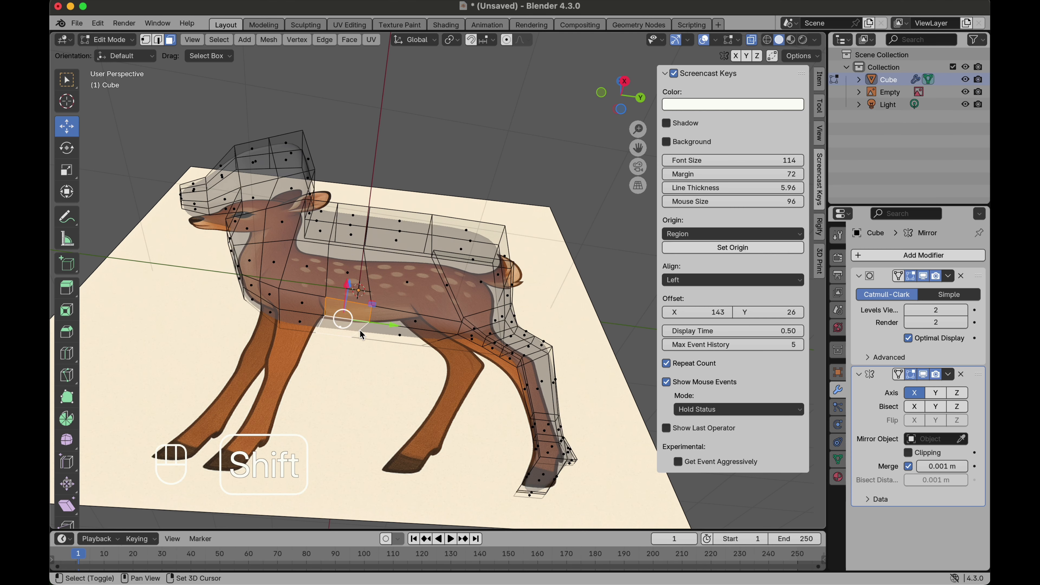
left_click(345, 330, "shift")
left_click(413, 322, "shift")
middle_click_drag(414, 322, 415, 328)
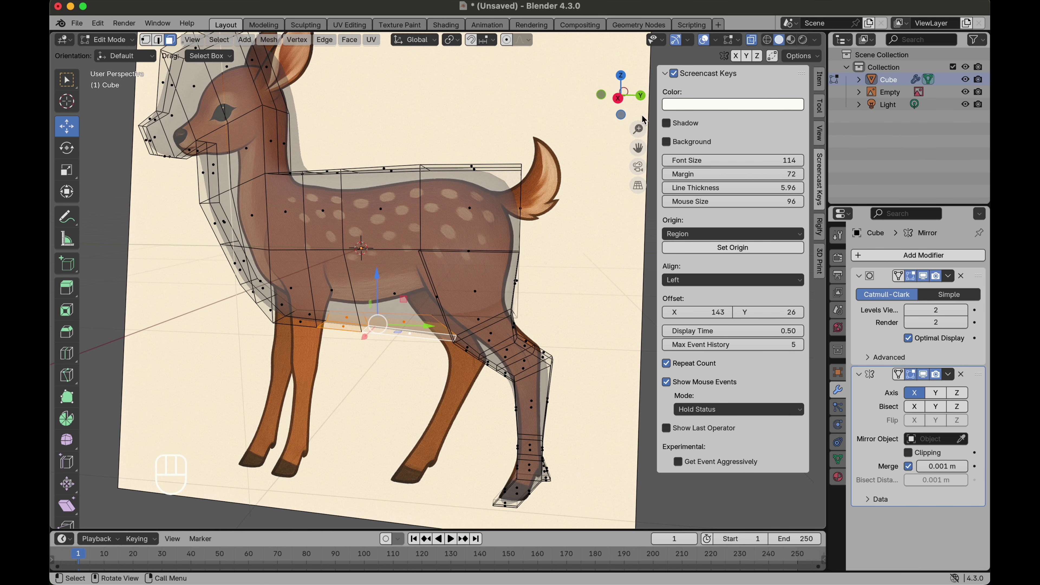
left_click(621, 102)
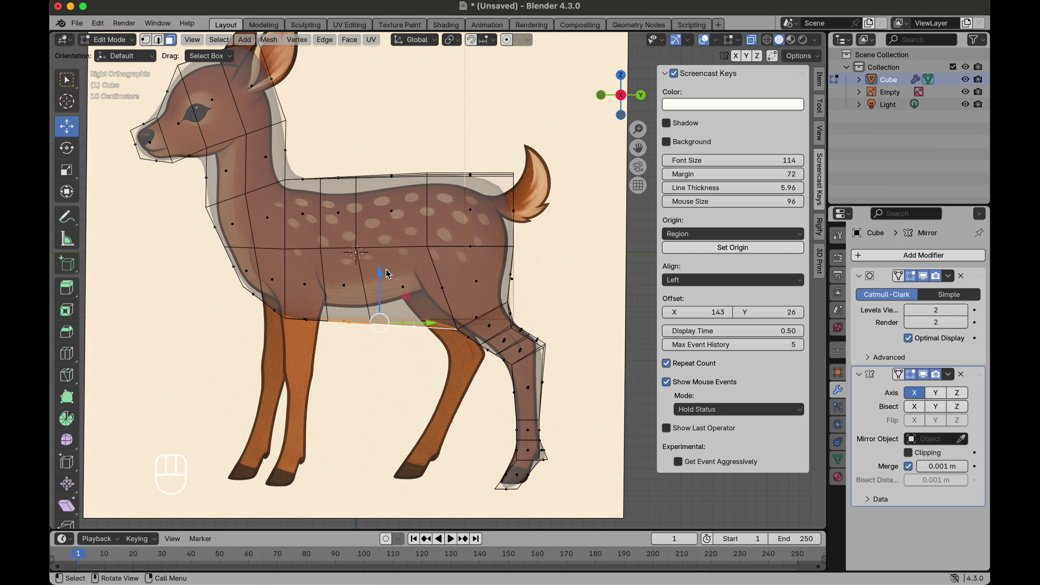
key("g")
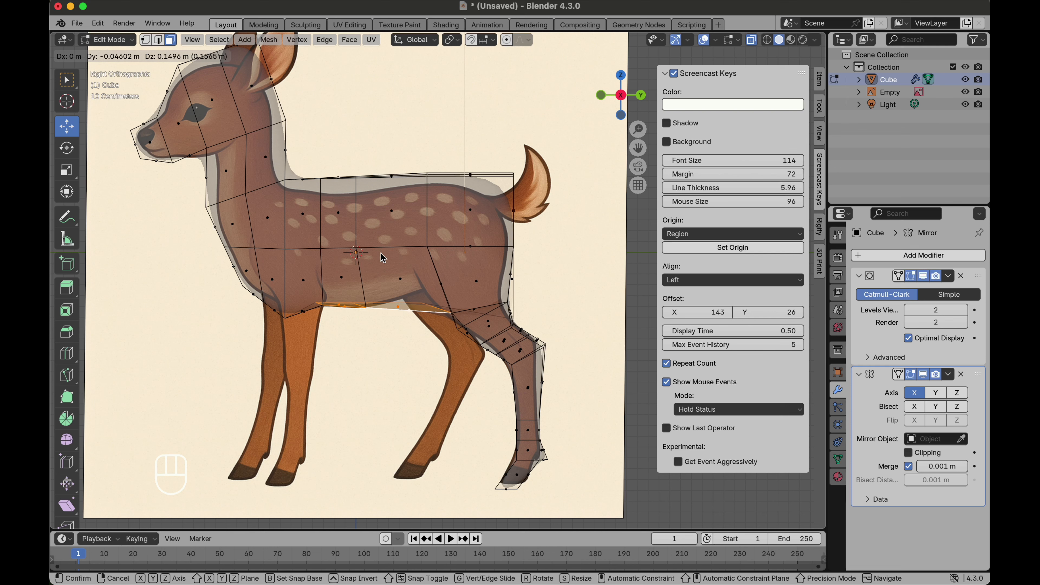
left_click(381, 252)
Step: Select an edge where the hind leg meets the belly and move it up to match the reference
middle_click_drag(463, 302, 464, 300)
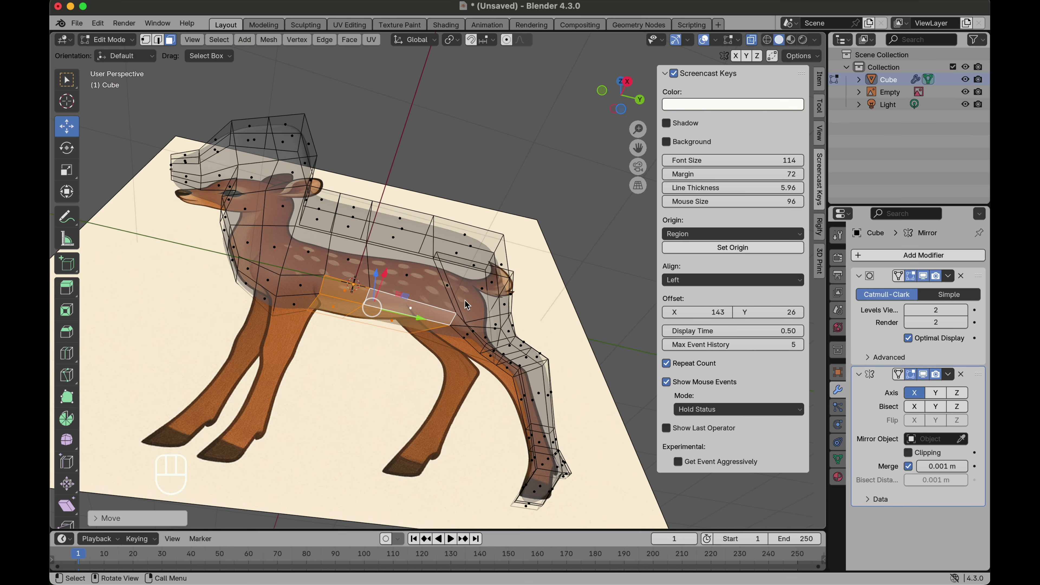
left_click(161, 42)
left_click(455, 323)
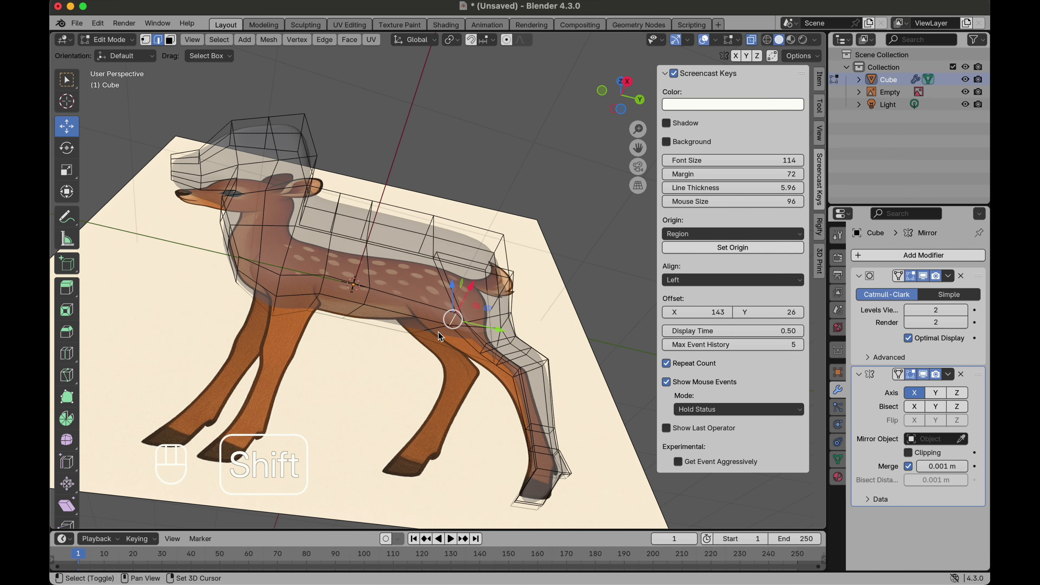
left_click(627, 83)
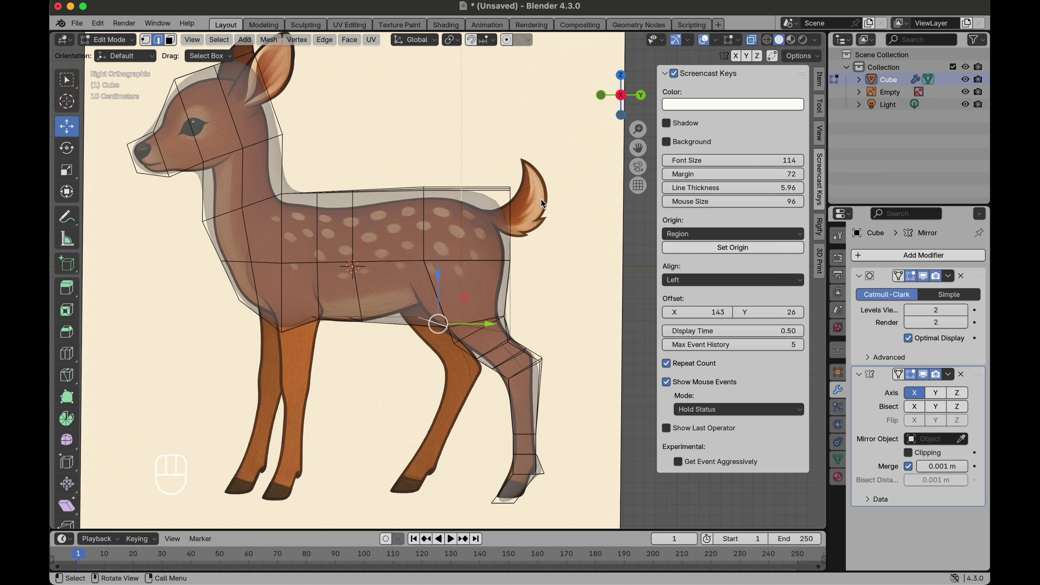
key("g")
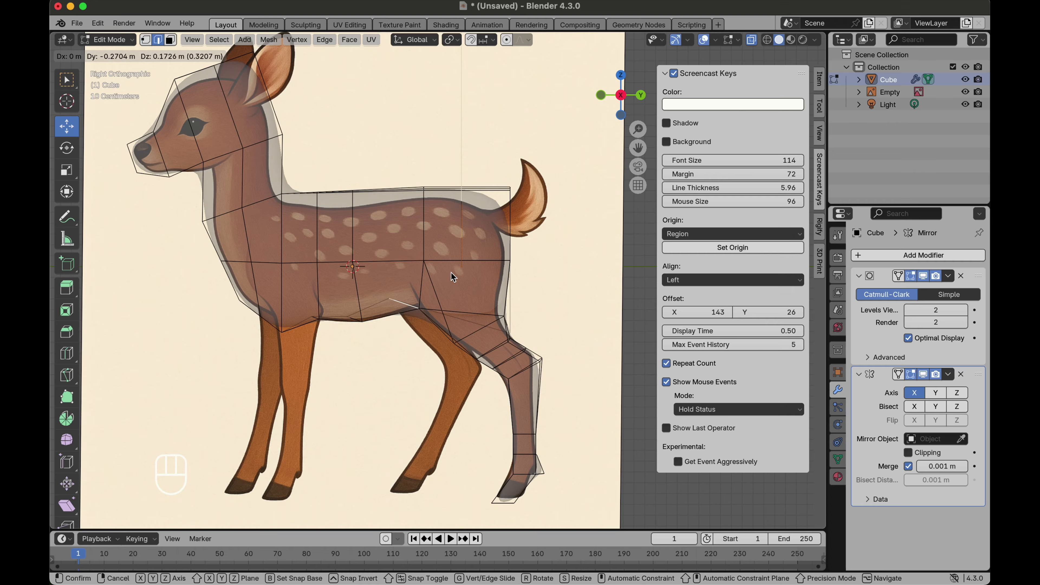
left_click(452, 268)
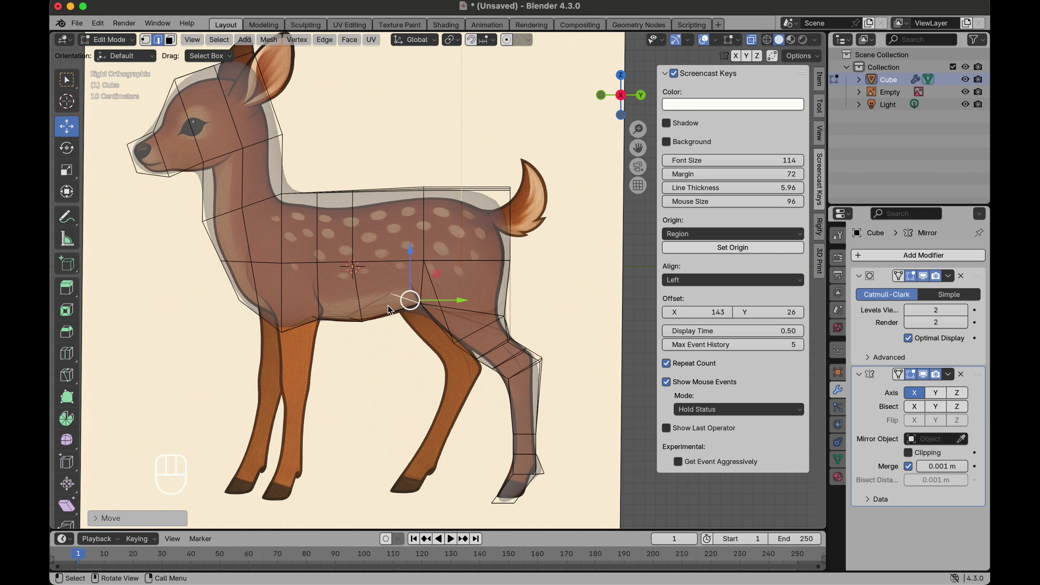
Step: Select the underside face where the front leg attaches and flatten it by scaling to 0 along Z
left_click(170, 39)
mouse_move(316, 344)
middle_mouse_down()
mouse_move(311, 336)
mouse_move(315, 344)
middle_mouse_up()
left_click(302, 328)
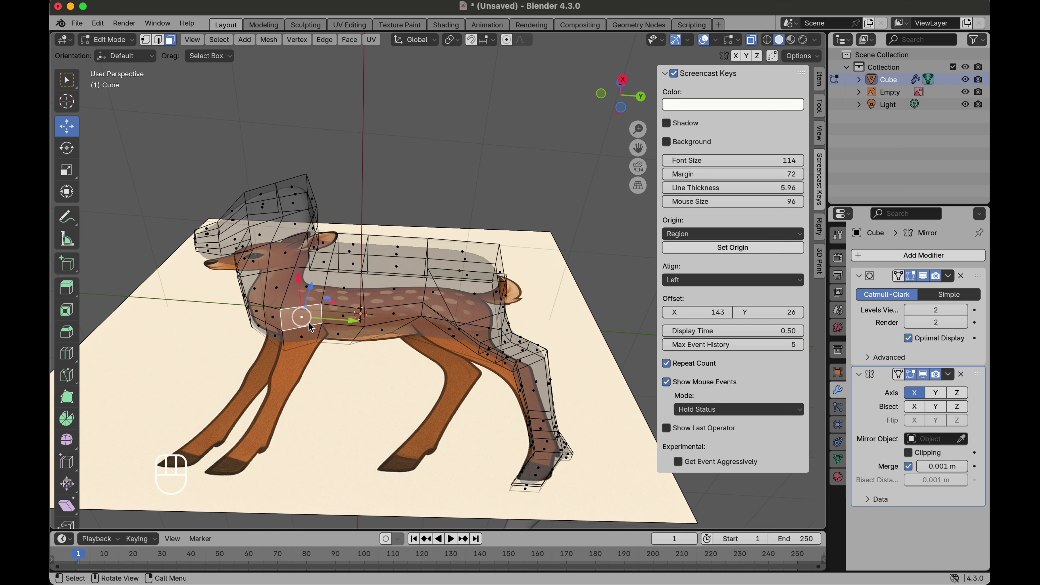
left_click(622, 79)
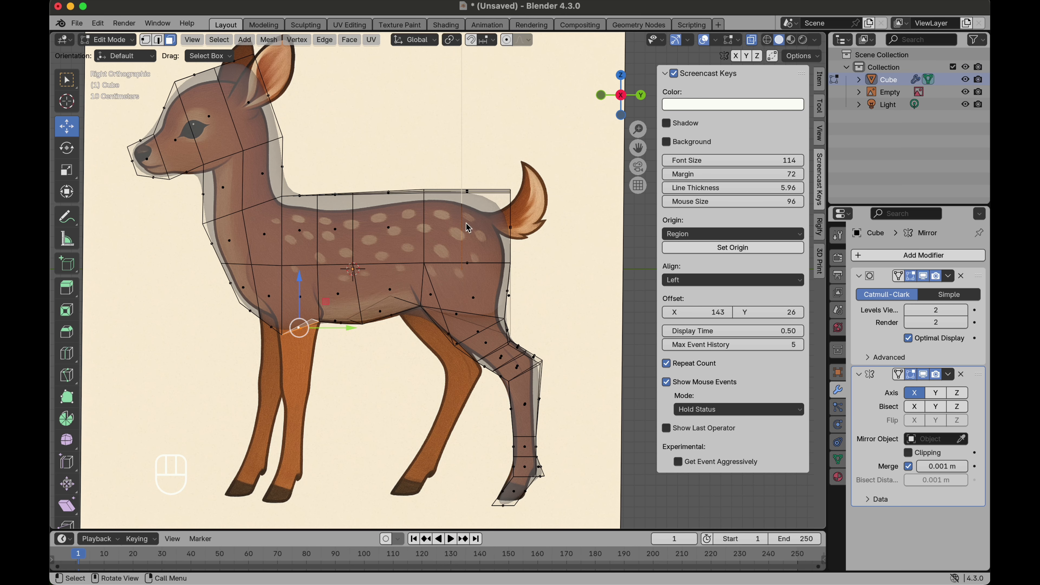
key("s")
key("z")
key("0")
key("Return")
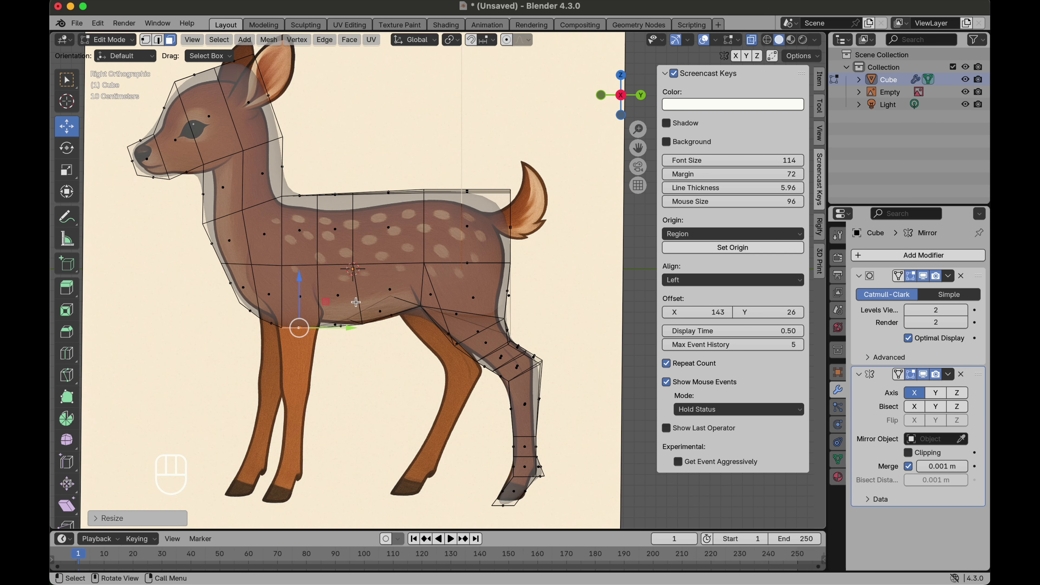
Step: Extrude the front leg down from the flattened face and move it into place
key("e")
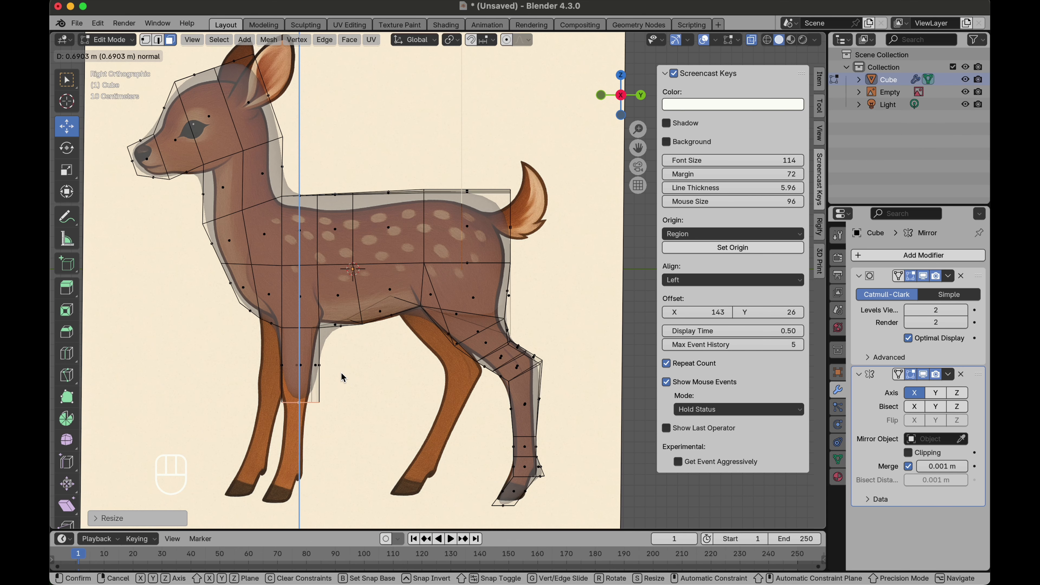
left_click(336, 350)
key("g")
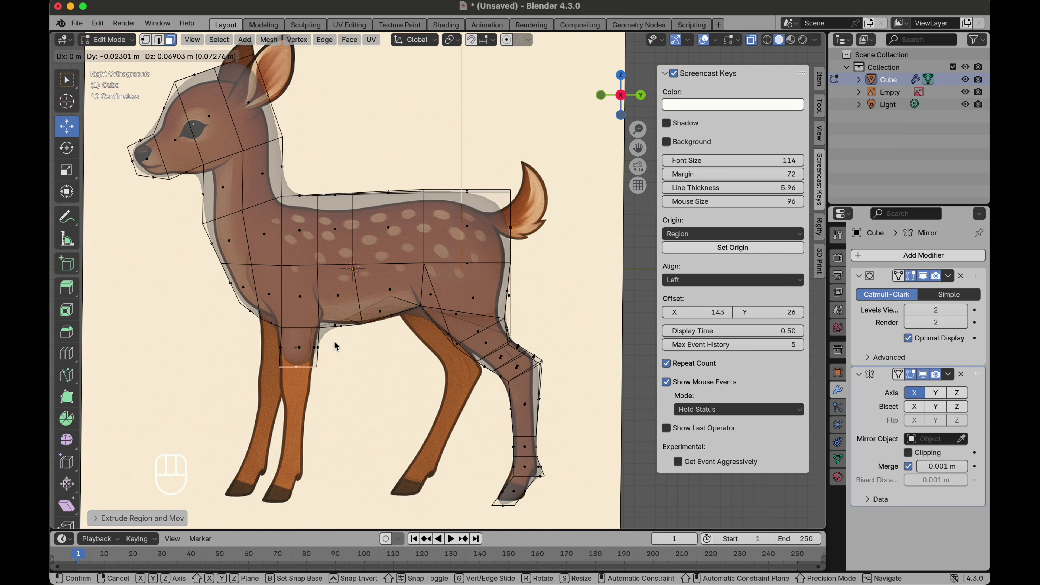
left_click(332, 341)
Step: Extrude the front leg down in two more segments and scale the end slightly smaller
key("e")
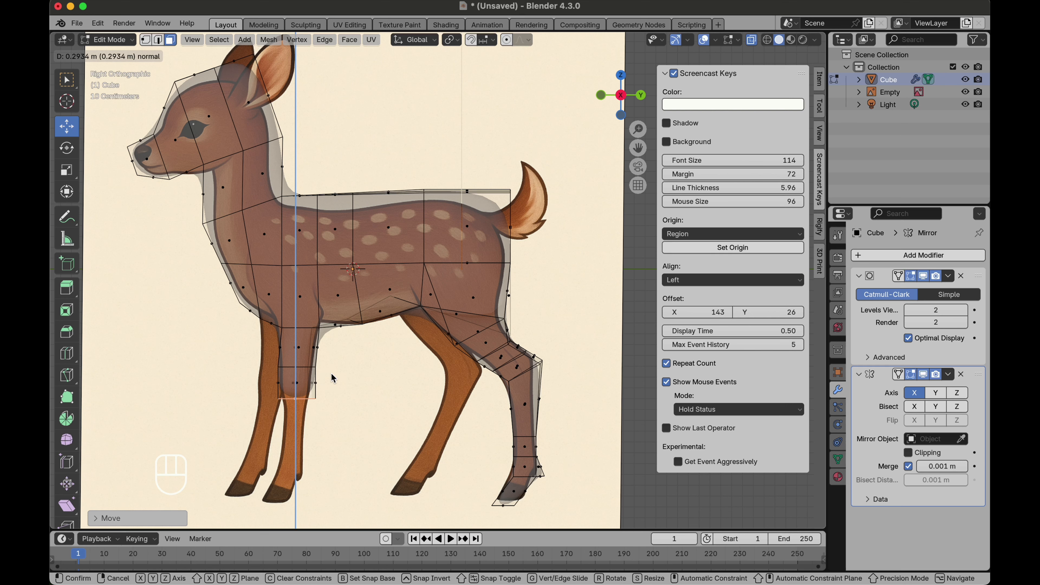
left_click(332, 378)
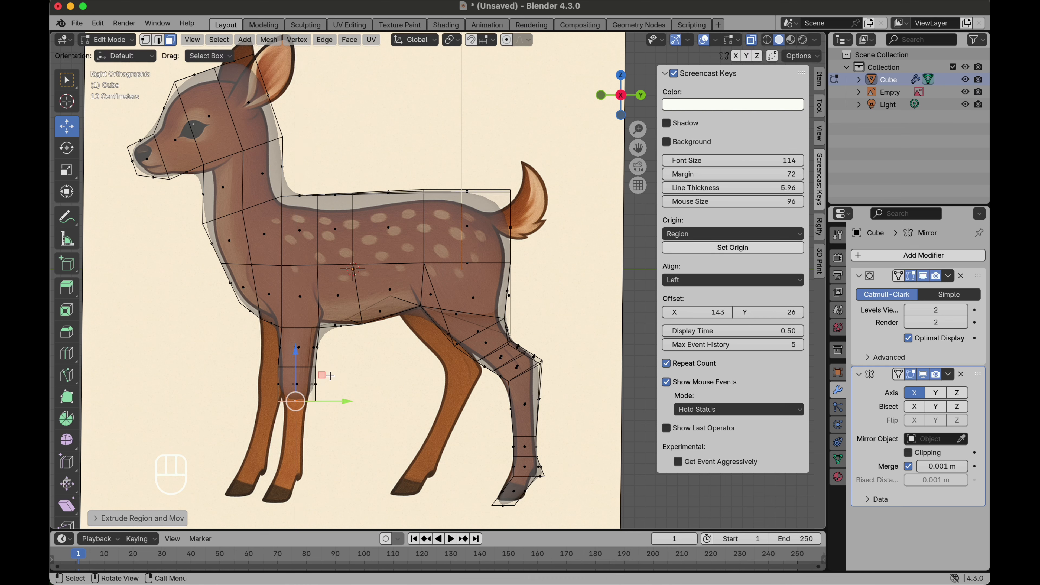
key("e")
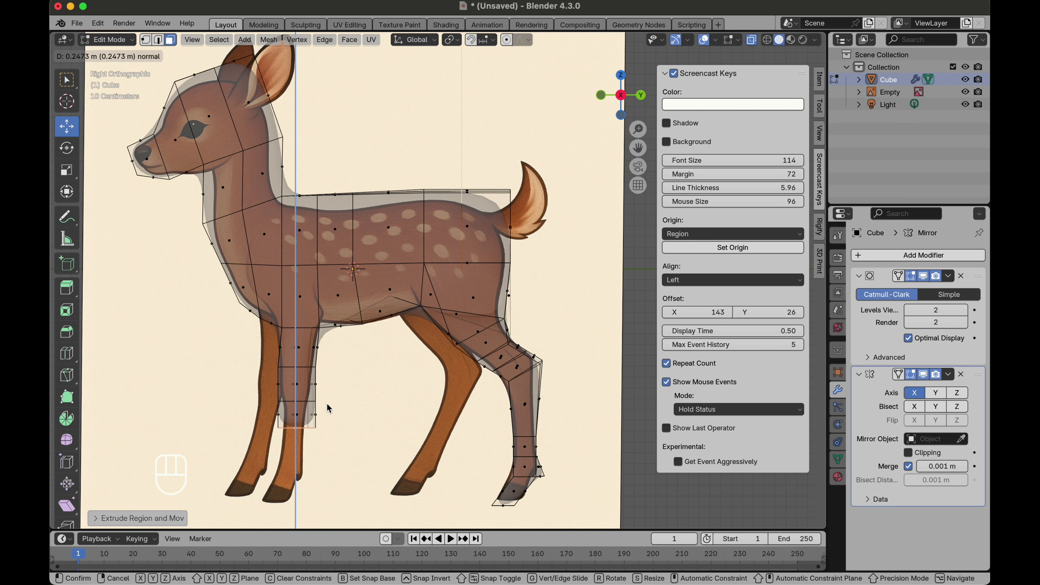
left_click(326, 394)
key("s")
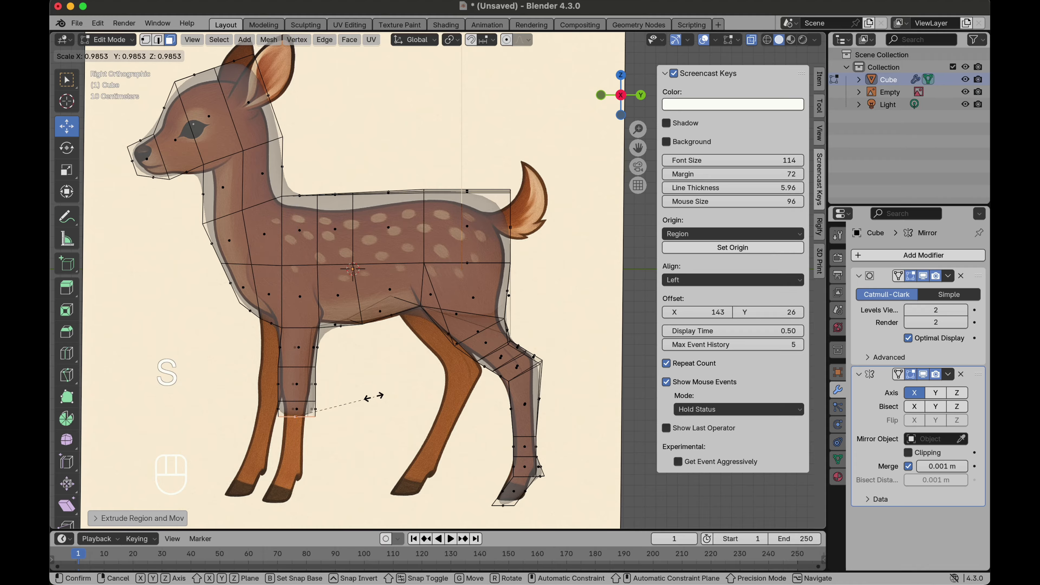
left_click(322, 399)
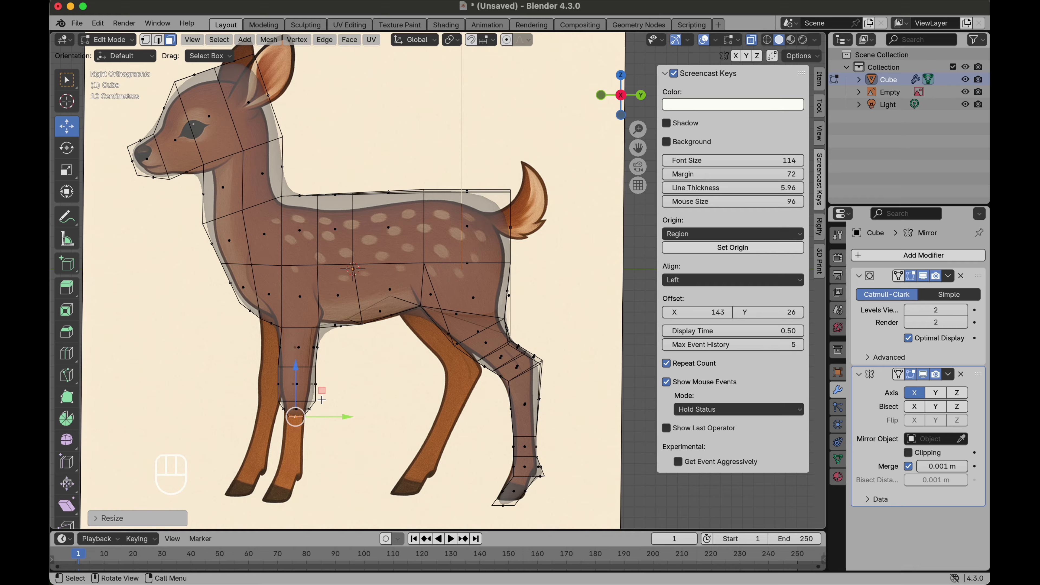
Step: Extrude the front leg down another segment, move it into place and scale it slightly
key("e")
left_click(316, 435)
key("g")
left_click(313, 440)
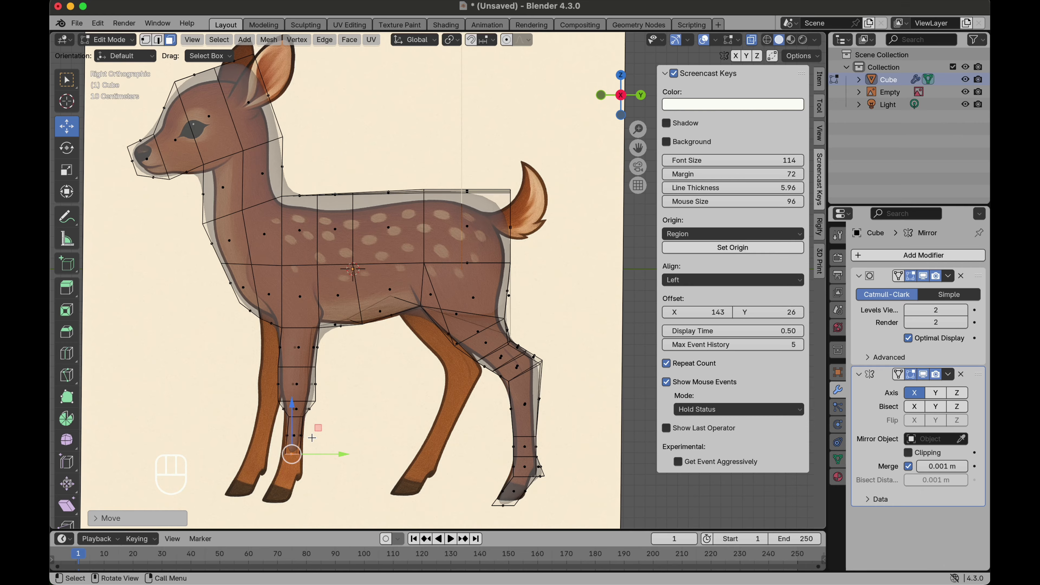
key("s")
left_click(341, 436)
Step: Extrude two more front leg segments down to the hoof and adjust the end's position to match the reference
key("e")
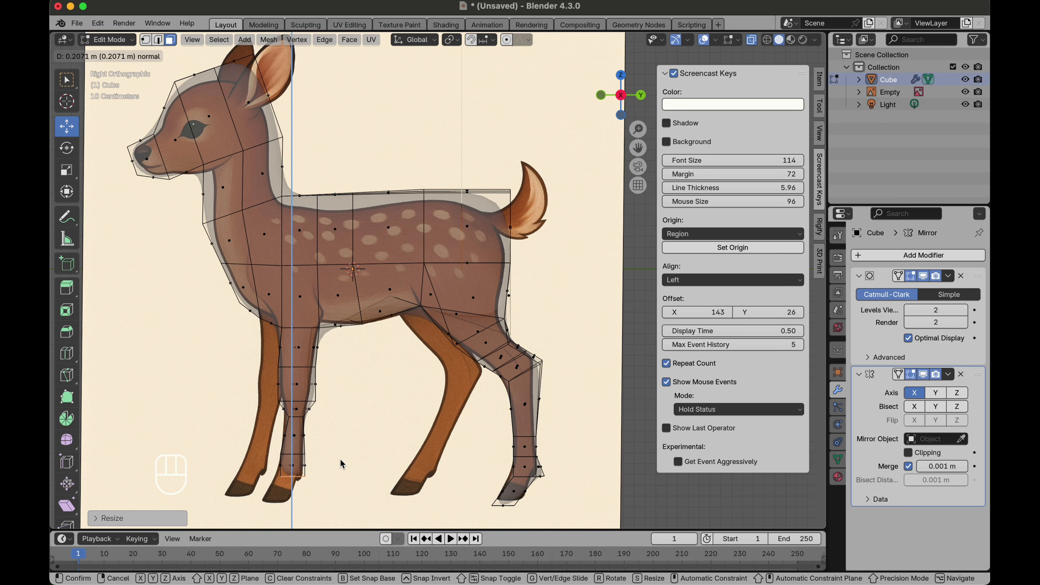
left_click(342, 462)
key("e")
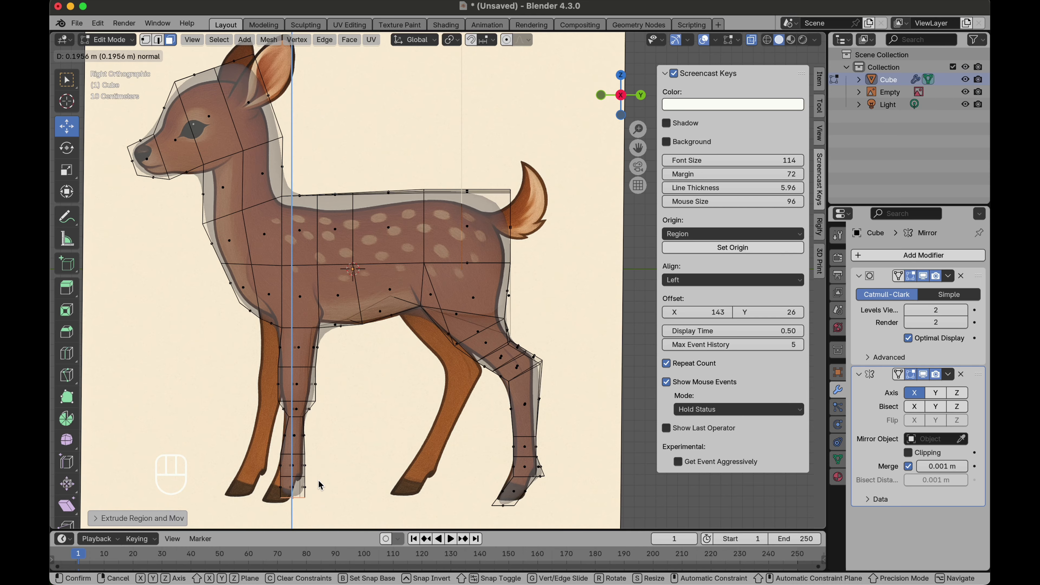
left_click(320, 488)
key("g")
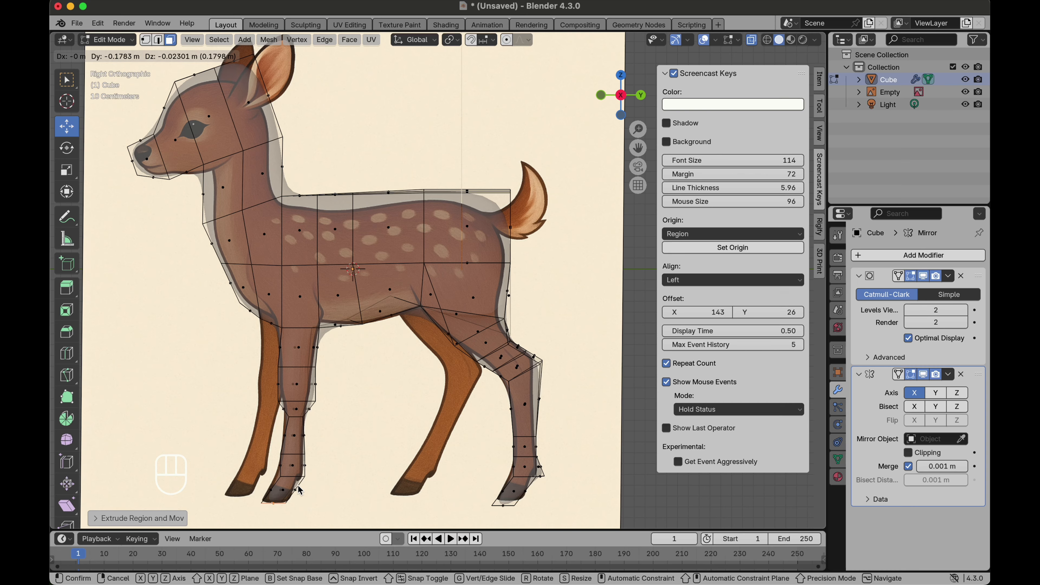
left_click(297, 485)
left_click(293, 481, "alt+shift")
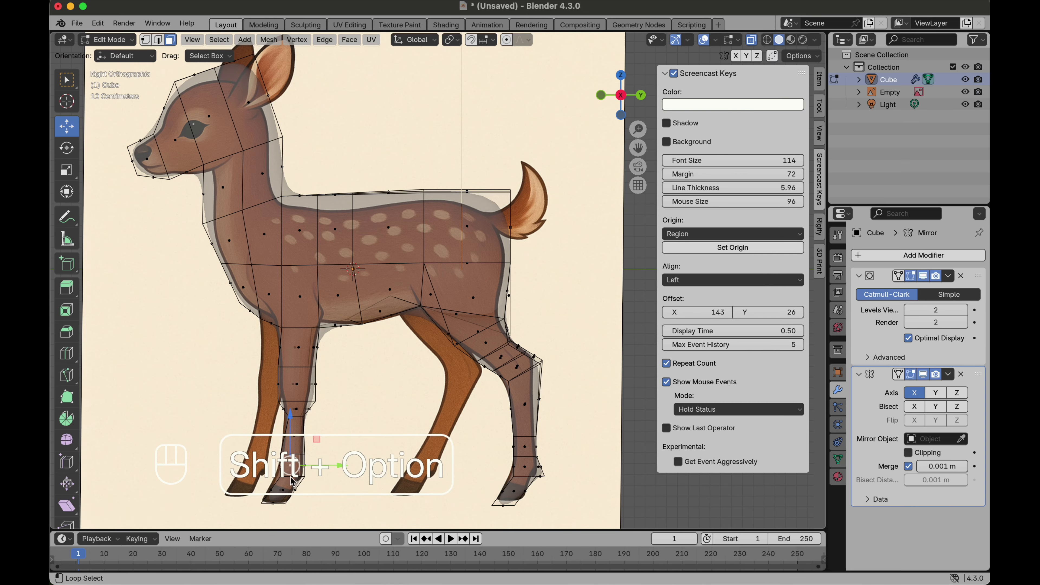
Step: Select the front leg's ankle edge loop, nudge it slightly, and return to face selection
left_click(158, 40)
left_click(290, 477, "alt+shift")
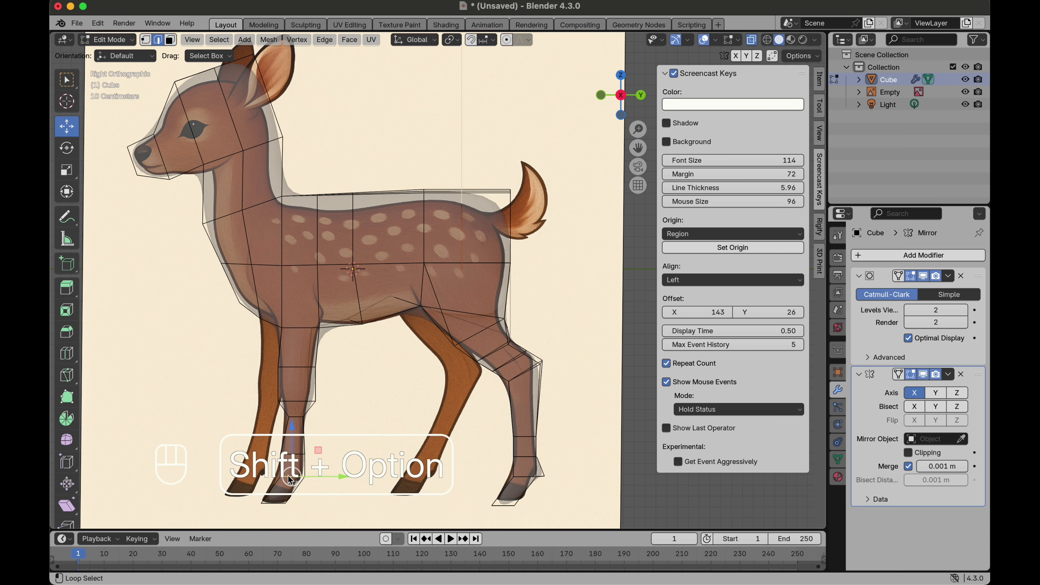
left_click(288, 476, "alt+shift")
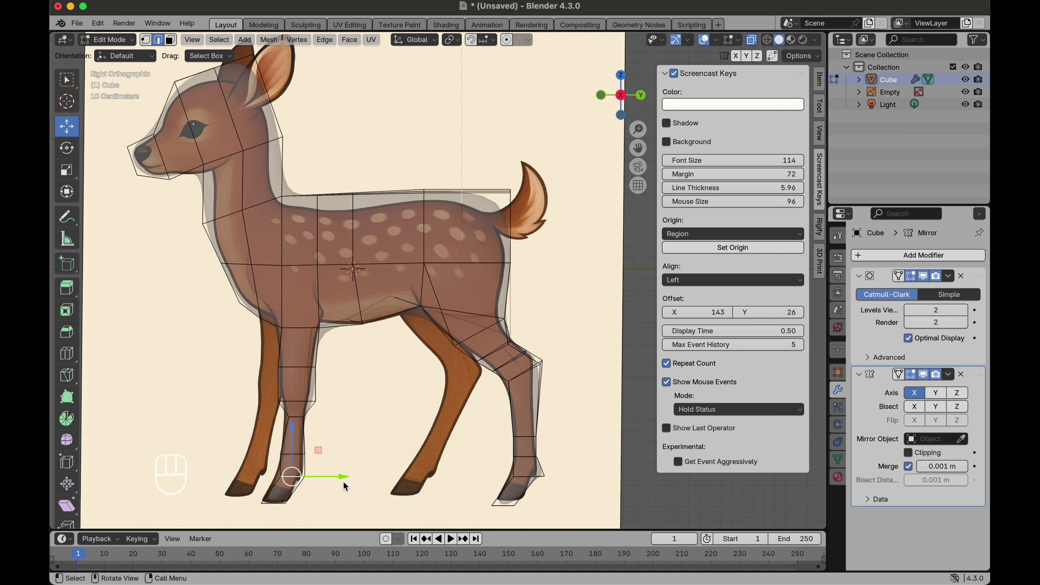
left_click_drag(343, 482, 339, 480)
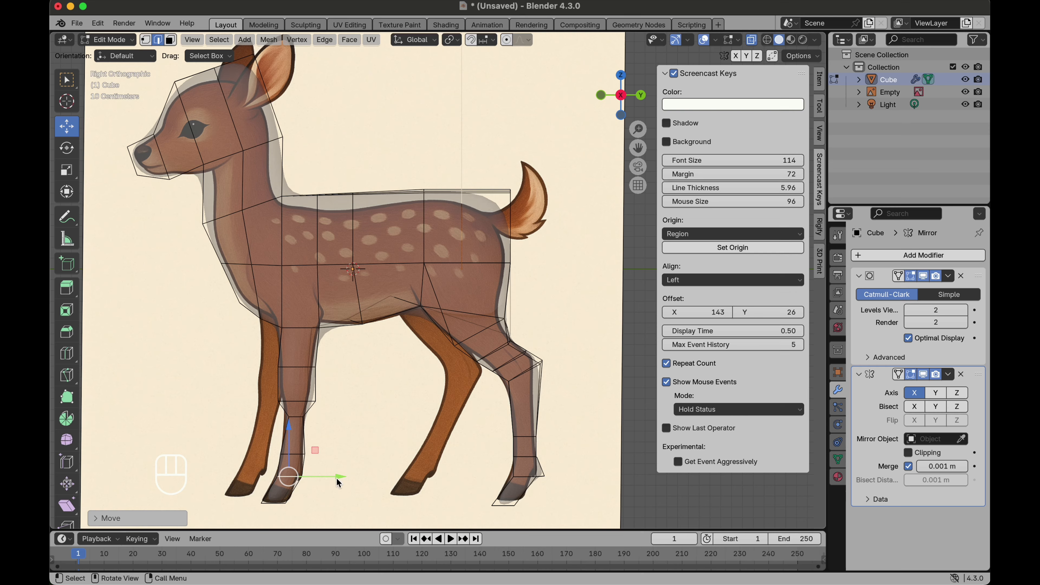
left_click(170, 40)
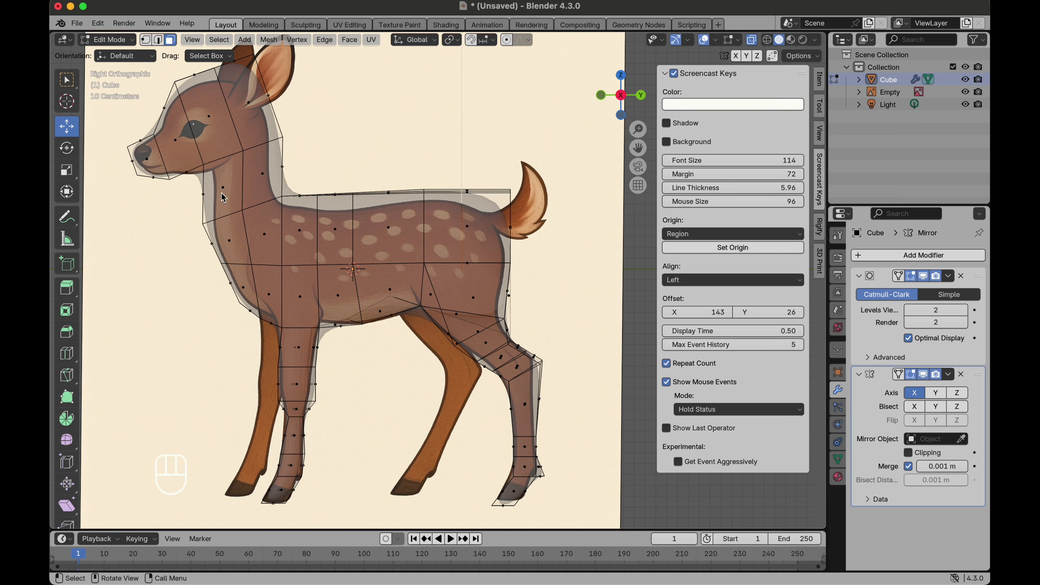
Step: Select the front hoof's bottom face and extrude it
scroll(310, 422, "up", 3)
scroll(310, 422, "right", 5)
left_click(276, 491)
scroll(276, 490, "left", 5)
scroll(276, 491, "right", 5)
left_click(290, 477, "shift")
scroll(290, 476, "left", 5)
key("e")
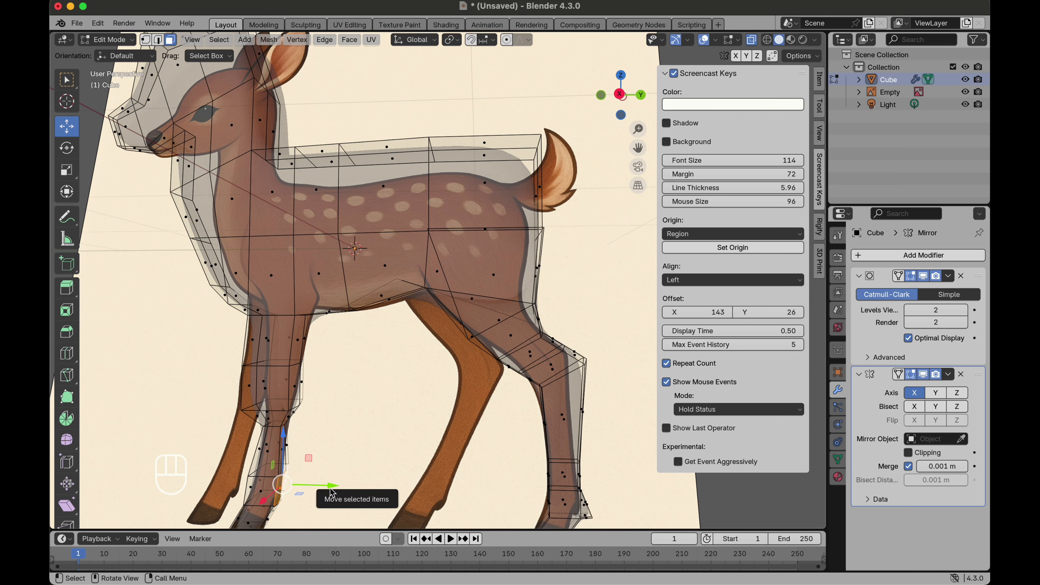
left_click(339, 489)
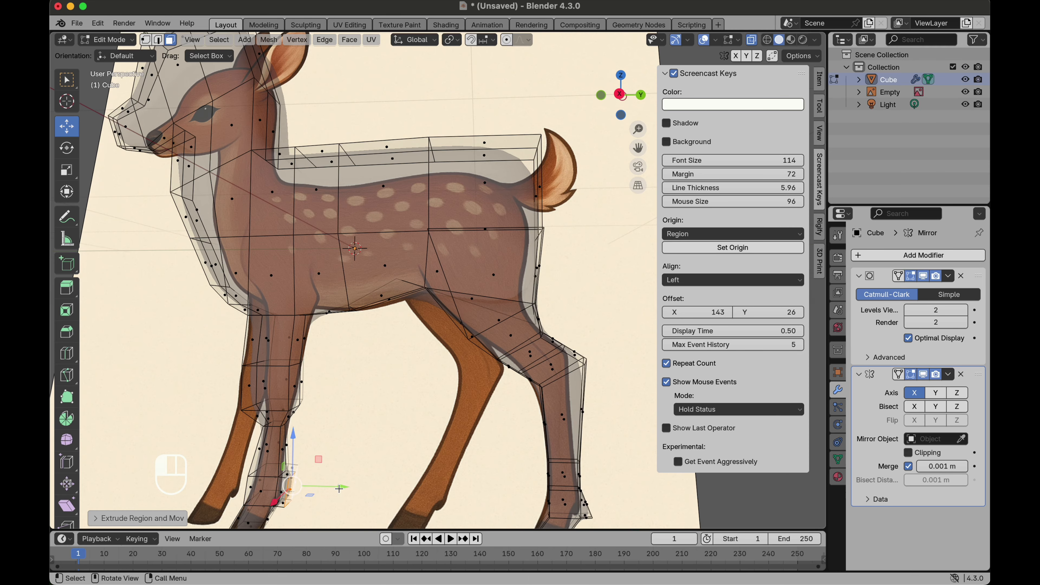
left_click(67, 148)
left_click(621, 94)
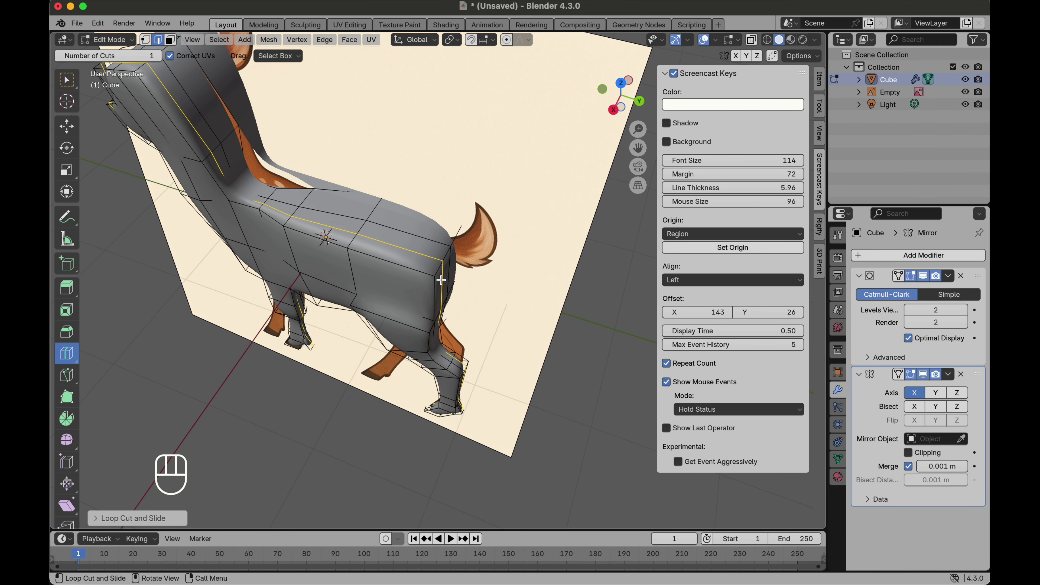
key("super+z")
left_click(434, 289)
mouse_move(434, 288)
middle_mouse_down()
mouse_move(462, 246)
mouse_move(426, 290)
middle_mouse_up()
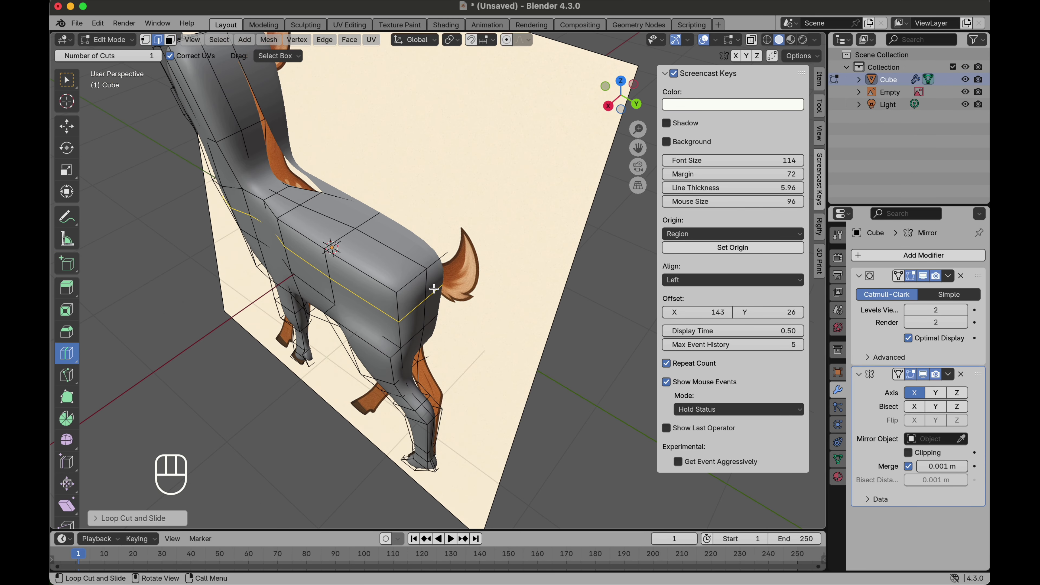
Step: Select the rump face where the tail attaches and move it slightly down in the side view
left_click(67, 124)
left_click(426, 290)
scroll(427, 290, "right", 10)
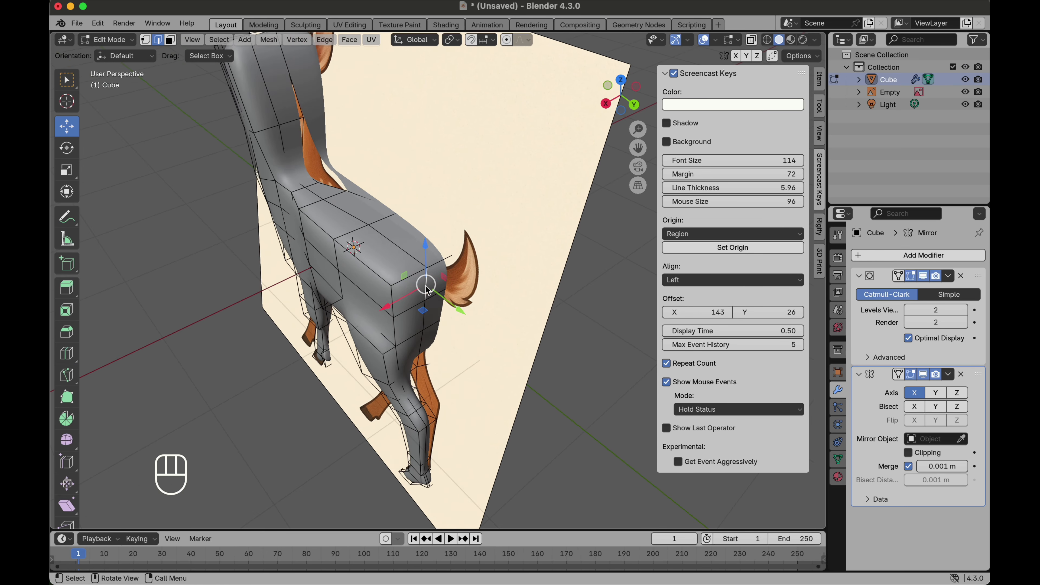
scroll(426, 285, "left", 1)
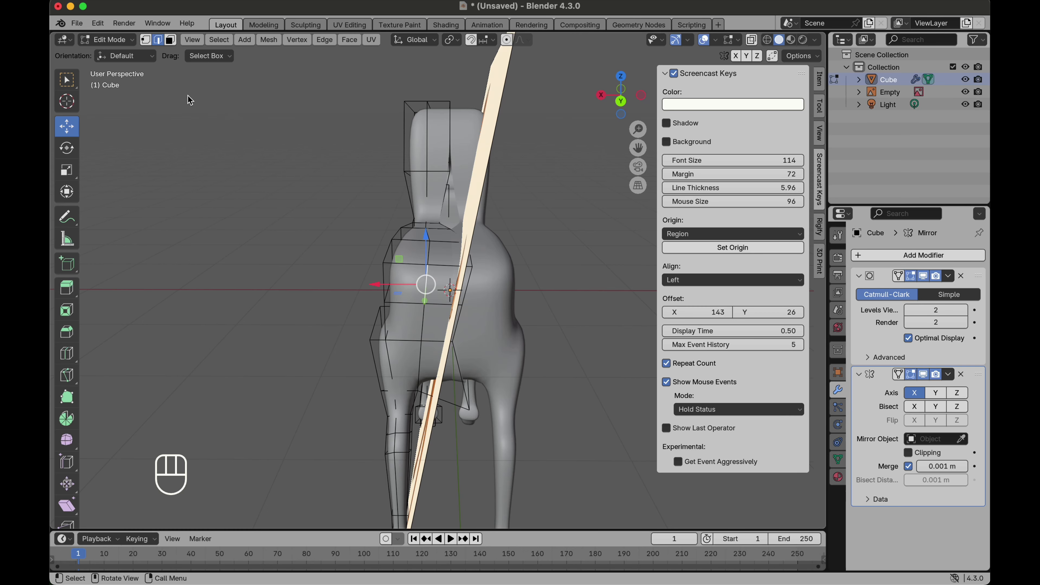
left_click(171, 41)
left_click(444, 287)
scroll(445, 288, "left", 10)
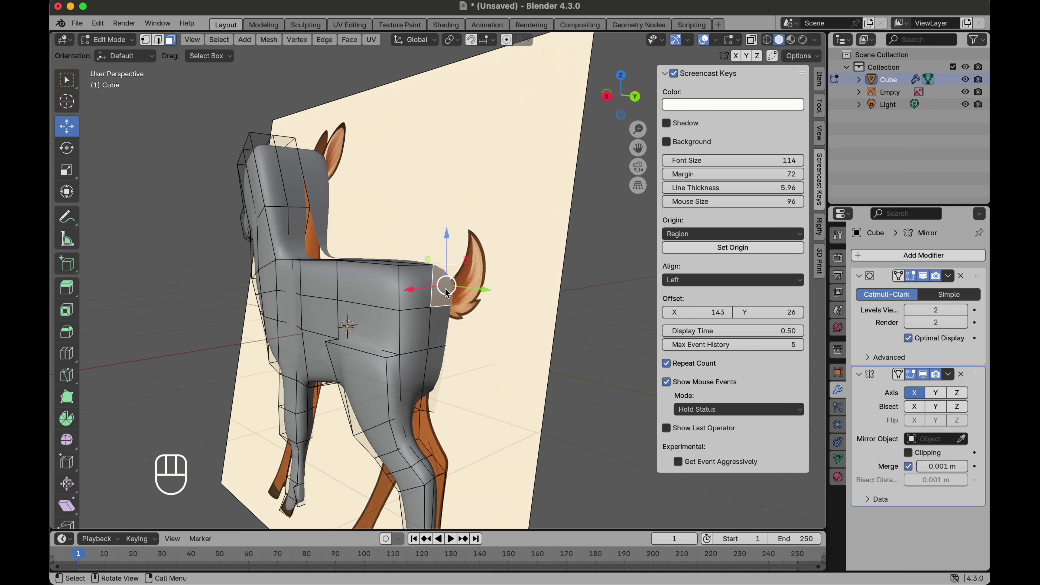
left_click(613, 96)
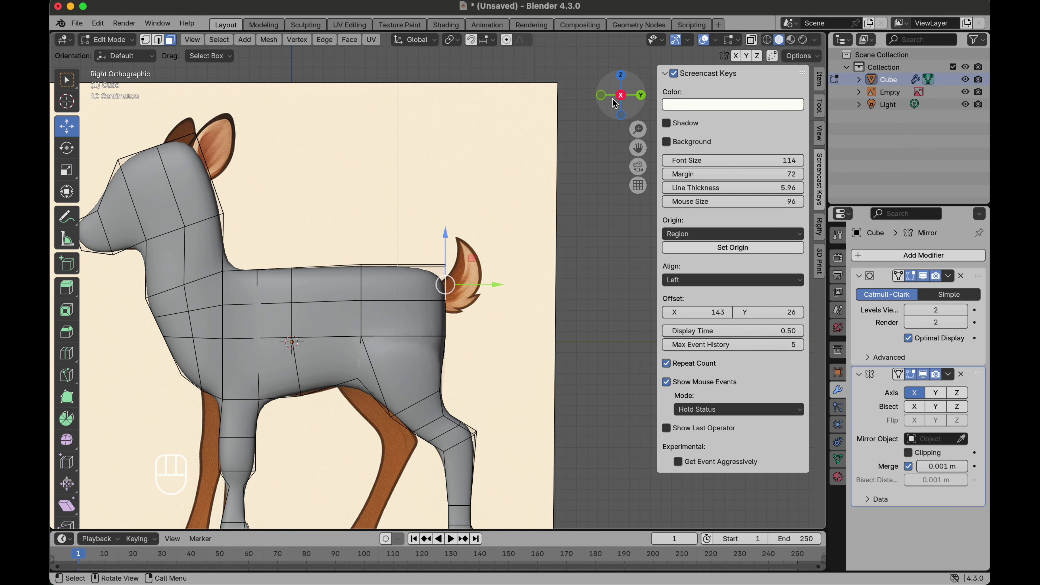
scroll(426, 196, "down", 1)
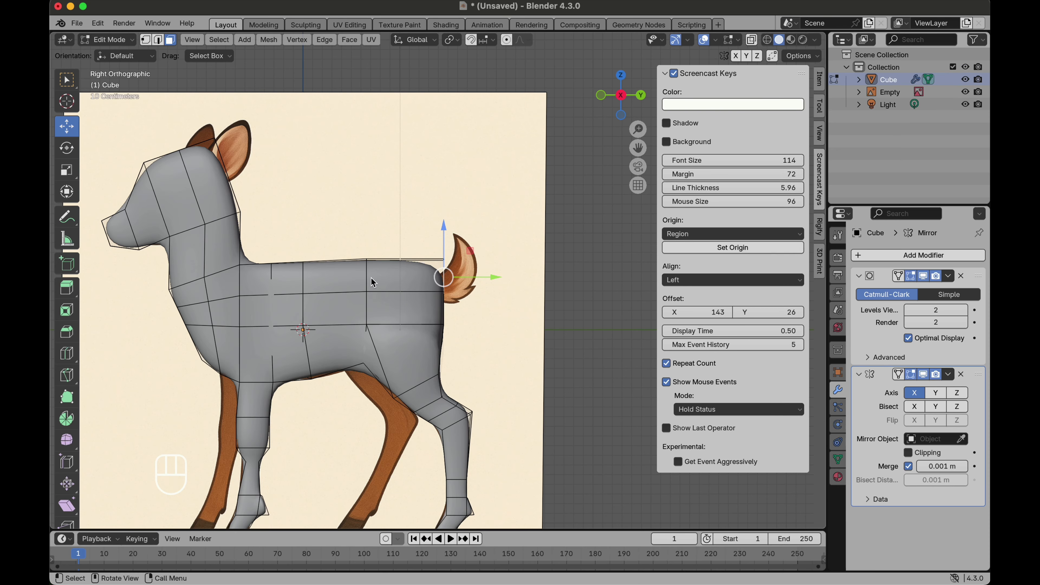
key("g")
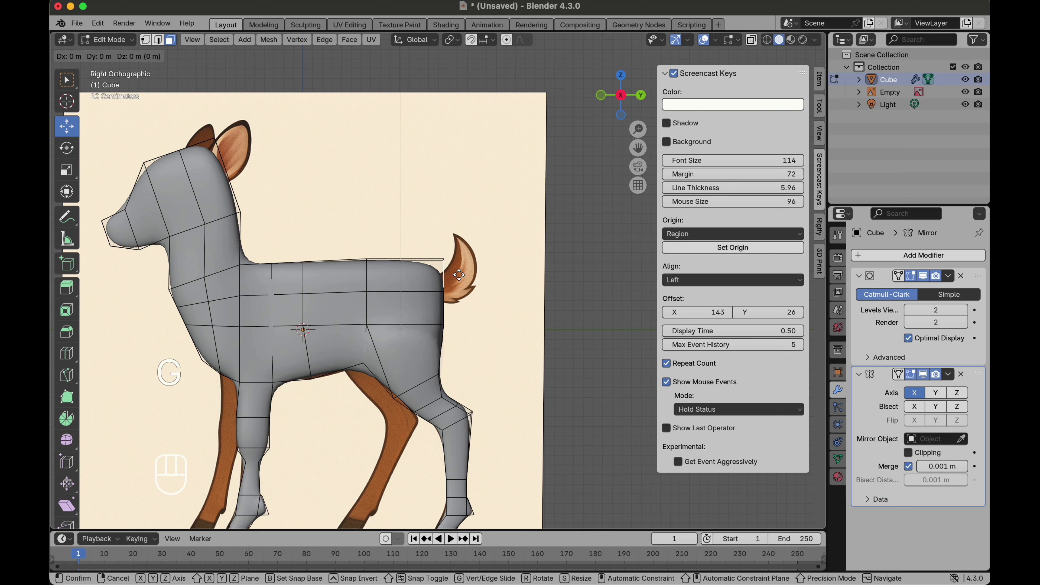
left_click(455, 288)
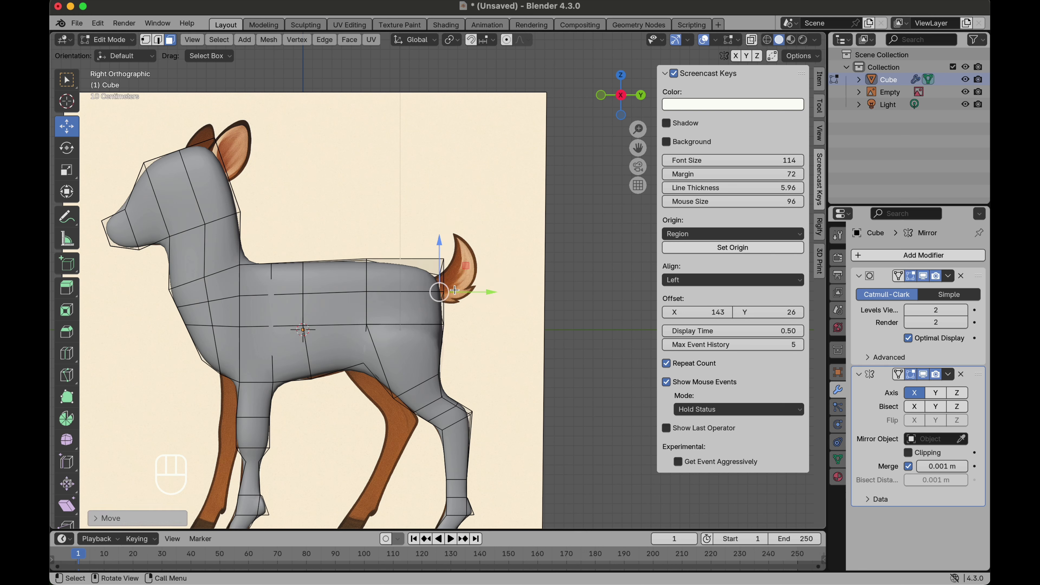
Step: Extrude the tail out from the rump face, rotate it upward, and reposition and scale it
key("e")
left_click(476, 279)
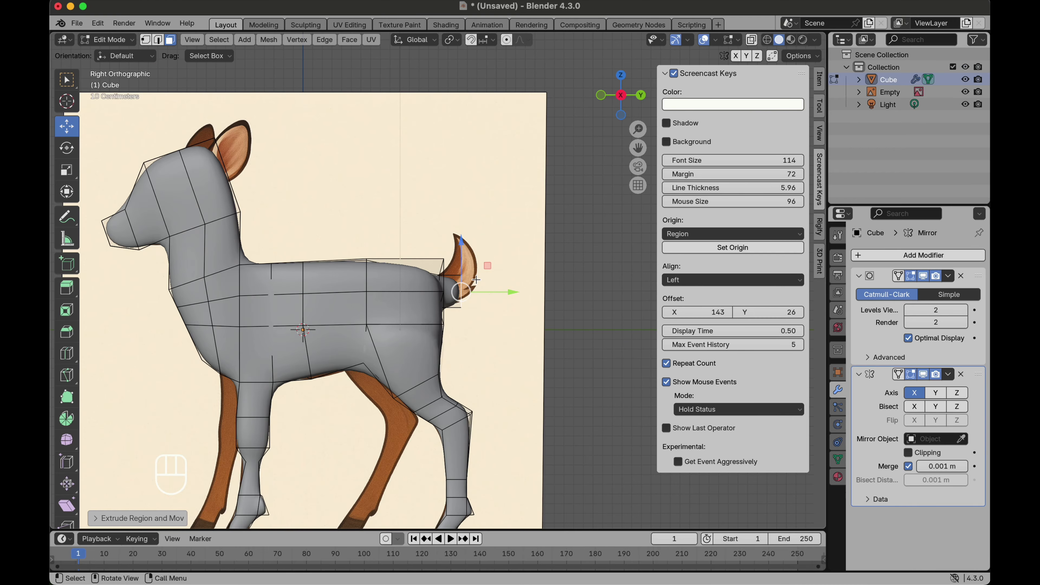
left_click(67, 148)
left_click_drag(497, 262, 471, 237)
key("g")
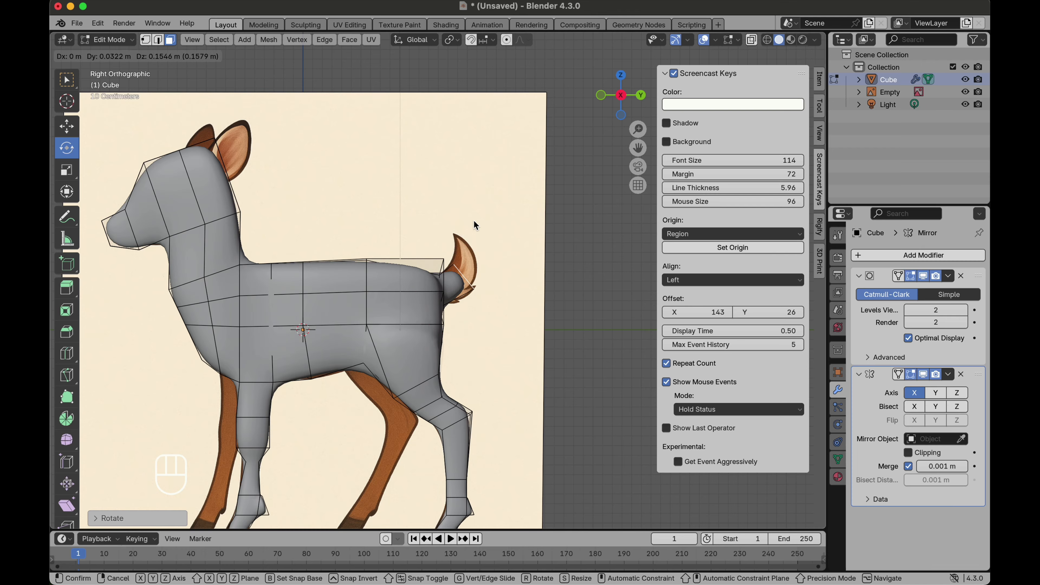
left_click(470, 220)
key("s")
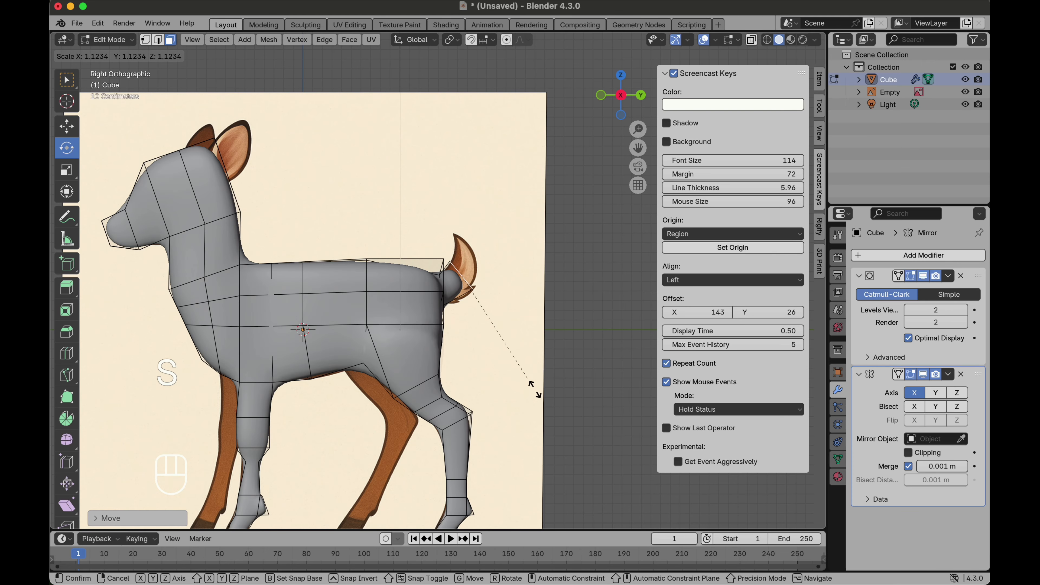
left_click(578, 435)
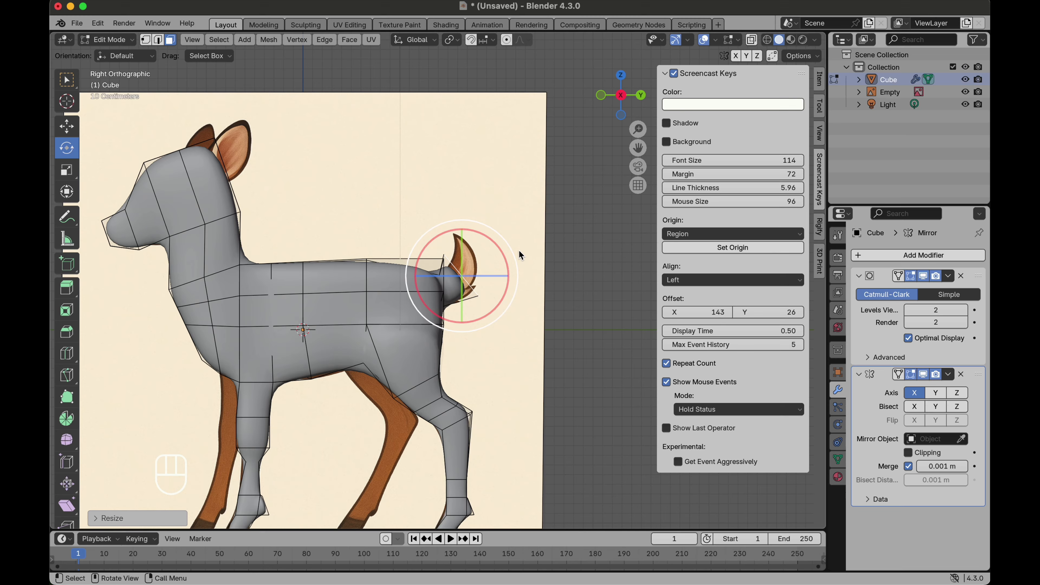
Step: Extrude a second tail segment, scale it, move and rotate it upward, then enlarge it
key("e")
left_click(524, 225)
key("s")
left_click(494, 279)
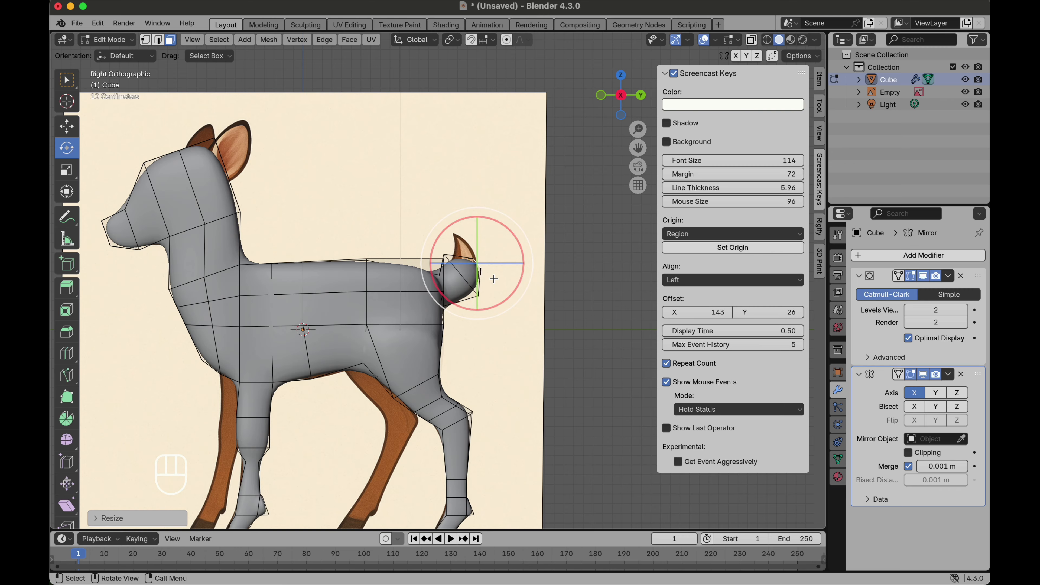
key("g")
left_click(486, 266)
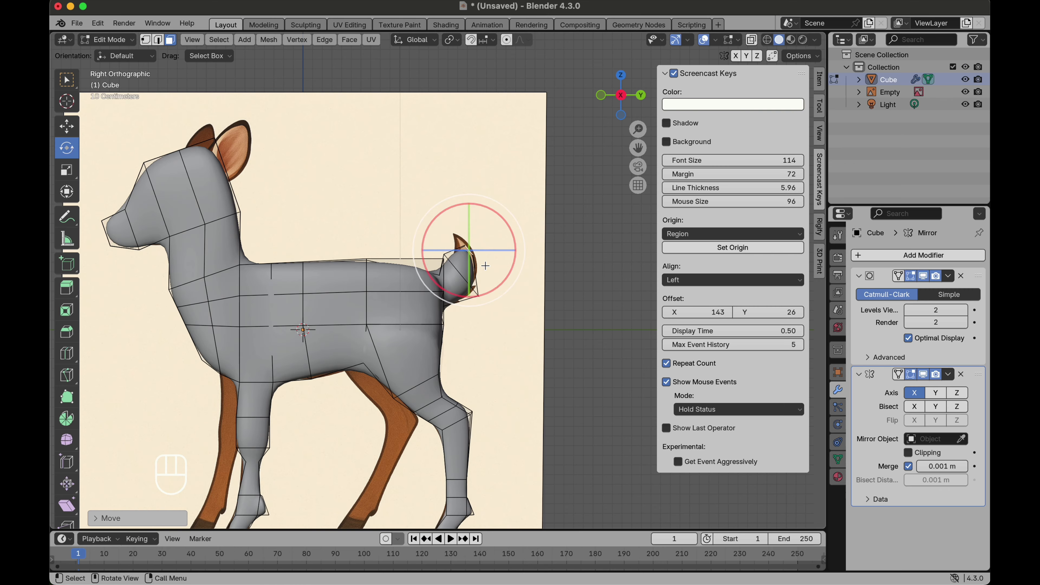
left_click_drag(503, 282, 503, 231)
key("s")
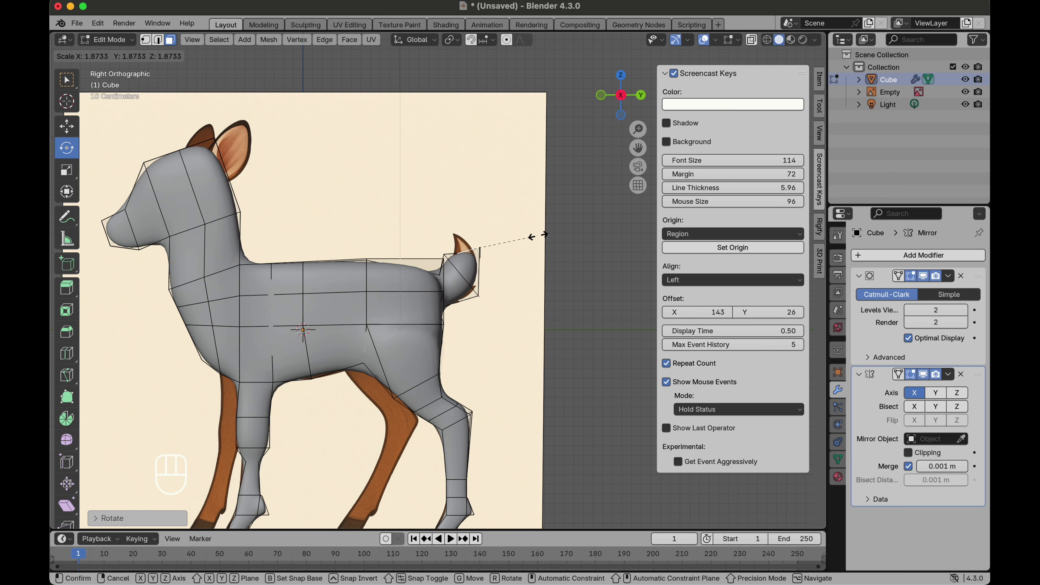
left_click(535, 238)
Step: Extrude the tail tip upward, move it into place and scale it down
key("e")
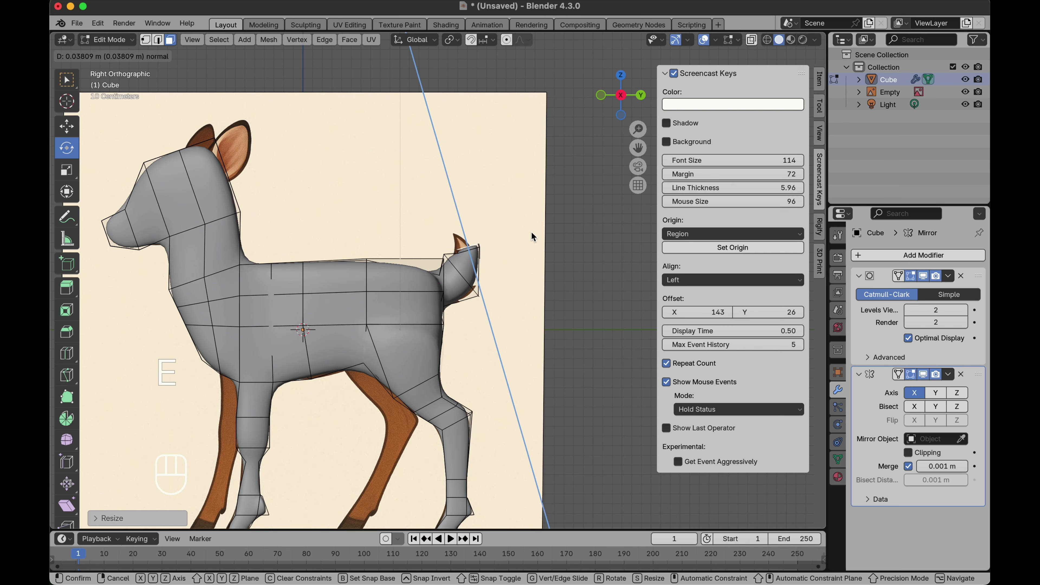
left_click(519, 223)
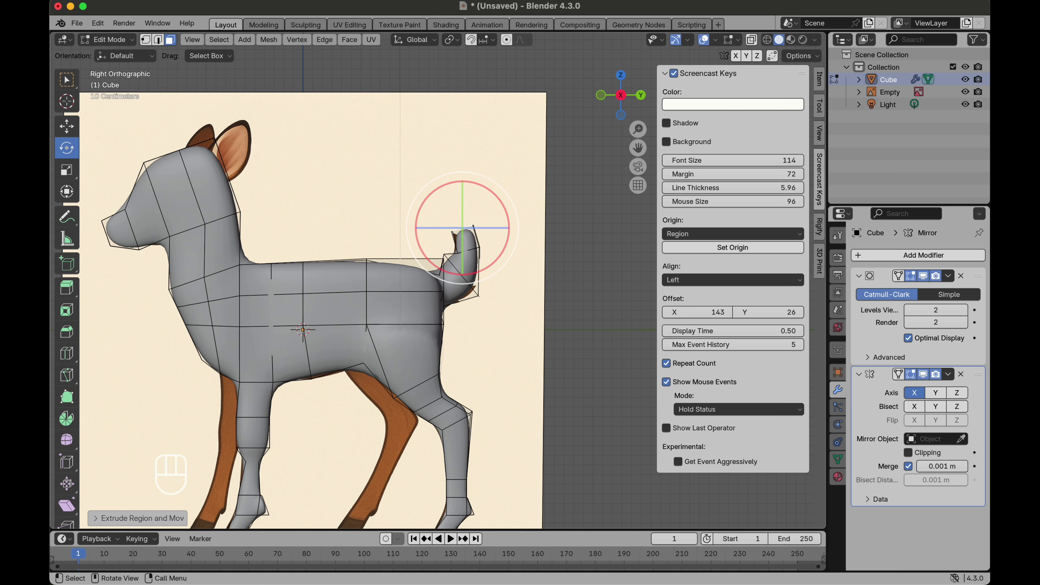
key("g")
left_click(509, 221)
key("s")
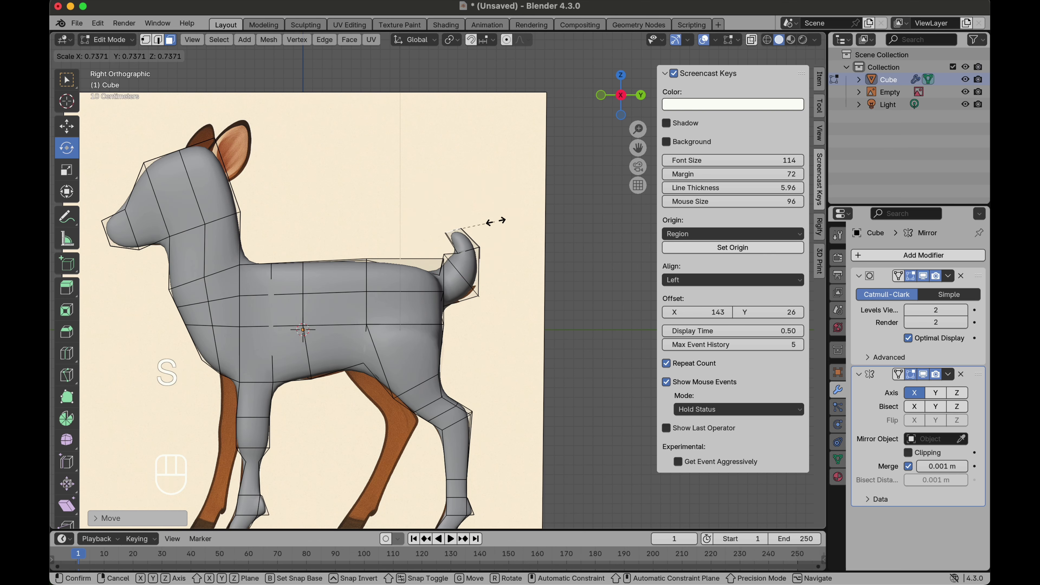
left_click(470, 231)
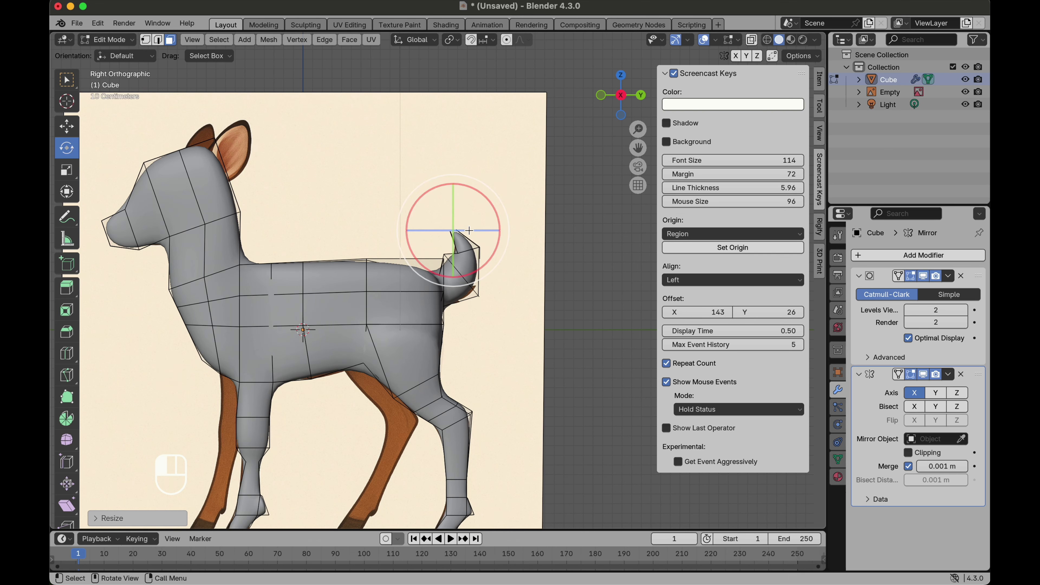
Step: Orbit and zoom around the model to inspect the tail and overall body shape
scroll(469, 238, "down", 2)
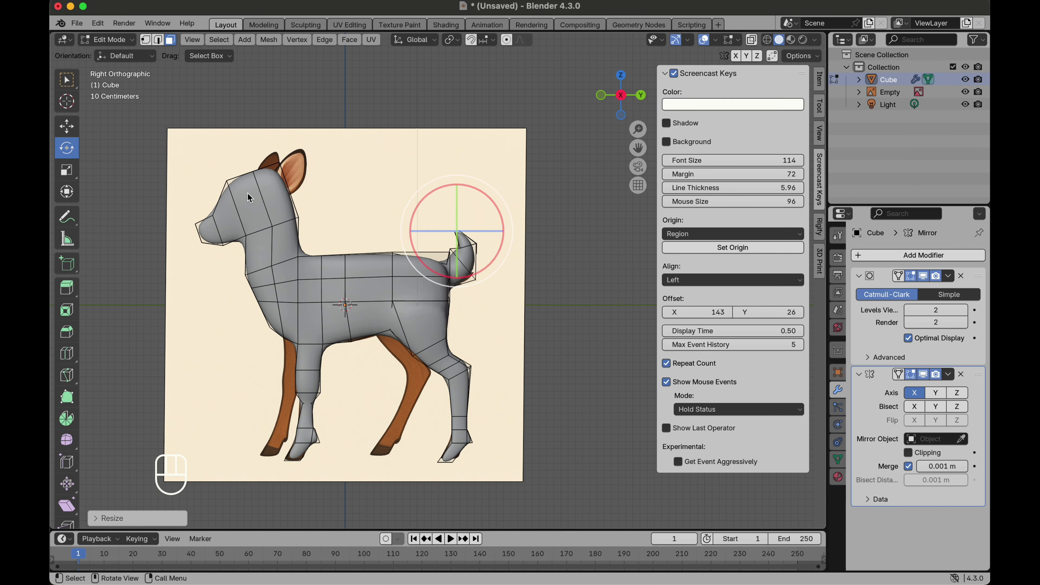
scroll(247, 193, "up", 4)
scroll(317, 173, "up", 3)
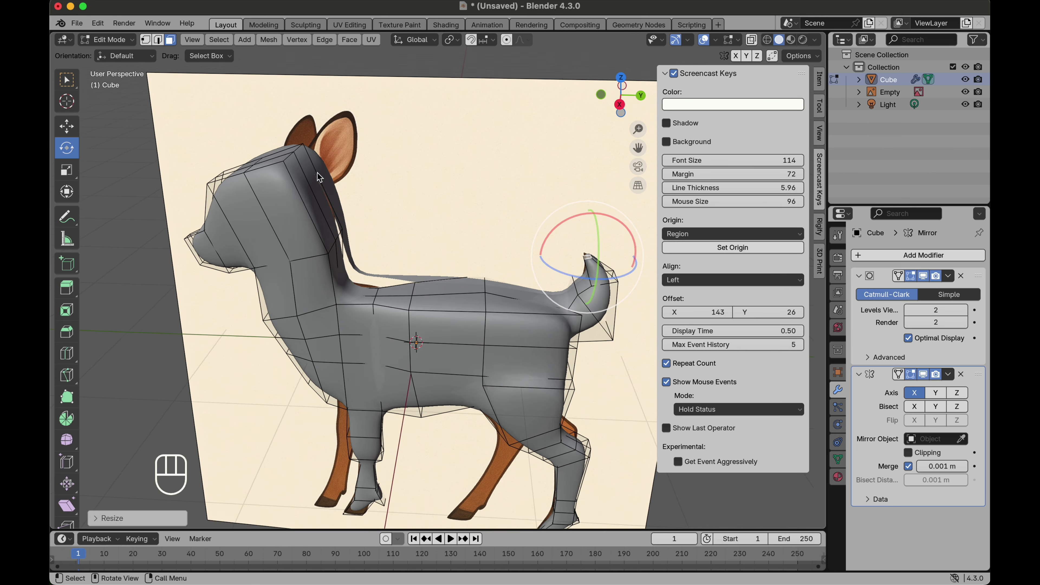
scroll(317, 173, "up", 5)
scroll(317, 172, "down", 5)
scroll(317, 173, "down", 3)
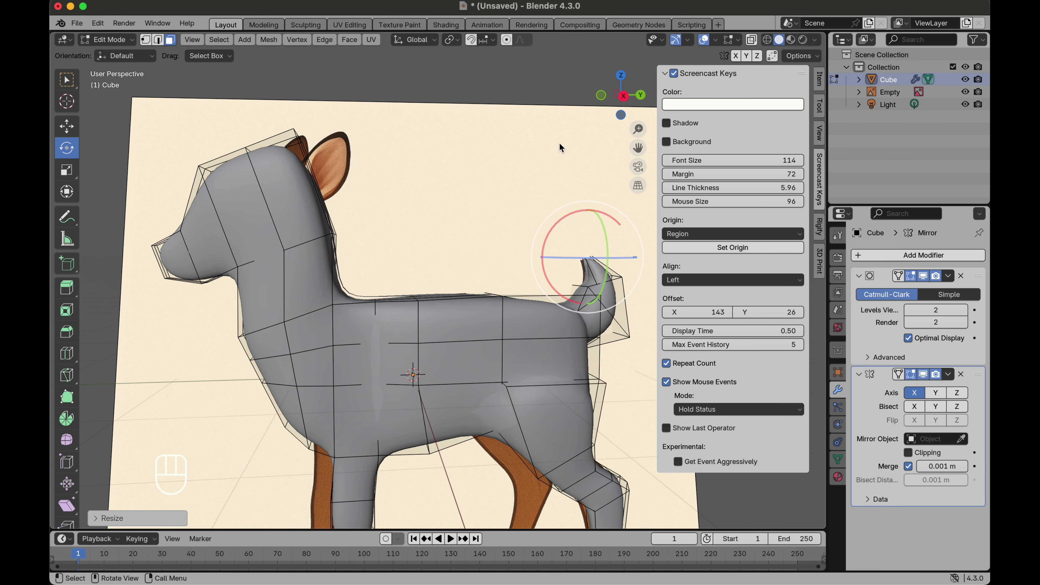
left_click(623, 97)
scroll(309, 196, "down", 2)
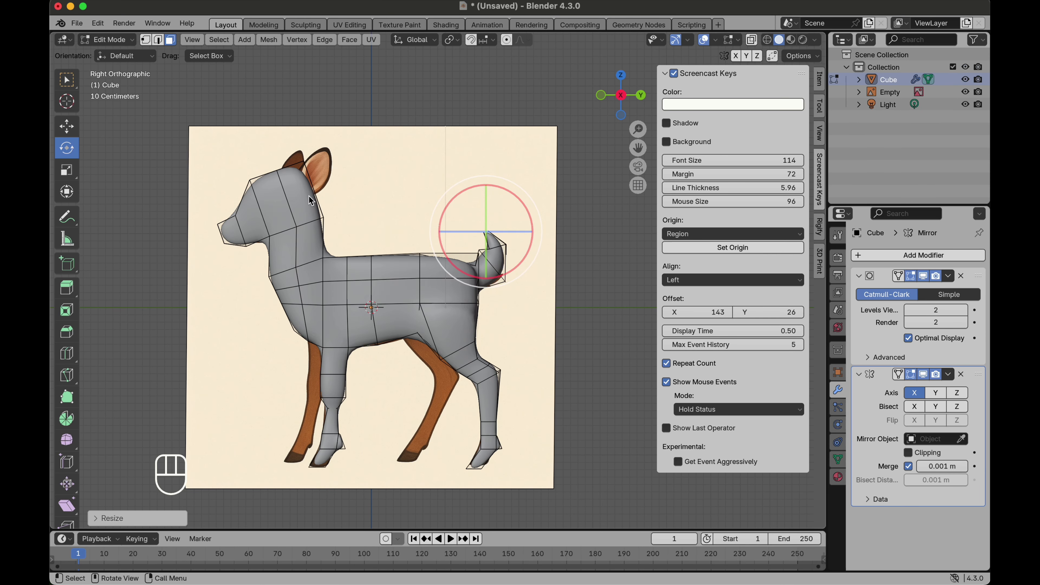
Step: Add a loop cut across the head and nudge a head vertex slightly downward
left_click(71, 355)
left_click(329, 191)
scroll(324, 189, "up", 5)
left_click(68, 130)
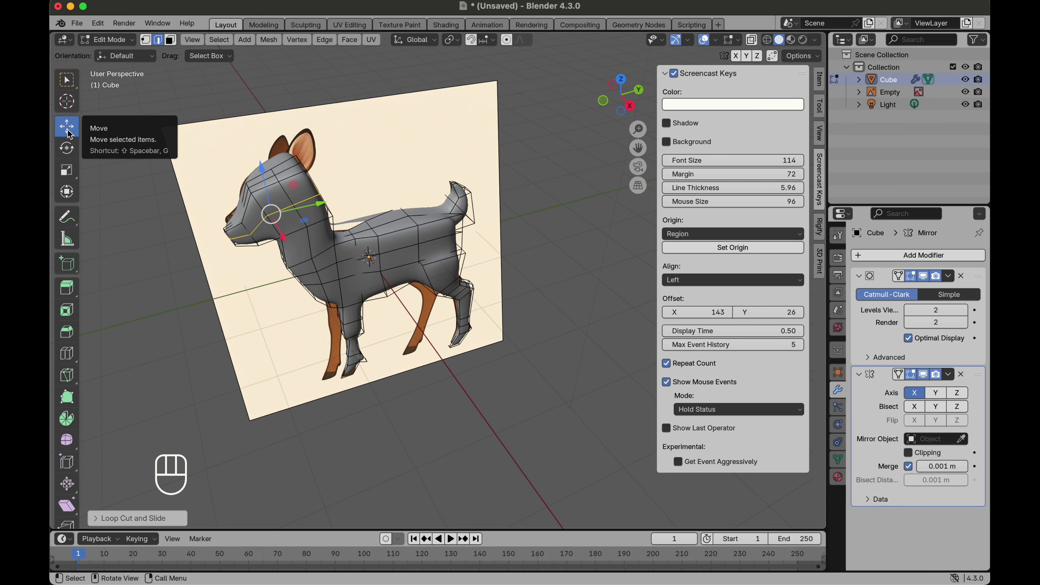
left_click_drag(284, 240, 283, 248)
key("super+z")
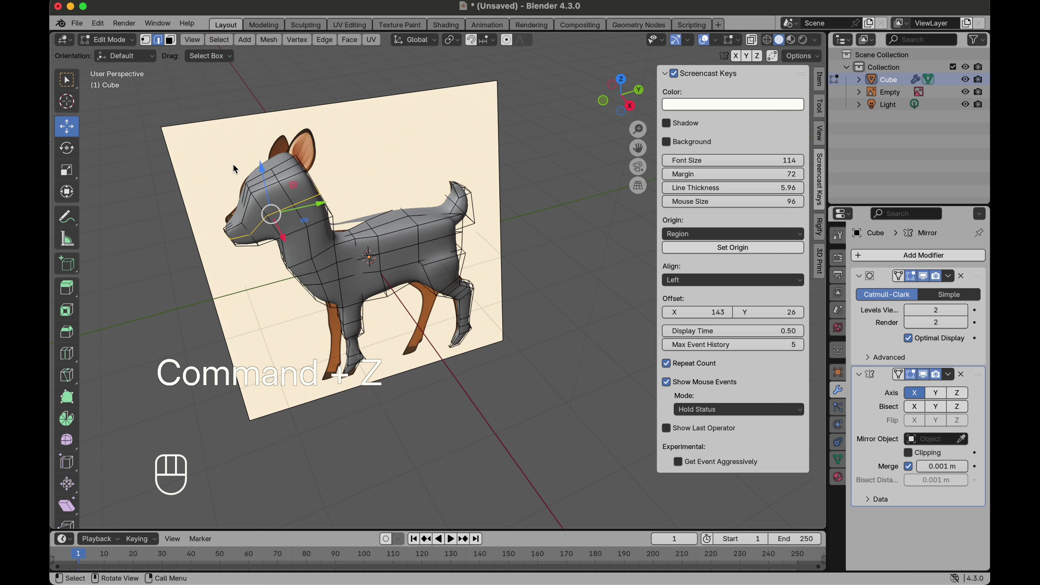
left_click(289, 209)
scroll(289, 209, "up", 5)
left_click_drag(302, 242, 305, 249)
scroll(305, 248, "down", 5)
scroll(305, 248, "right", 5)
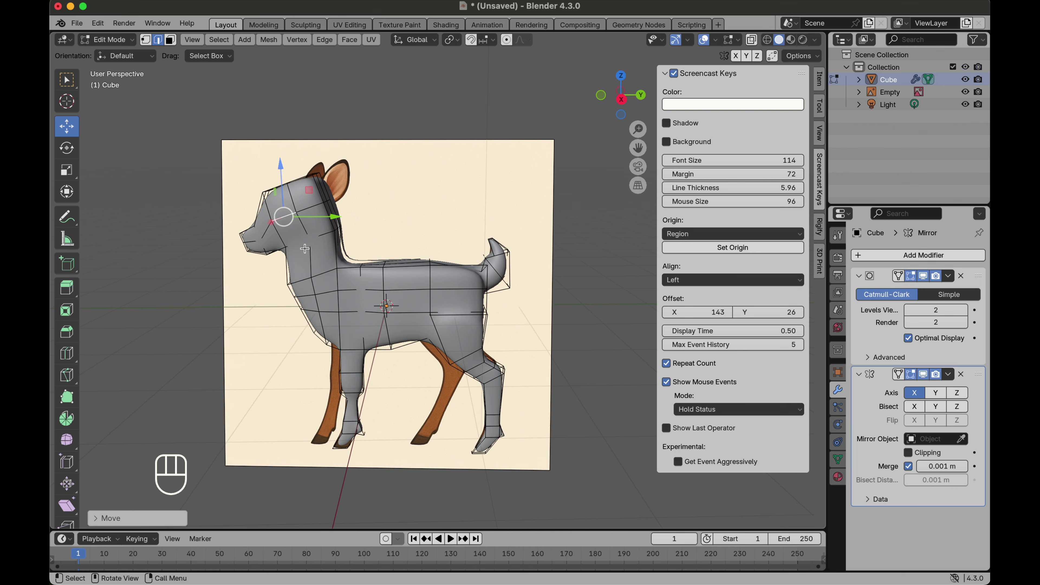
scroll(305, 249, "left", 8)
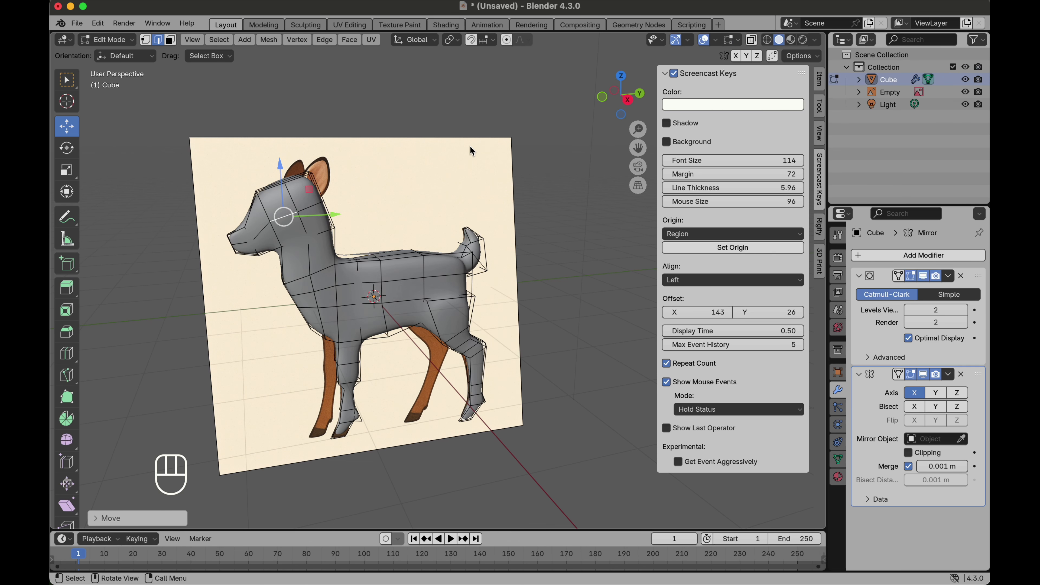
Step: In side view with X-ray, switch to face selection, inset a face on top of the head and move it slightly
left_click(627, 100)
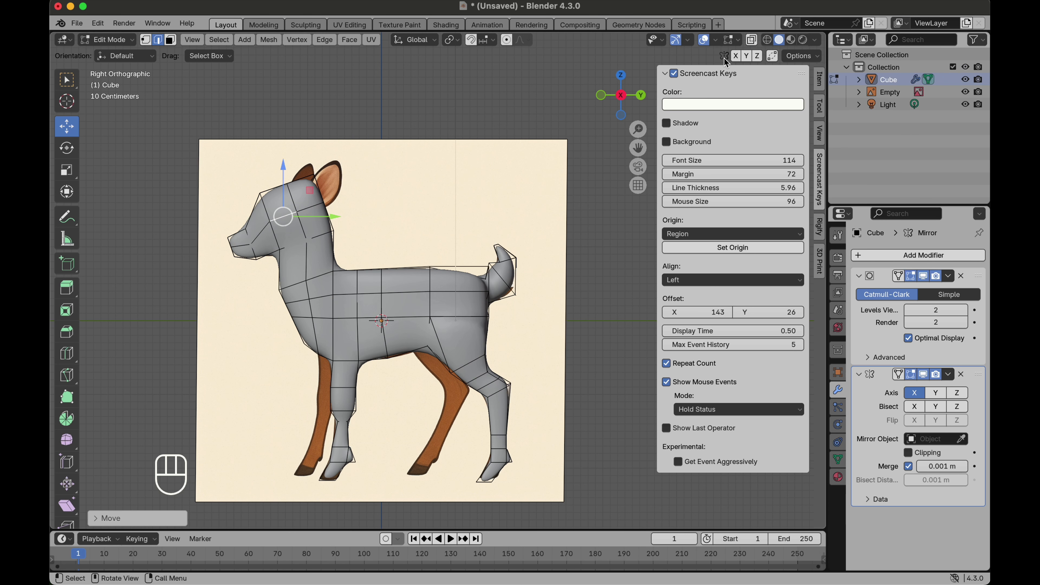
left_click(755, 42)
left_click(754, 41)
scroll(287, 185, "up", 3)
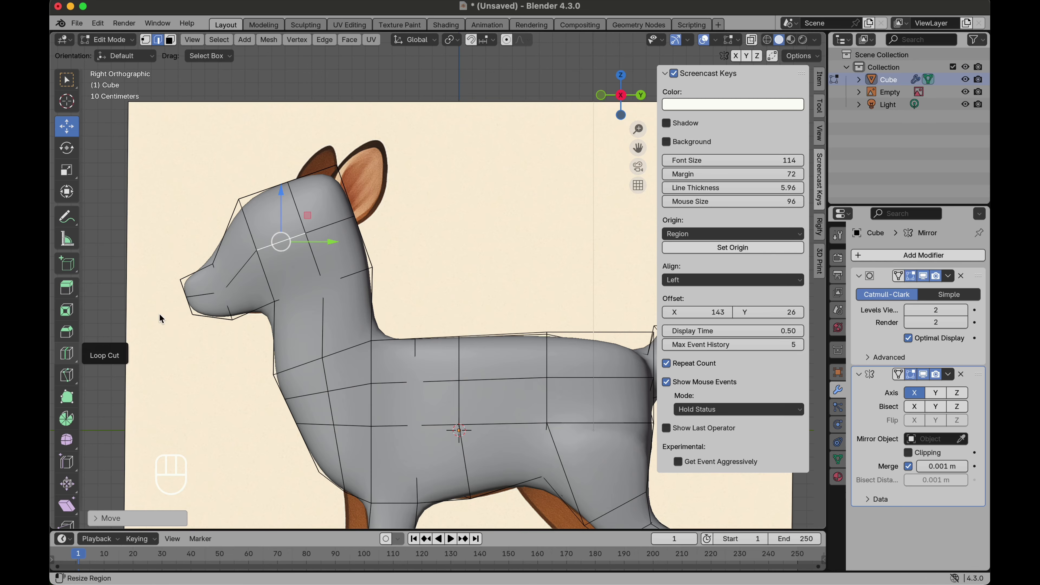
left_click(171, 41)
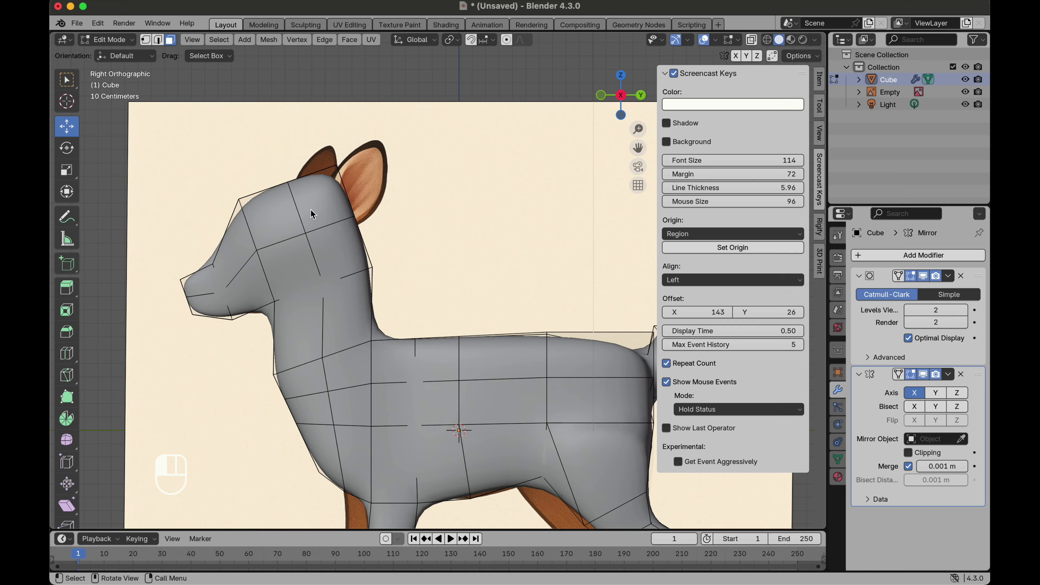
key("i")
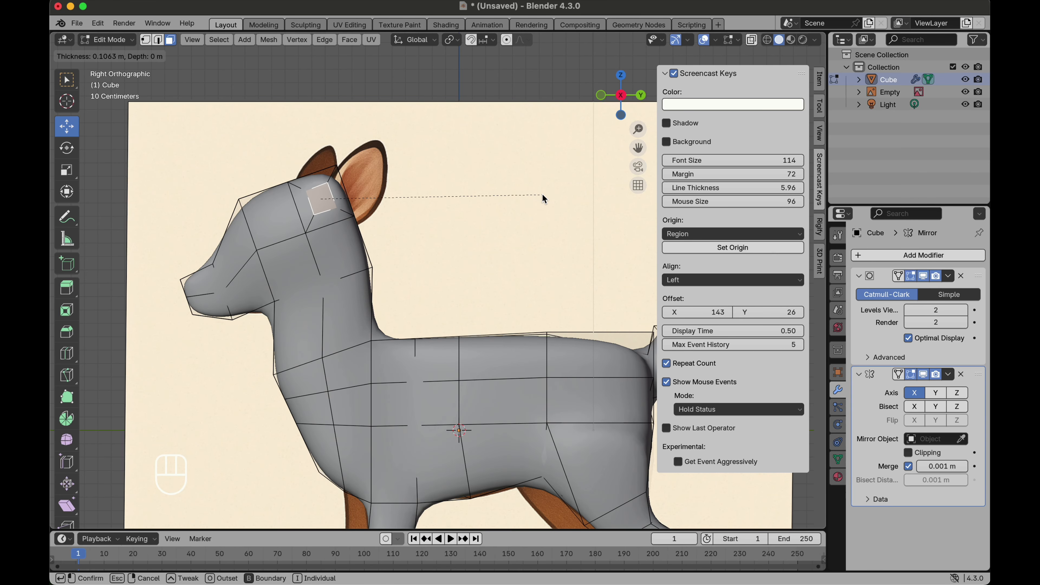
left_click(543, 196)
key("g")
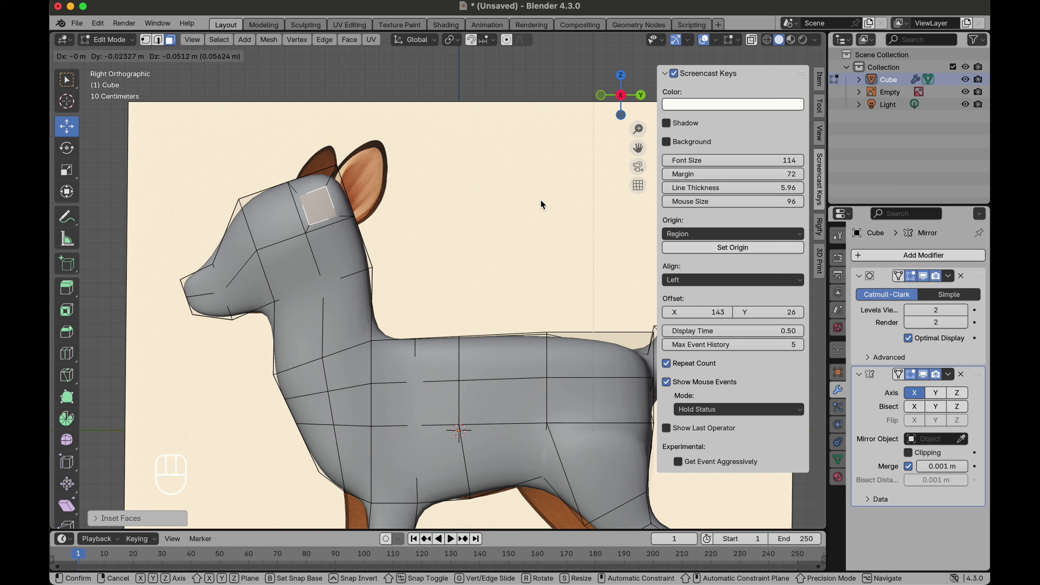
left_click(541, 200)
Step: Extrude the ear out from the inset face, move it into place and scale it up
scroll(401, 238, "left", 10)
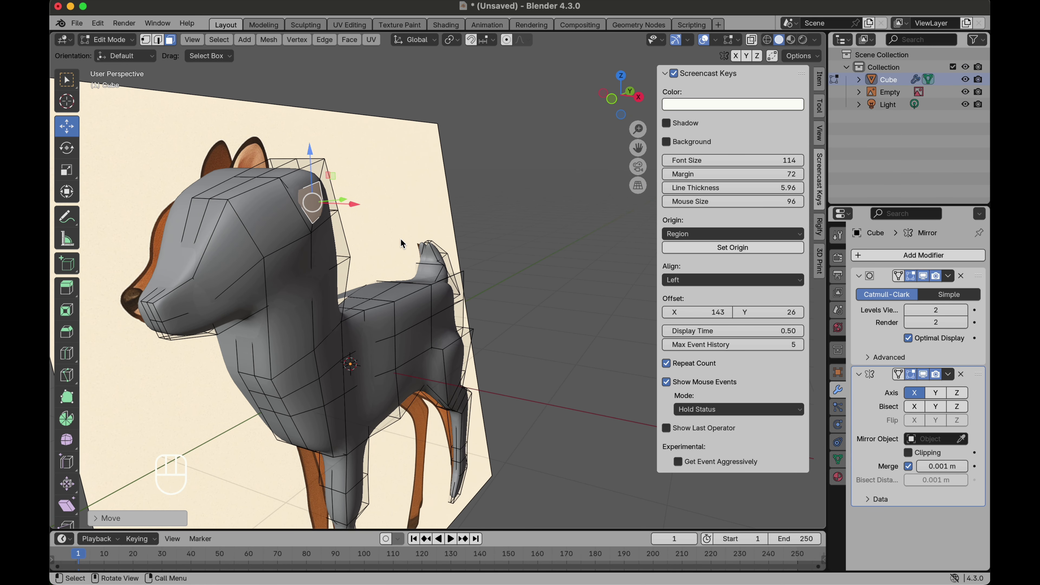
key("e")
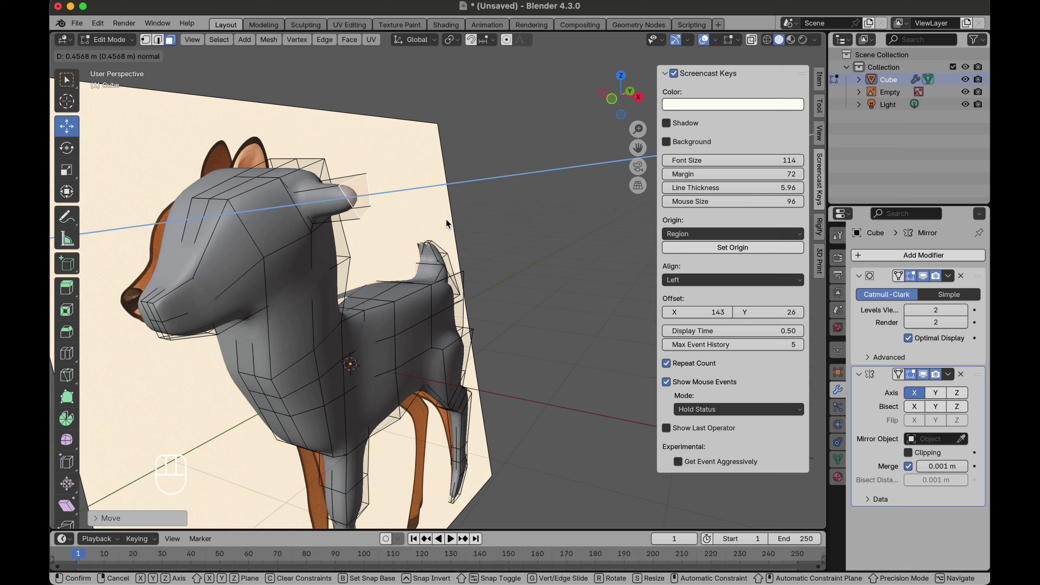
left_click(446, 219)
scroll(445, 220, "left", 10)
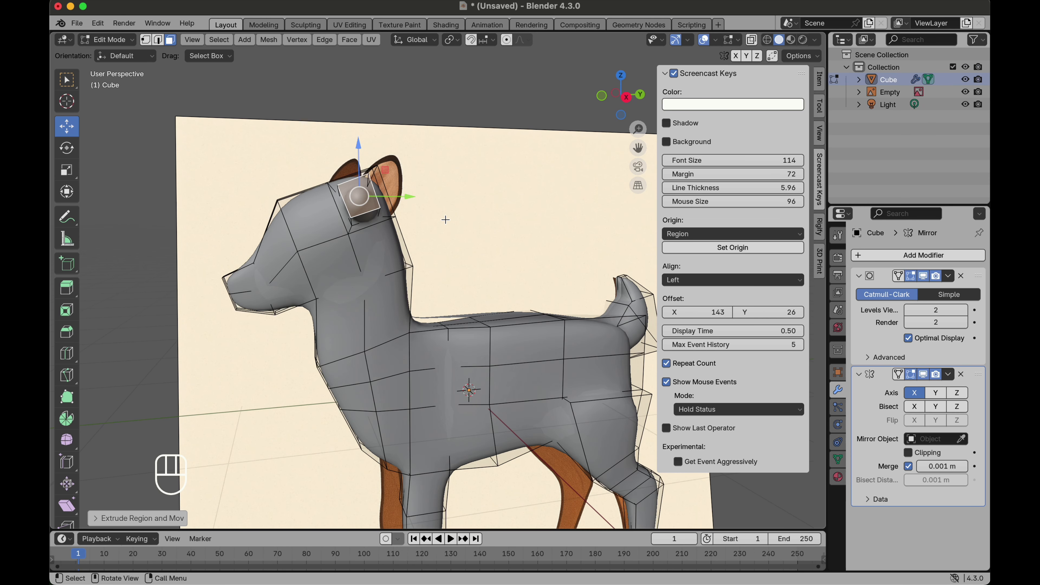
key("g")
left_click(472, 173)
key("s")
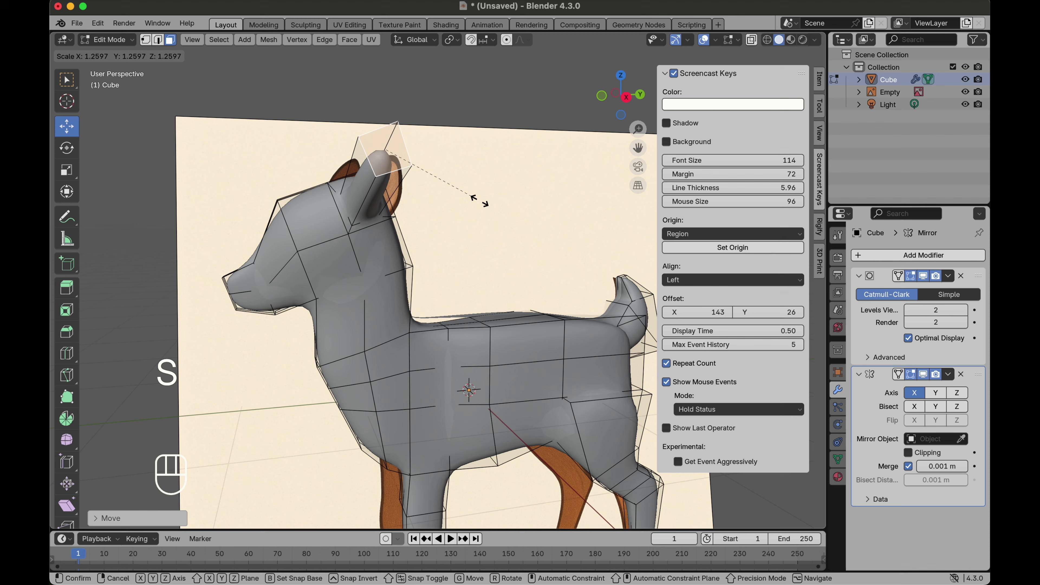
left_click(515, 215)
Step: Flatten the ear's top face by scaling it to zero along X
scroll(516, 215, "right", 10)
scroll(515, 215, "right", 2)
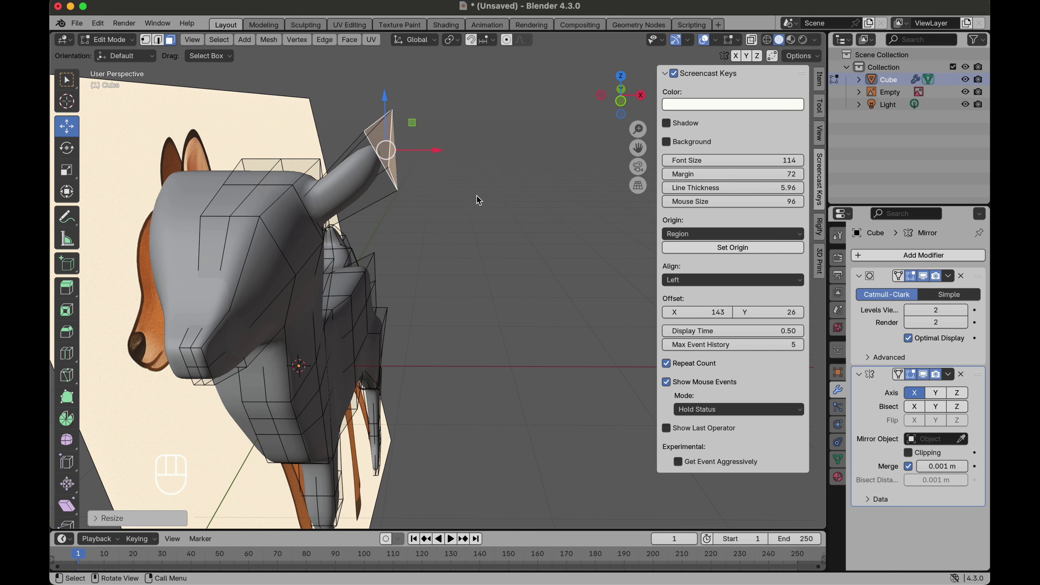
key("s")
key("x")
key("0")
left_click(464, 167)
scroll(396, 189, "right", 8)
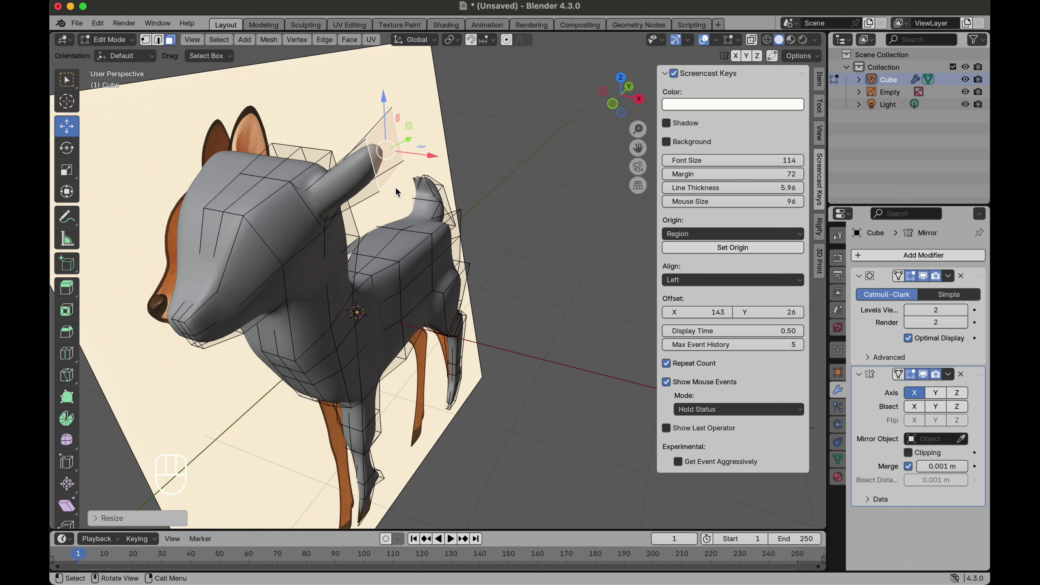
Step: Move the ear's tip and rotate it to tilt the ear outward
left_click(69, 150)
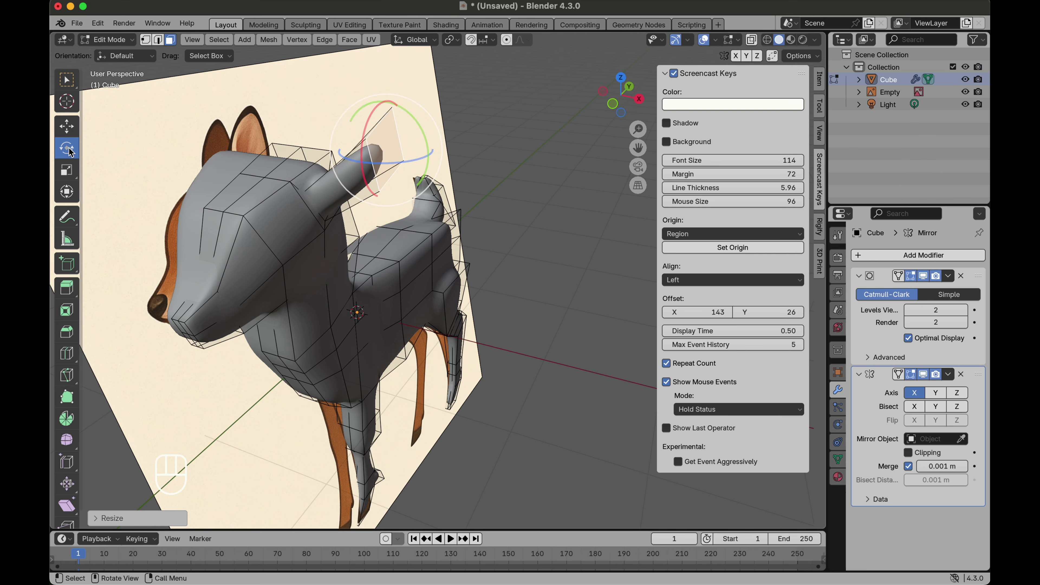
scroll(110, 160, "left", 6)
scroll(357, 111, "left", 2)
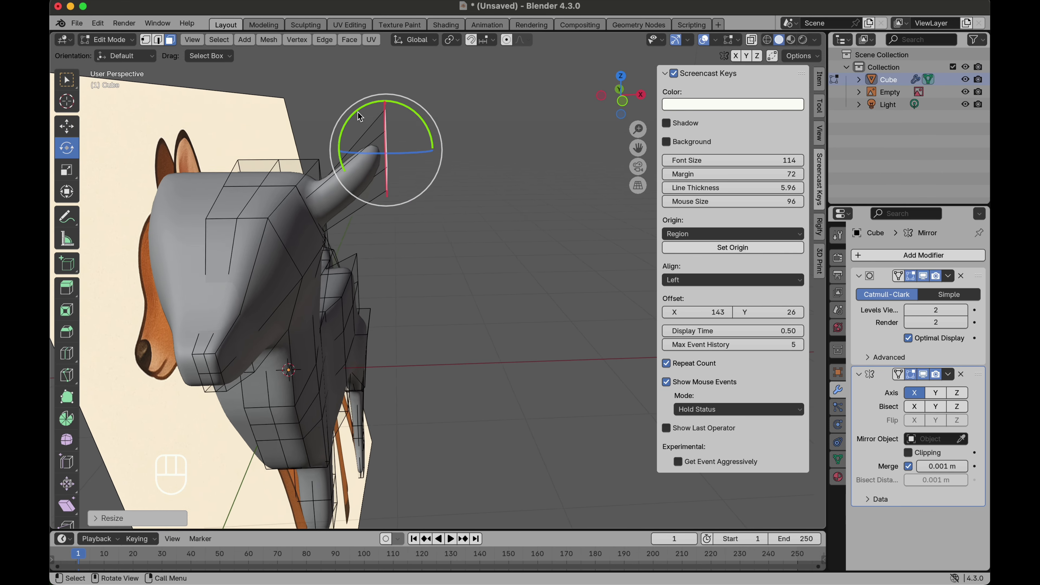
scroll(358, 112, "left", 6)
key("g")
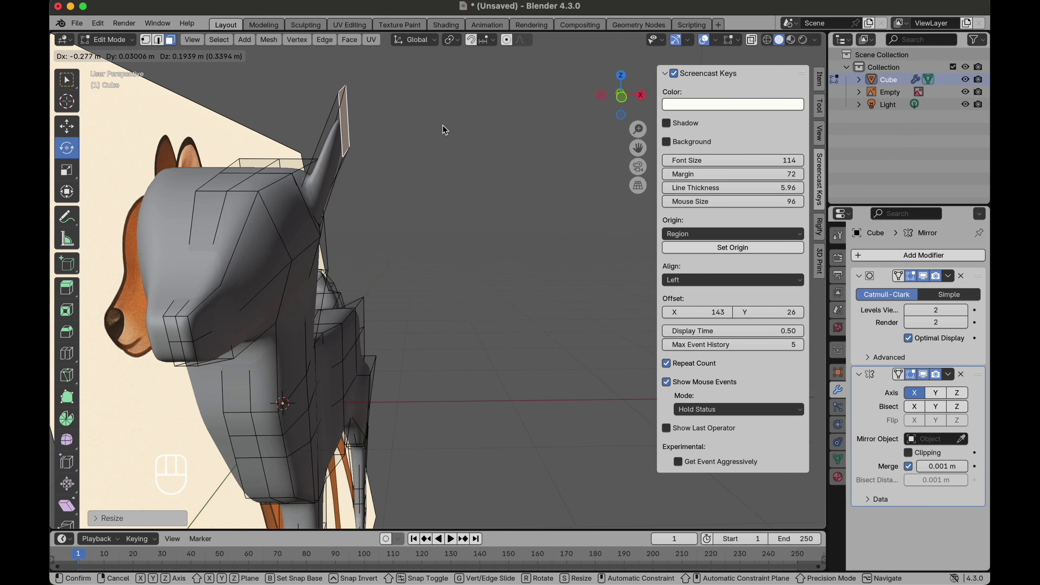
left_click(441, 129)
left_click_drag(391, 118, 387, 87)
scroll(387, 87, "left", 8)
scroll(387, 87, "up", 4)
left_click_drag(380, 93, 413, 135)
scroll(413, 135, "left", 2)
Step: Stretch the ear tip along Y, then extrude another ear segment and scale it down
key("s")
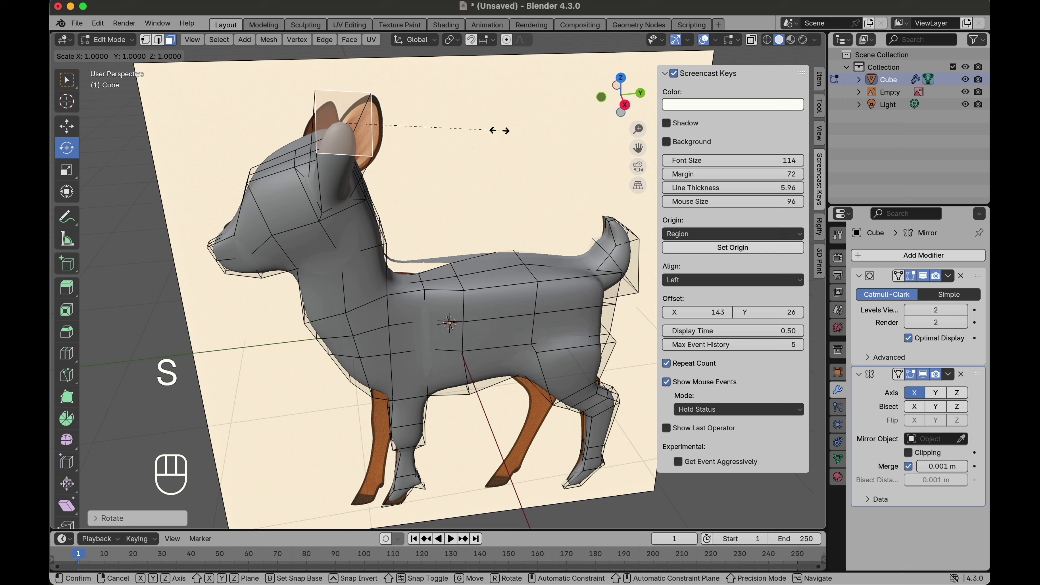
key("y")
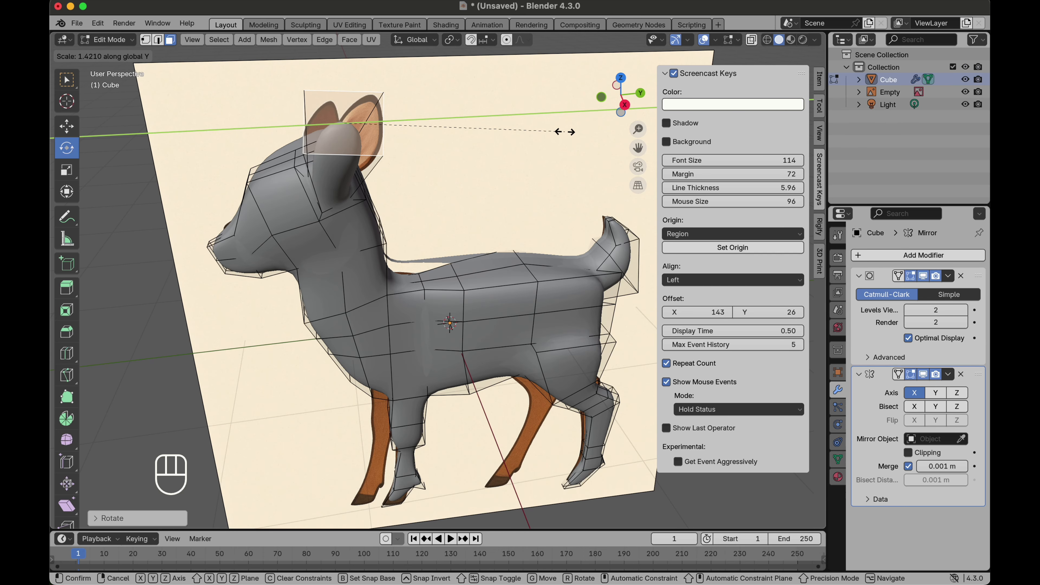
key("e")
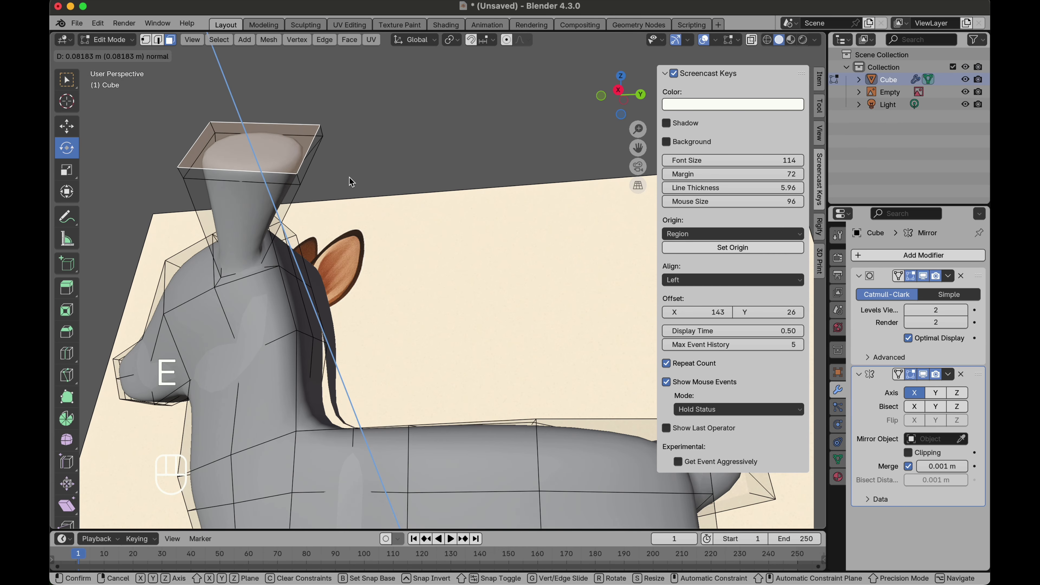
left_click(355, 143)
key("s")
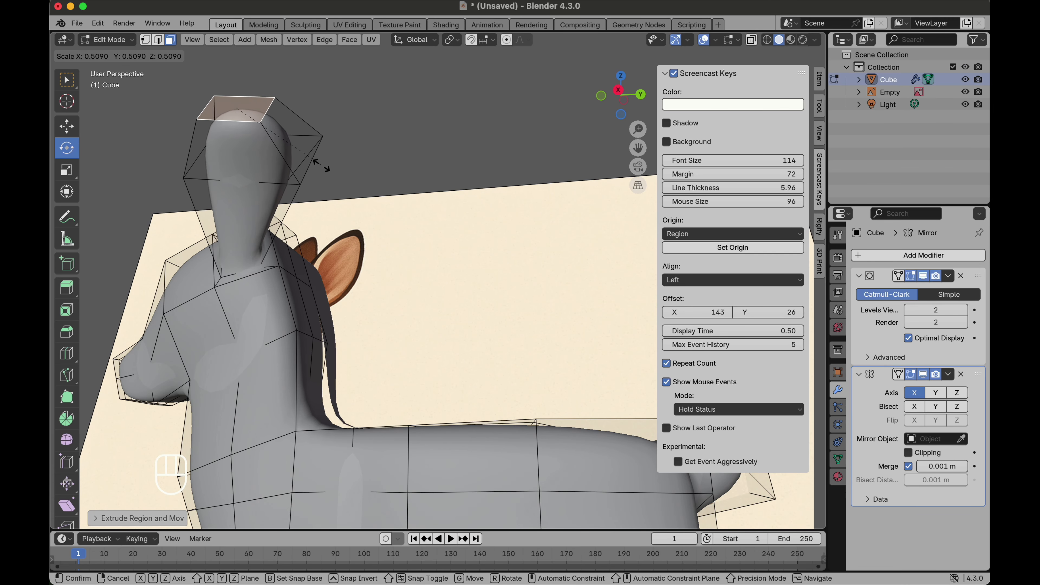
left_click(252, 136)
Step: Move the ear tip into place, then move it again with proportional editing enabled and a reduced falloff size
scroll(253, 135, "left", 10)
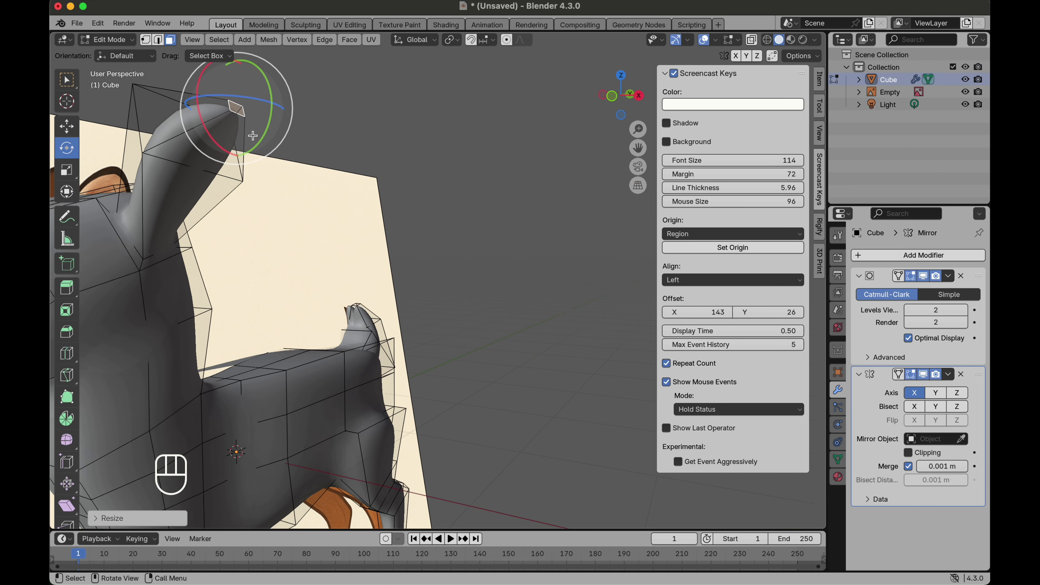
key("g")
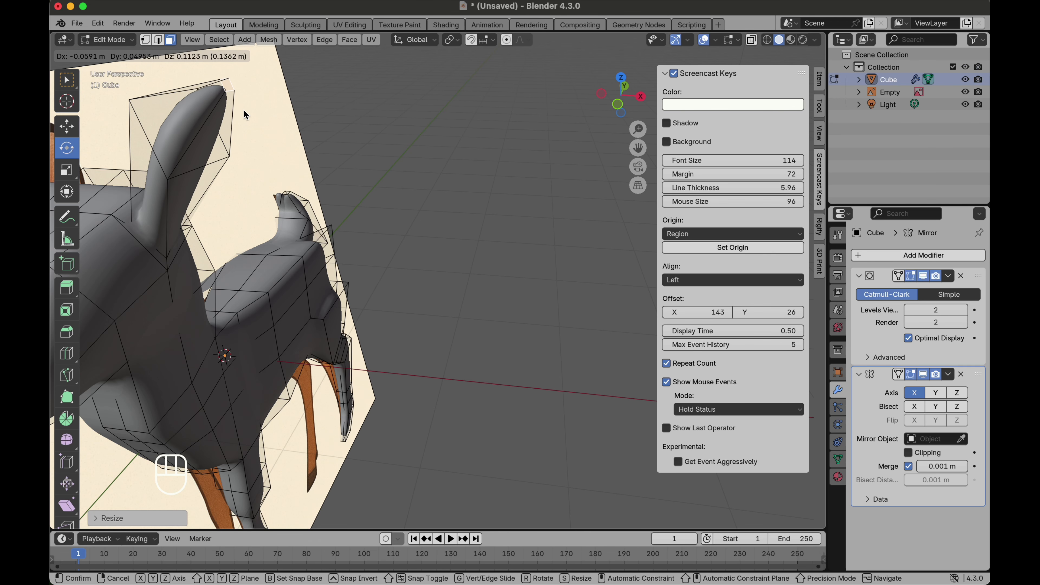
left_click(245, 114)
scroll(419, 233, "right", 10)
scroll(419, 234, "right", 15)
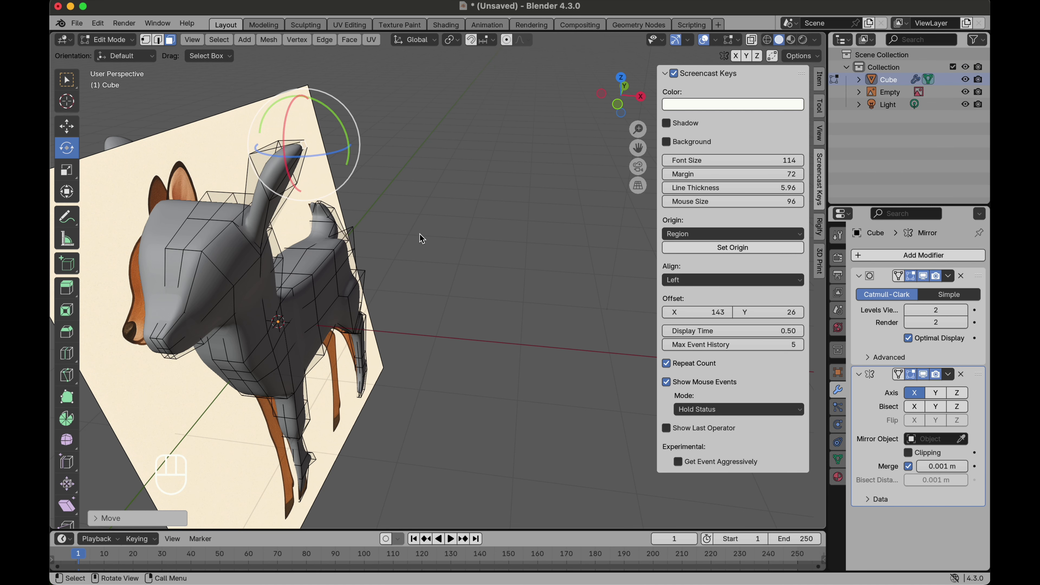
scroll(419, 233, "right", 3)
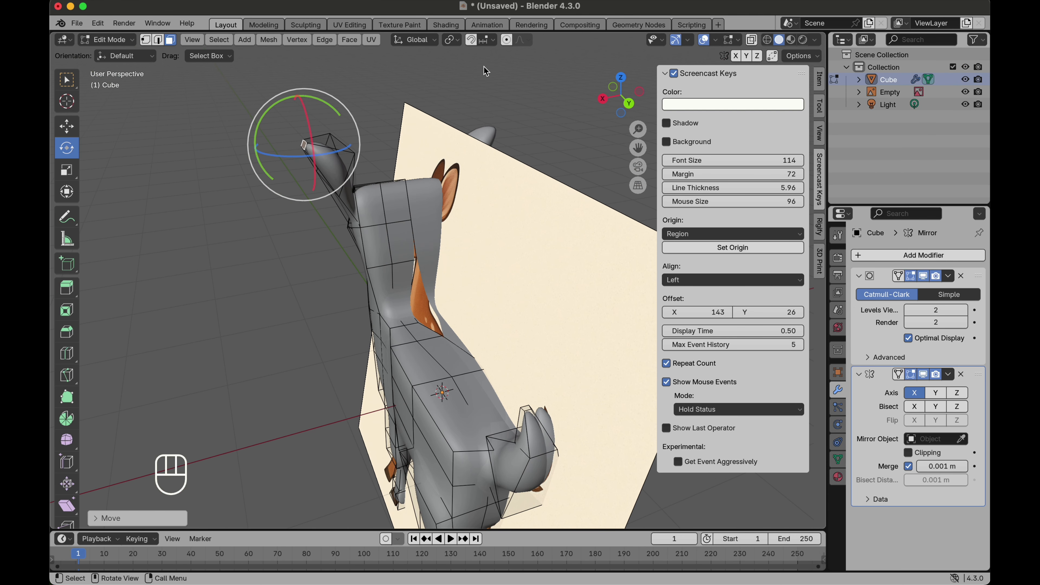
key("g")
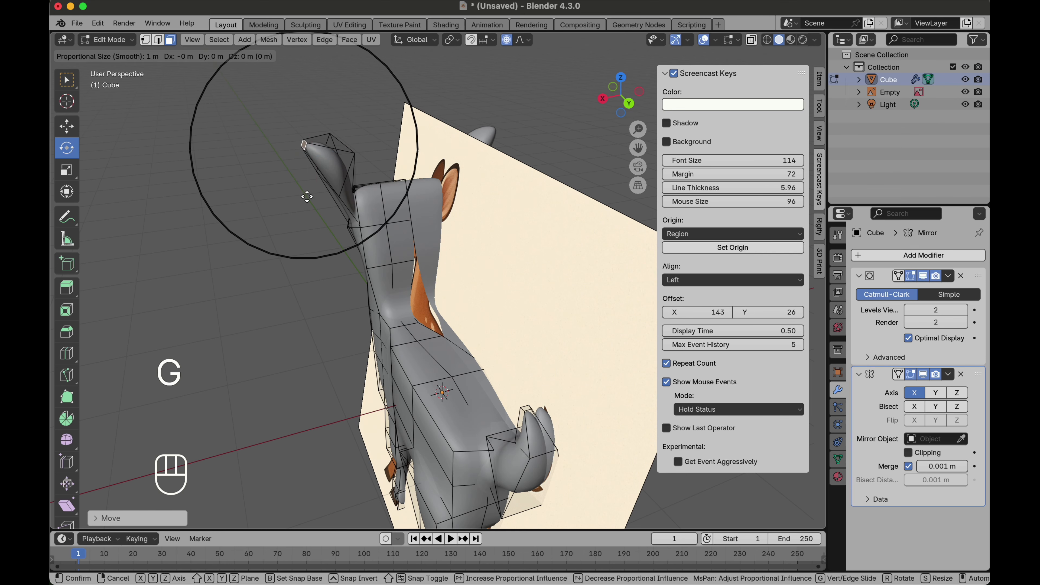
scroll(307, 197, "up", 5)
scroll(307, 196, "up", 1)
left_click(307, 196)
Step: Inset the ear's front face, then rotate and move the inset face to hollow the ear
key("g")
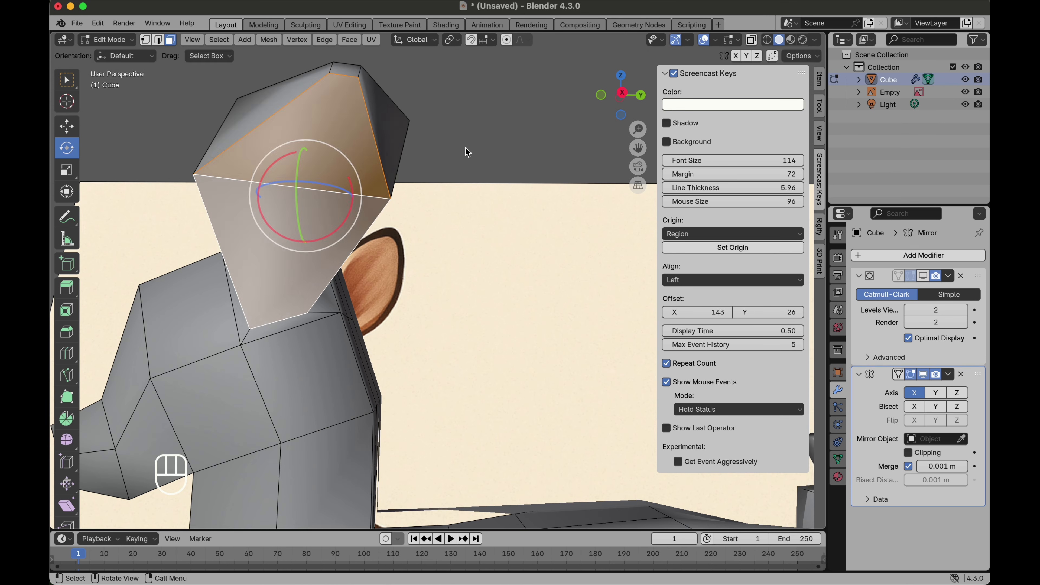
key("i")
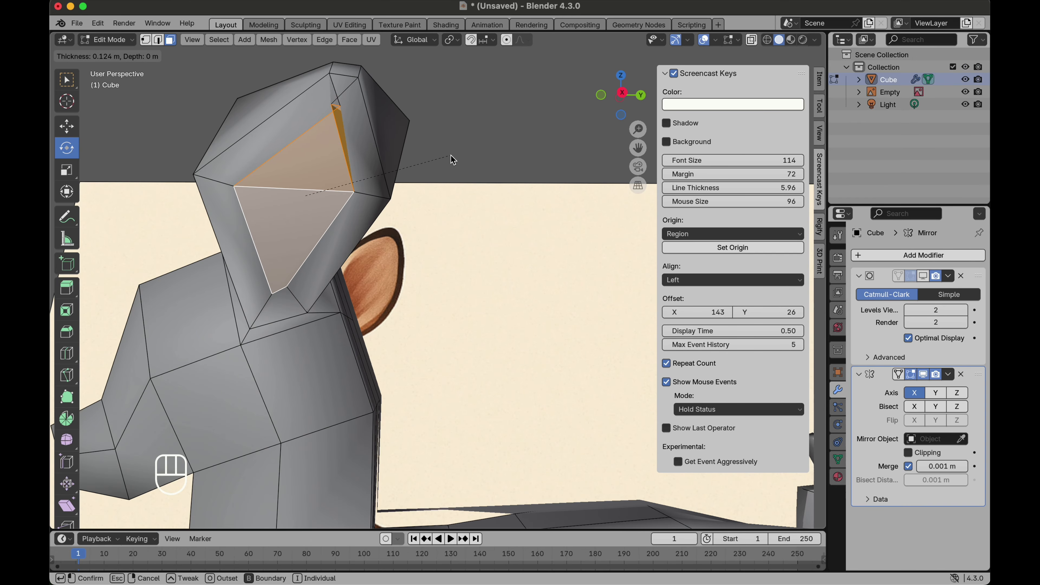
left_click(458, 157)
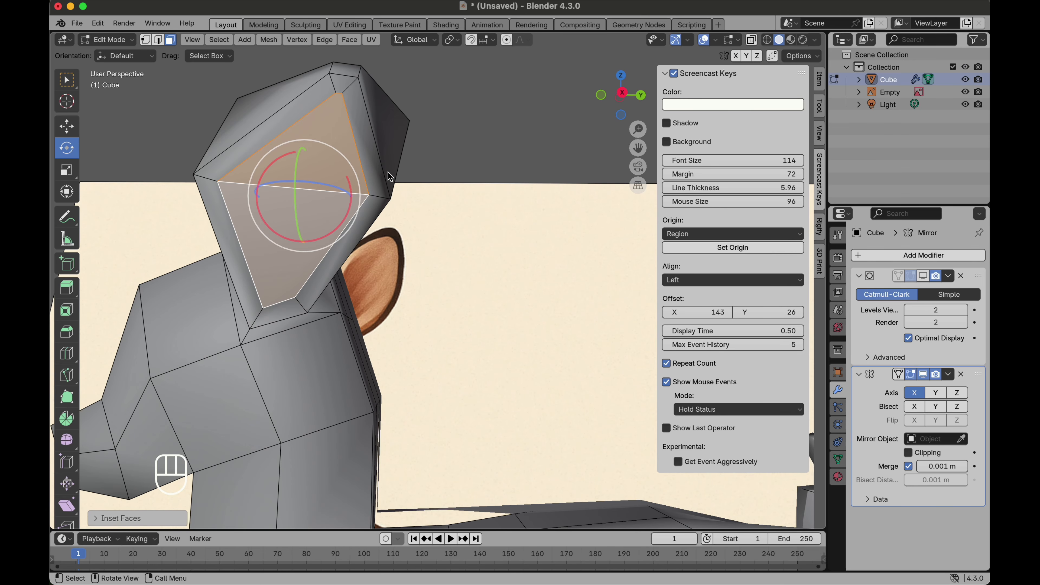
left_click(302, 238)
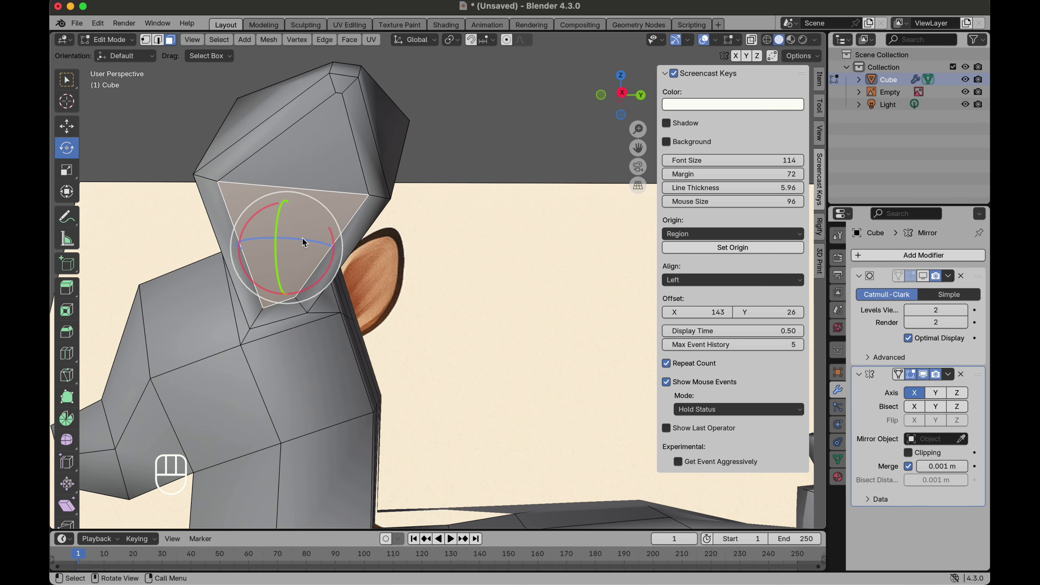
scroll(302, 238, "up", 3)
scroll(537, 166, "left", 5)
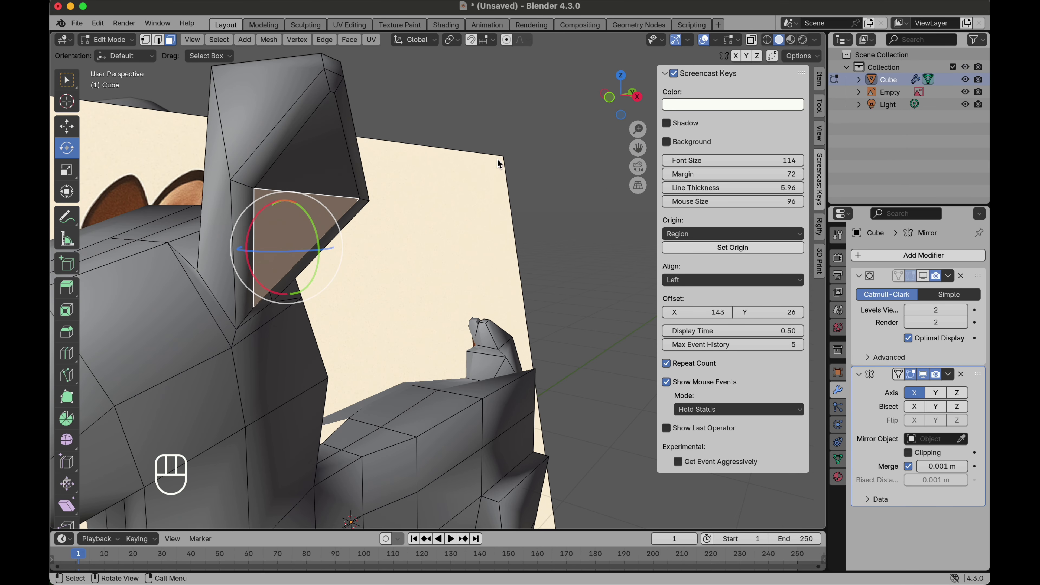
left_click(323, 178, "shift")
scroll(398, 213, "right", 5)
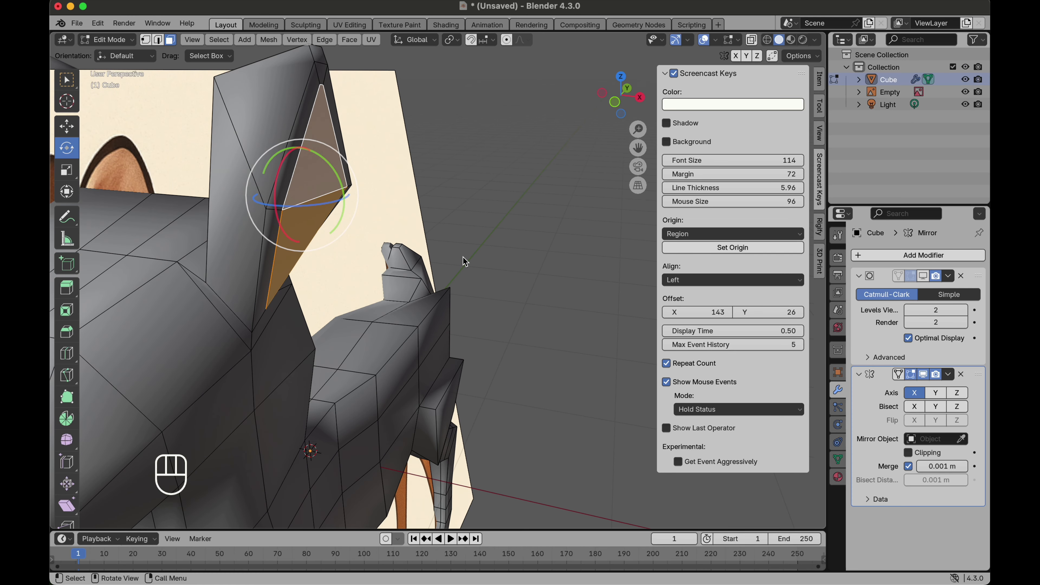
key("g")
left_click(440, 258)
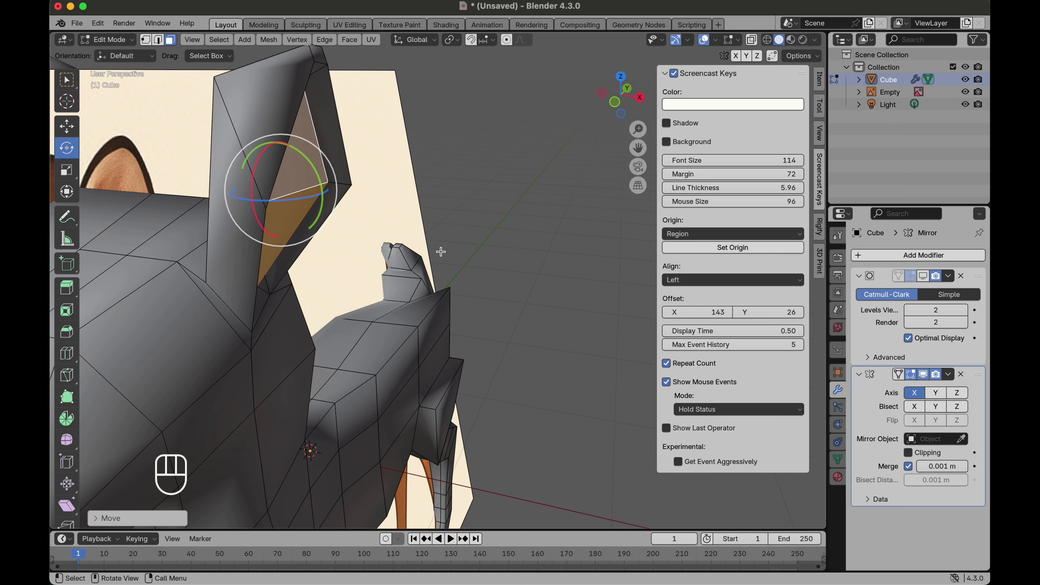
Step: Turn the Subdivision modifier's edit-mode display back on
left_click(923, 277)
scroll(410, 310, "right", 10)
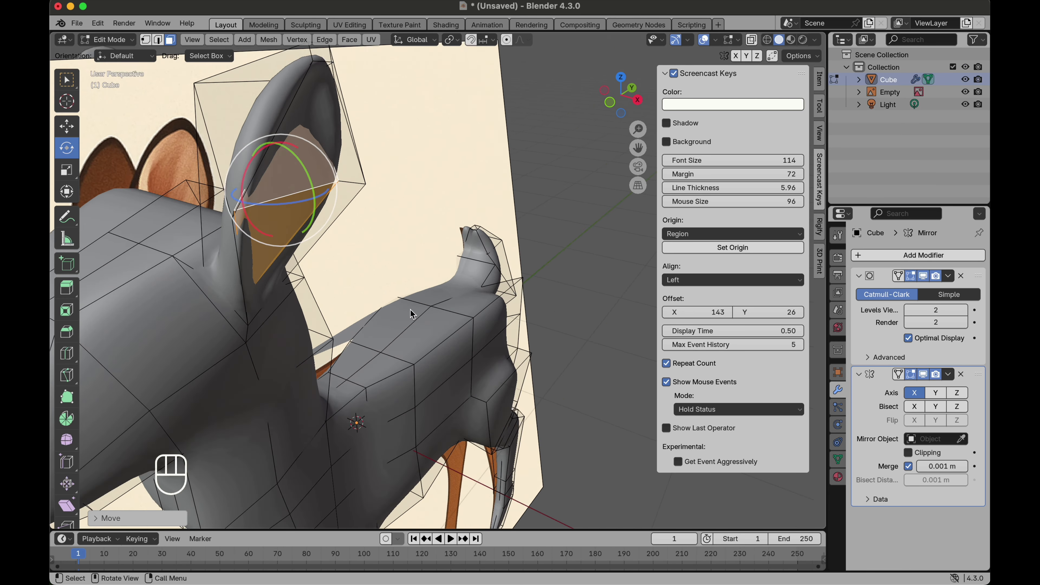
Step: Scale the ear's inset face down to about 0.91, then move it deeper into the ear
key("s")
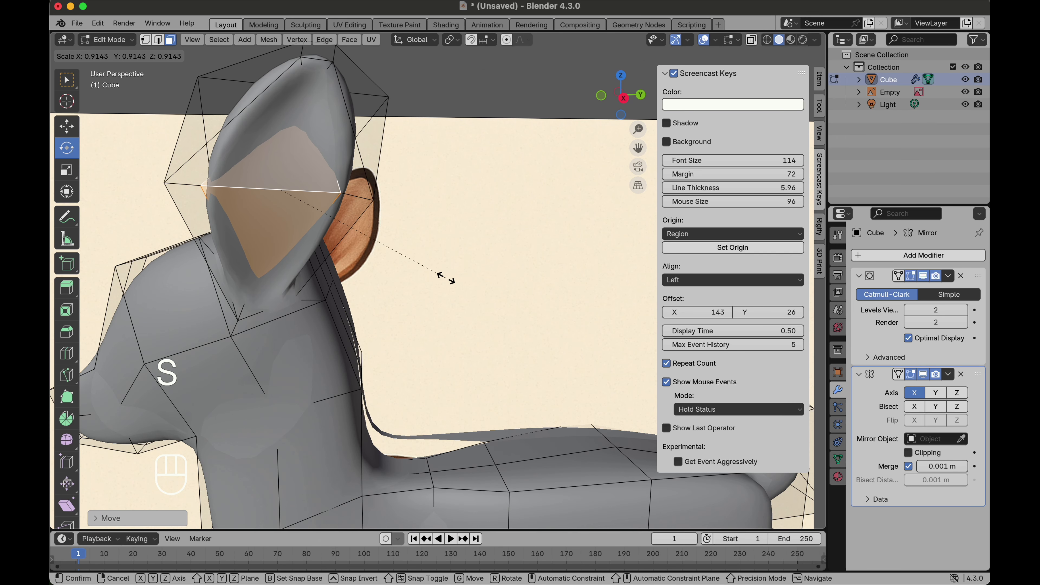
left_click(413, 278)
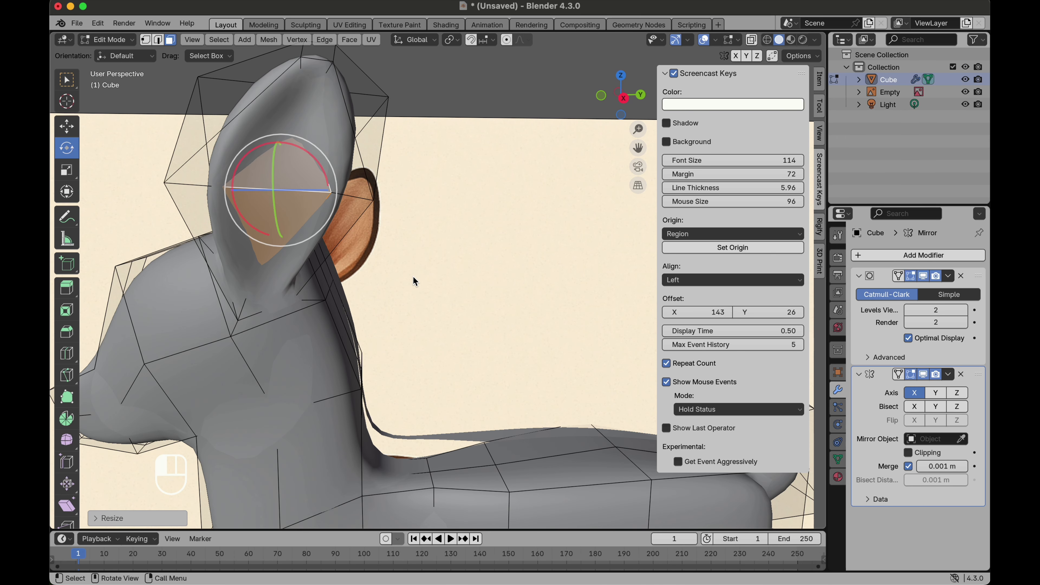
left_click(264, 225)
scroll(264, 225, "right", 10)
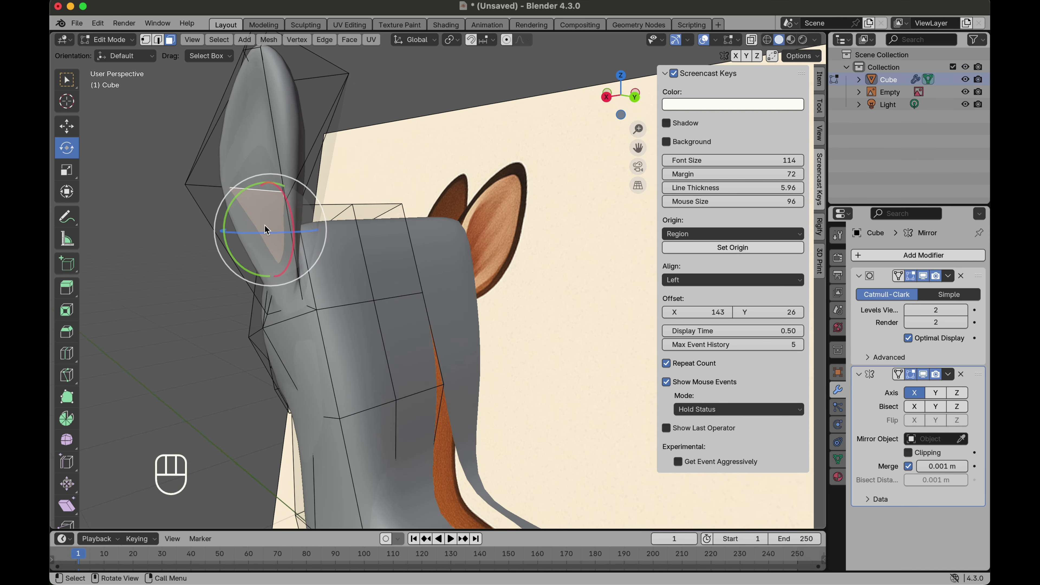
scroll(265, 226, "right", 15)
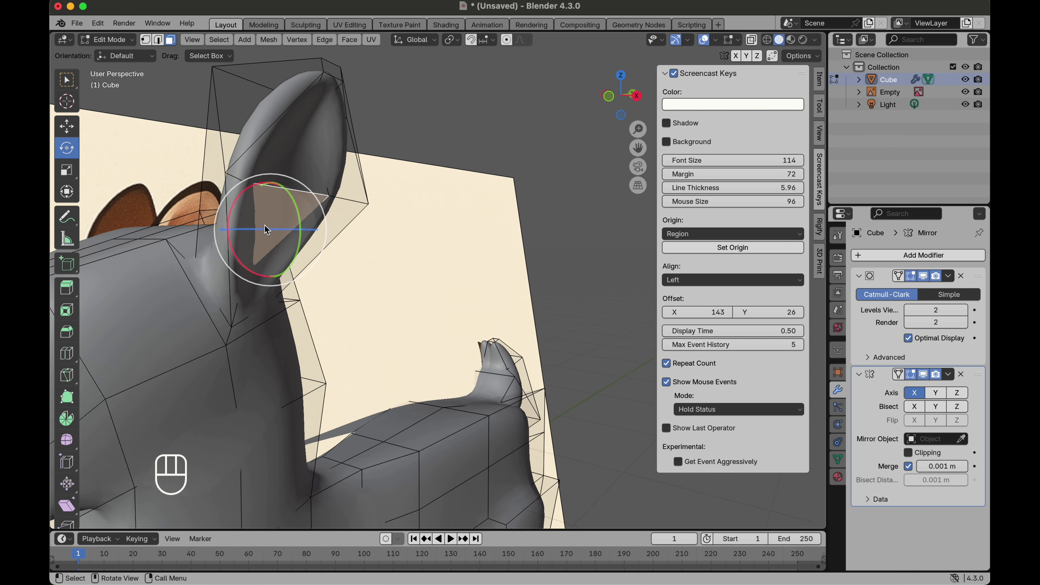
key("g")
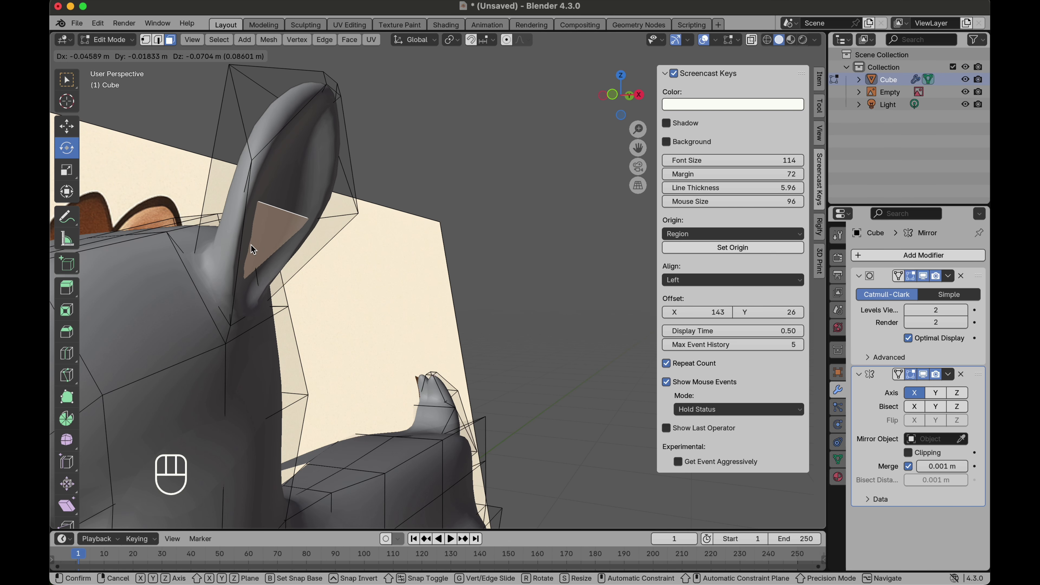
left_click(252, 238)
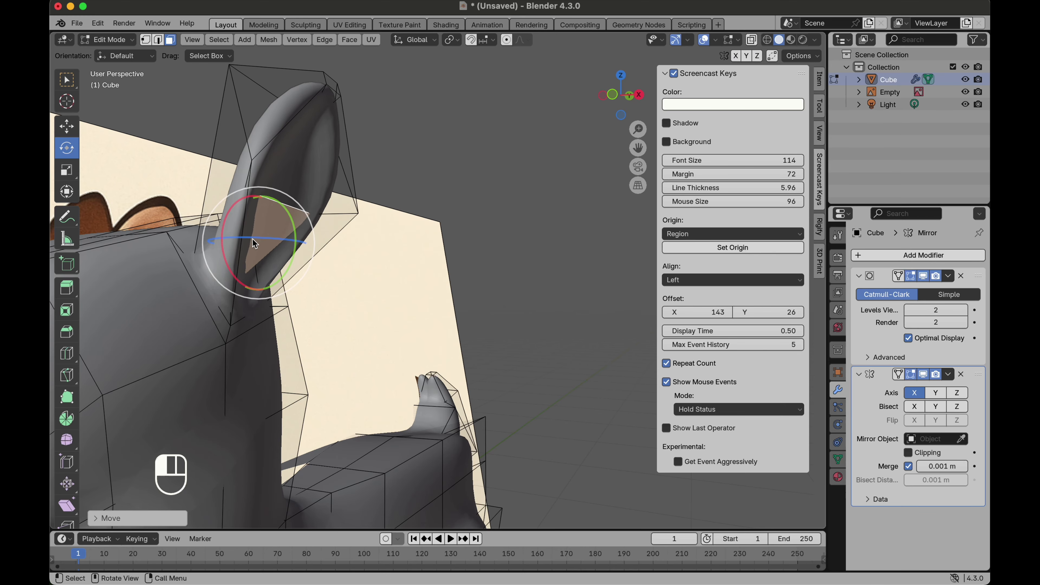
scroll(252, 238, "right", 5)
scroll(252, 239, "right", 20)
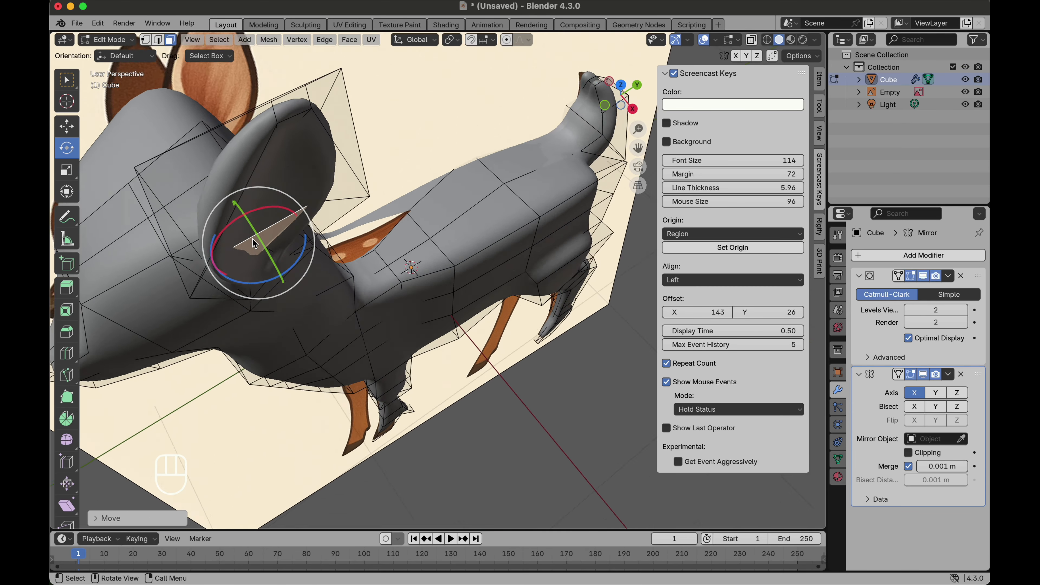
scroll(253, 239, "right", 20)
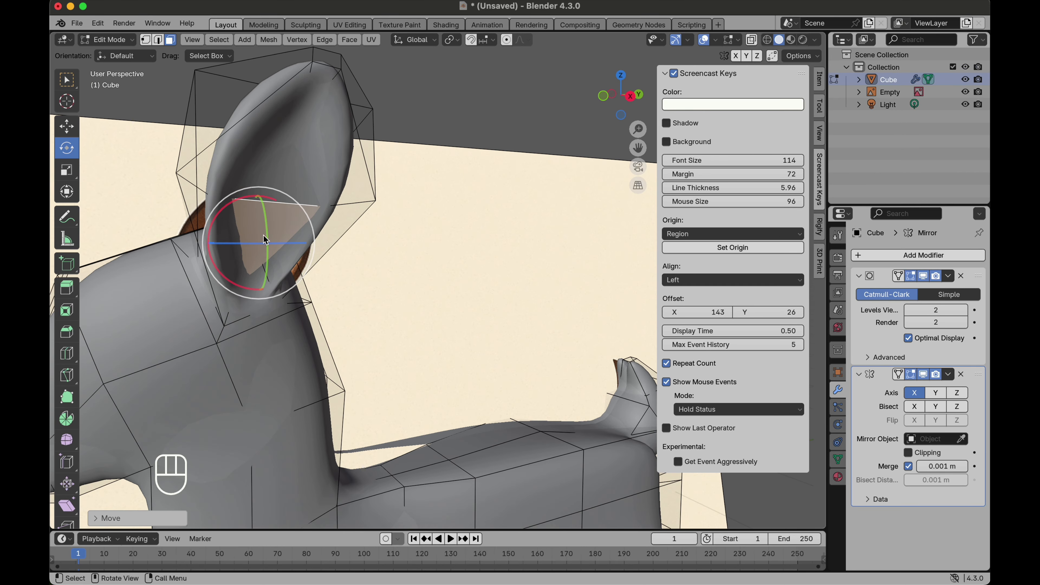
scroll(439, 243, "right", 20)
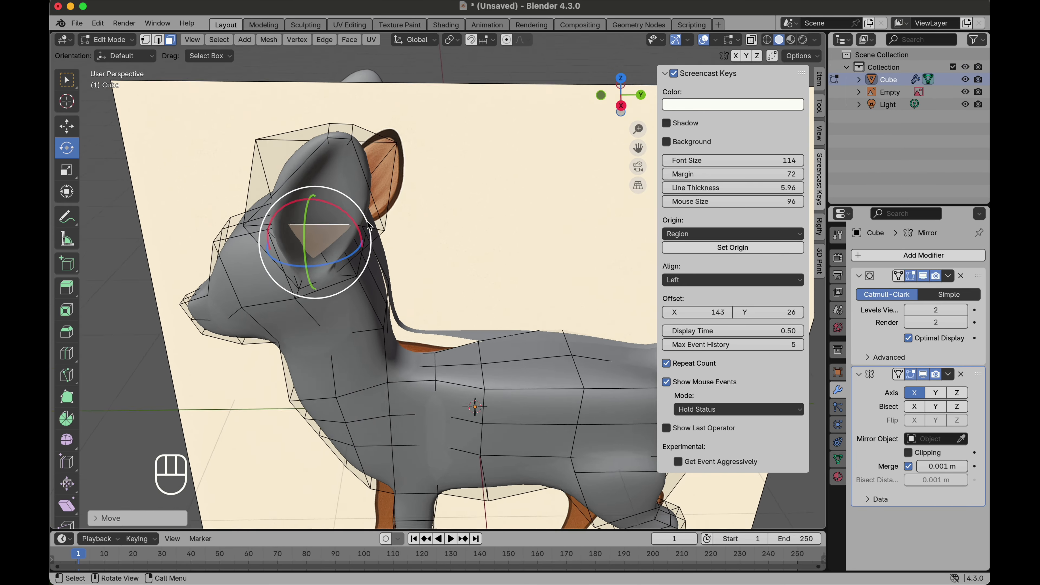
Step: Add a loop cut near the ear tip and adjust the new edge loop's scale
left_click(349, 121)
scroll(348, 122, "down", 8)
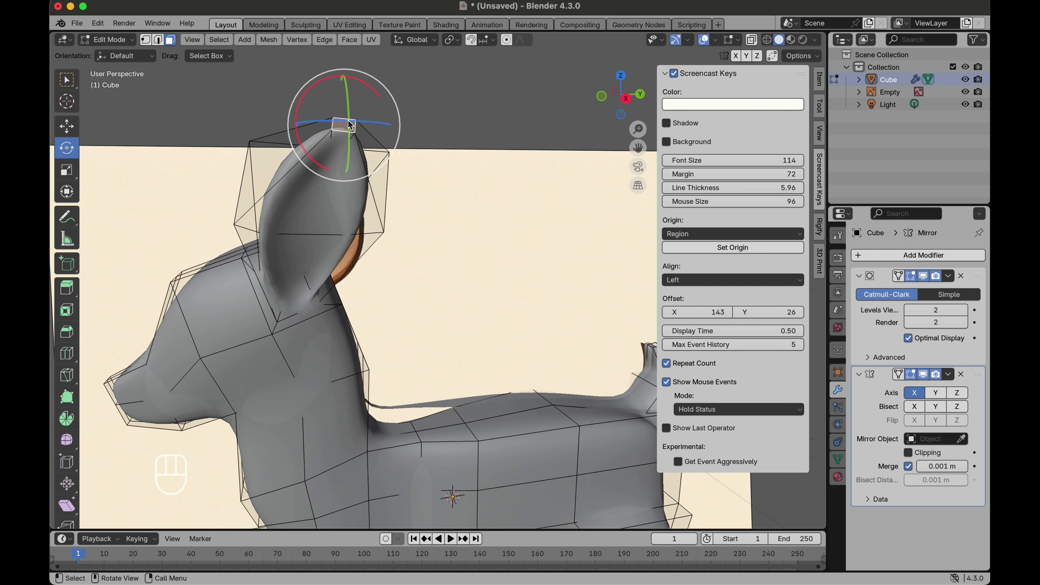
left_click(66, 353)
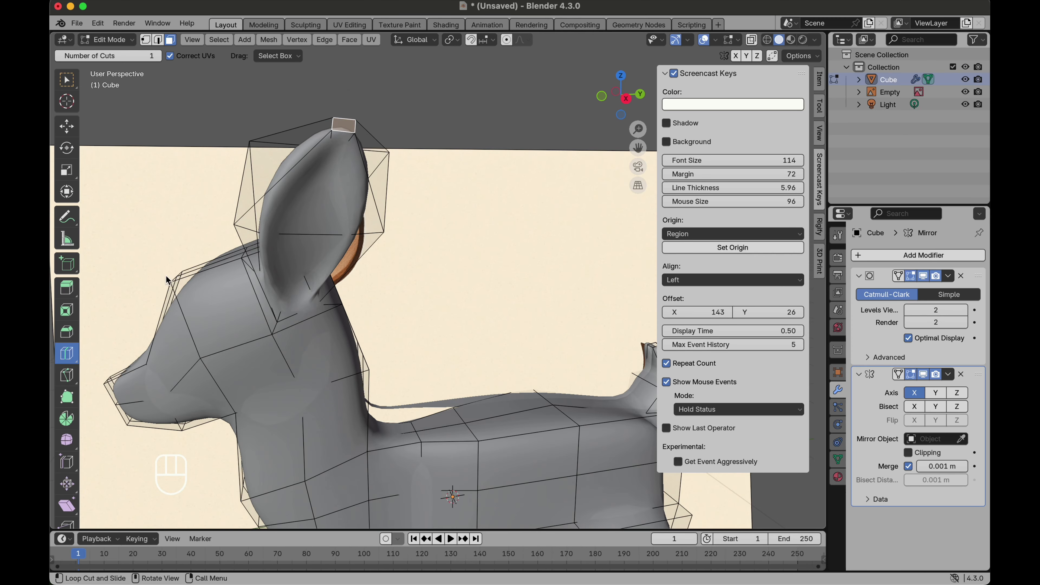
left_click(376, 179)
key("s")
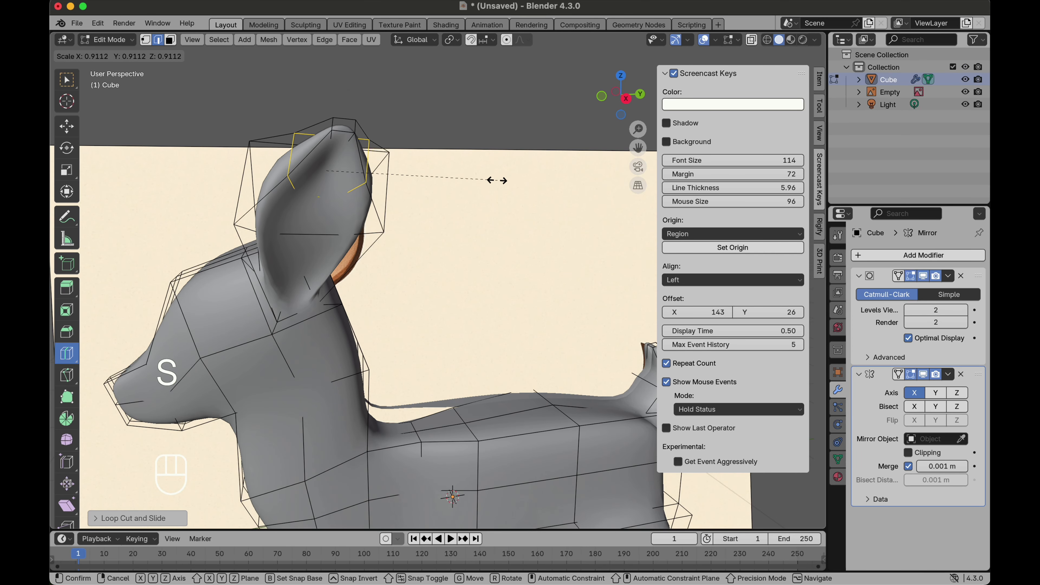
left_click(455, 188)
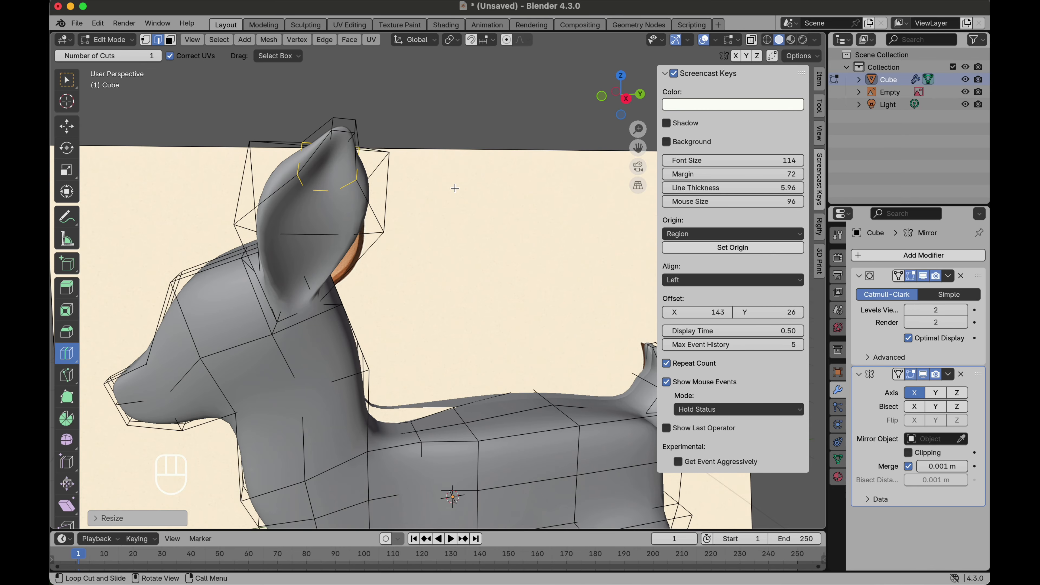
scroll(455, 188, "down", 5)
scroll(455, 188, "right", 6)
scroll(455, 188, "left", 5)
scroll(455, 188, "up", 3)
scroll(455, 188, "up", 3)
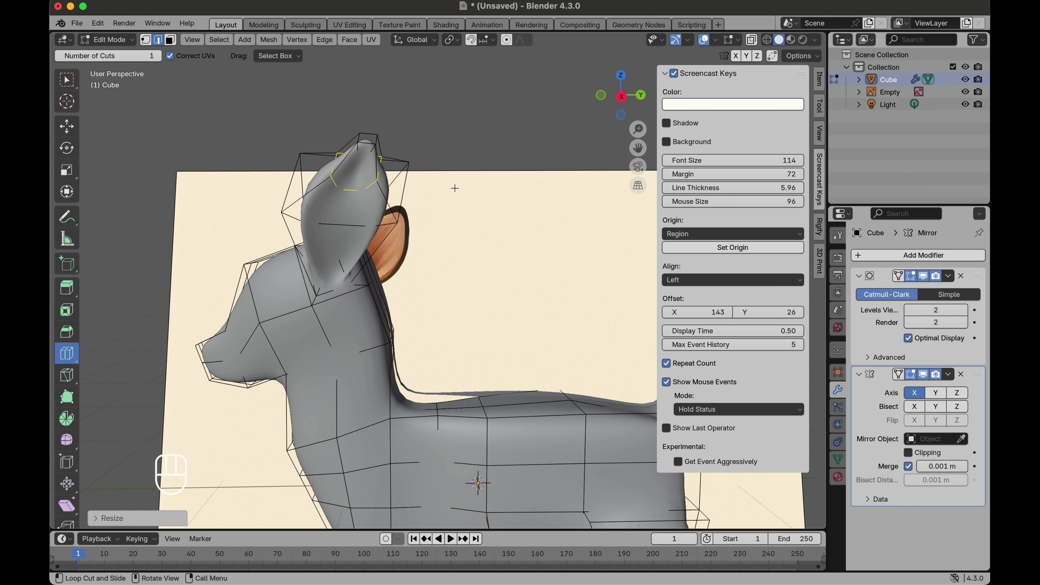
key("s")
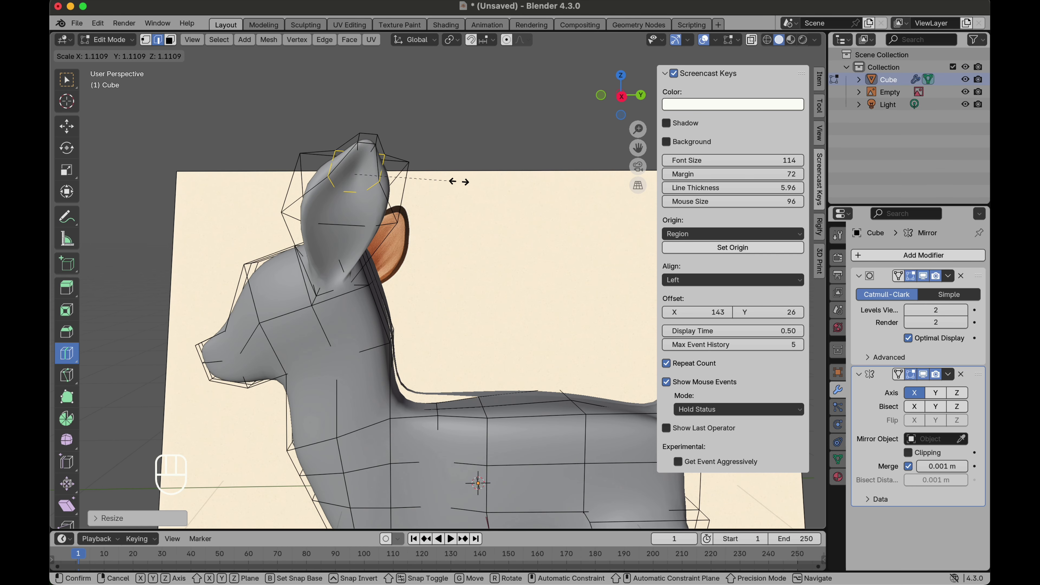
left_click(464, 182)
Step: Scale the ear's tip face down to about 0.93 and move it slightly to sharpen the tip
scroll(343, 86, "up", 3)
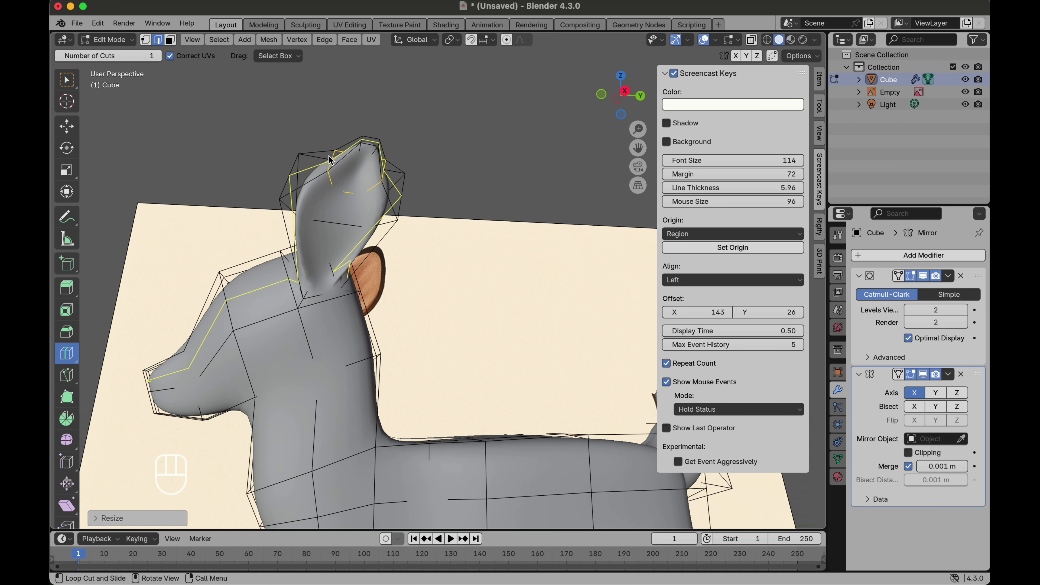
left_click(66, 126)
left_click(171, 39)
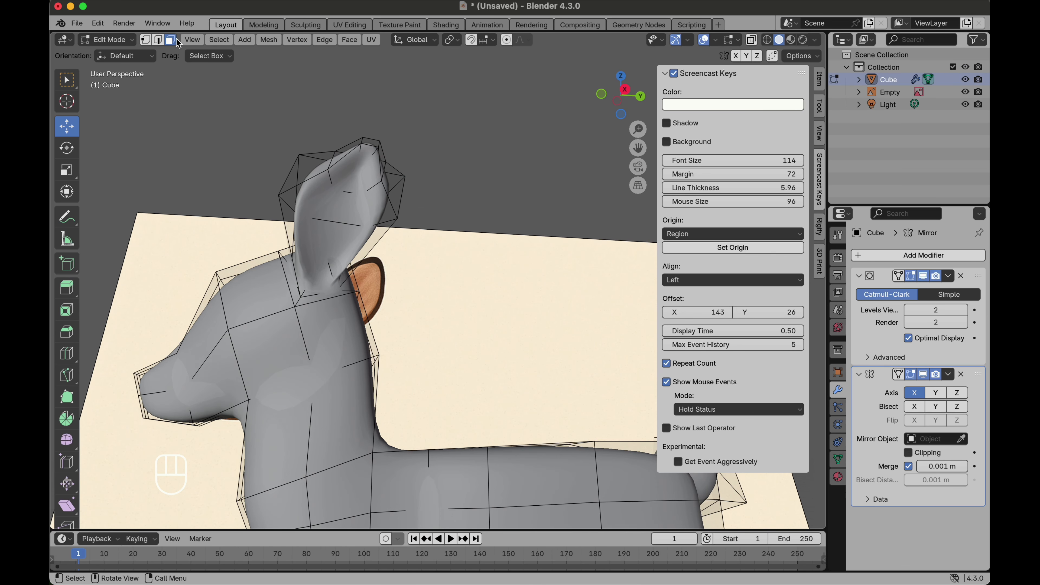
key("s")
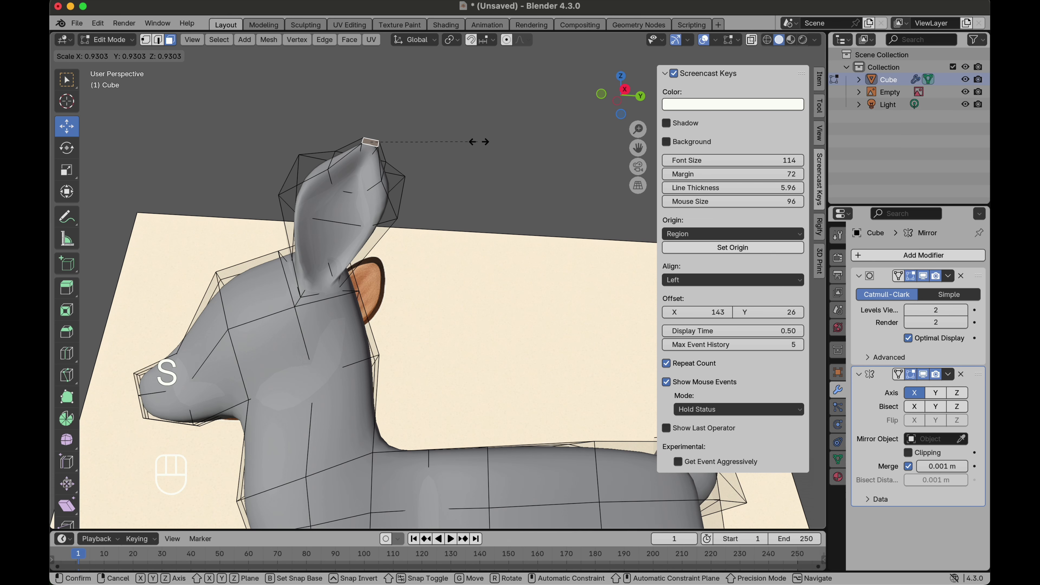
left_click(443, 148)
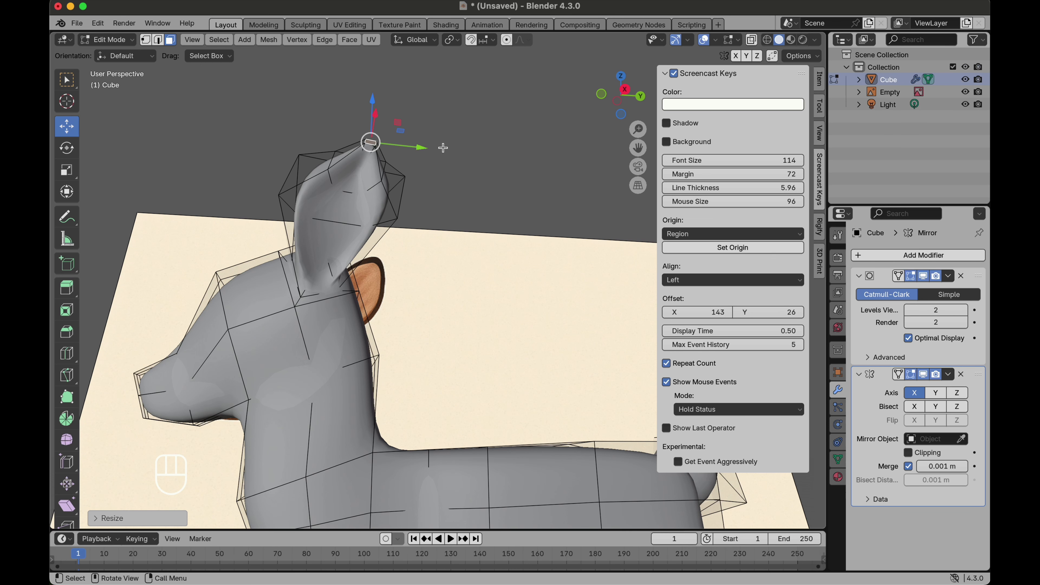
key("g")
left_click(446, 135)
scroll(446, 135, "left", 10)
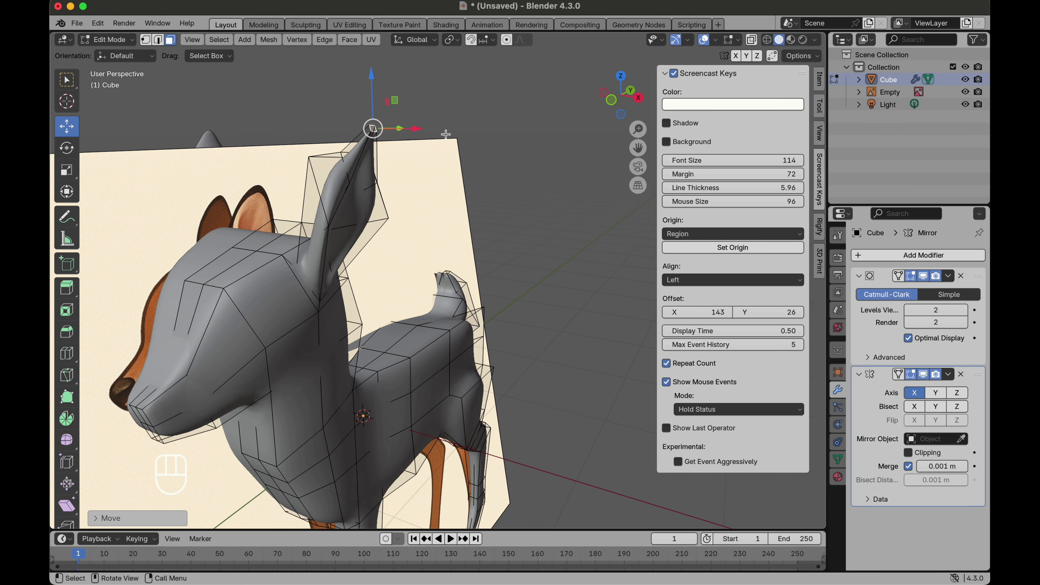
scroll(446, 134, "left", 20)
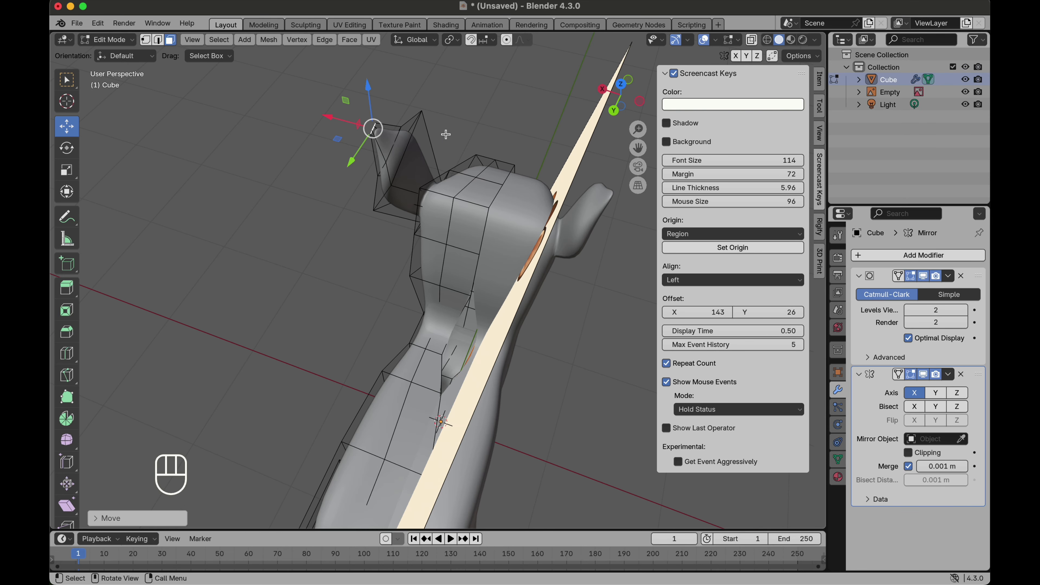
scroll(417, 164, "left", 10)
left_click_drag(391, 177, 399, 171)
scroll(399, 171, "left", 15)
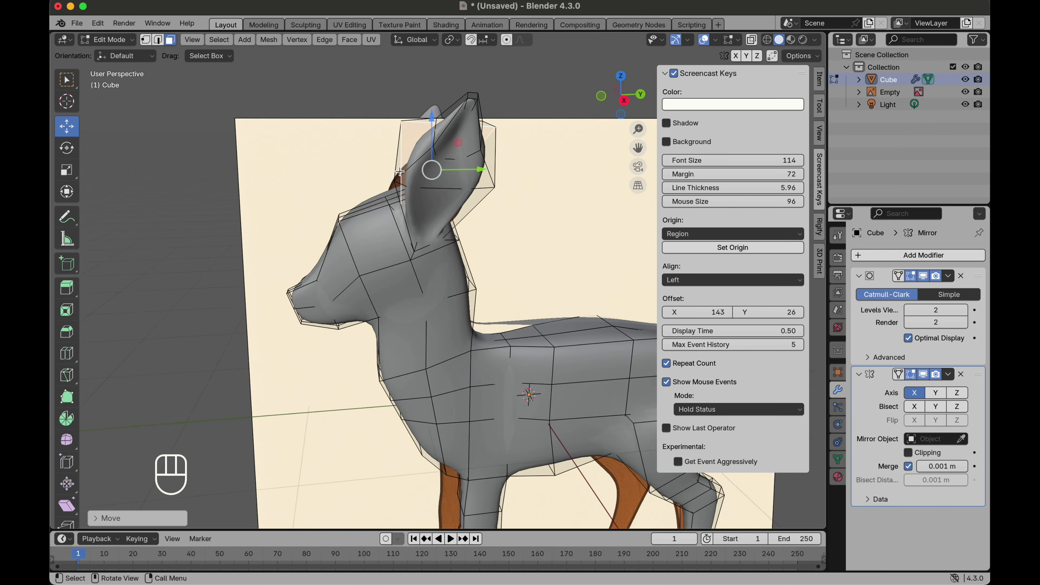
Step: Try to extrude the muzzle's front face and move it along Y
scroll(400, 171, "down", 8)
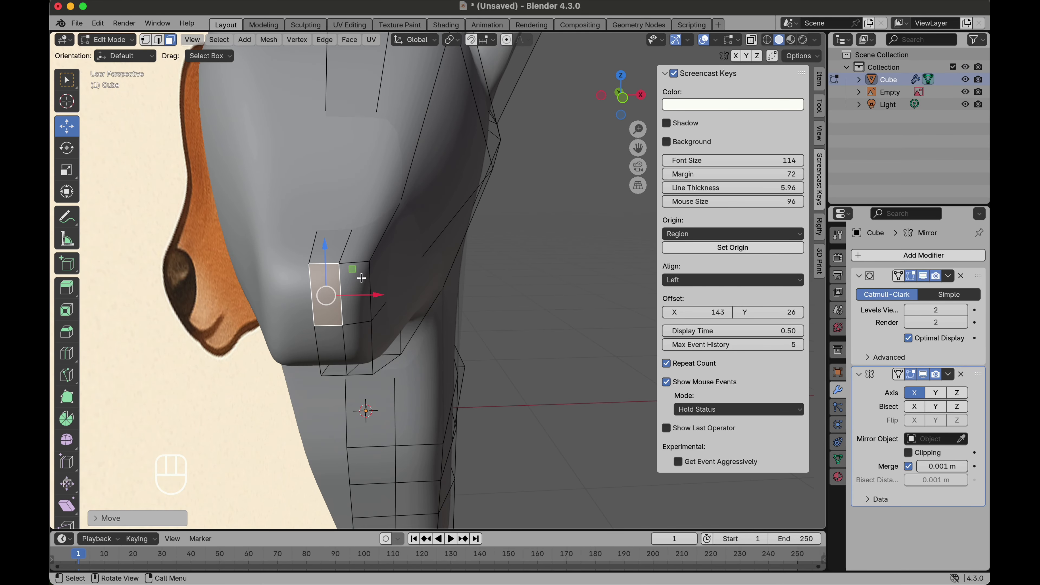
key("e")
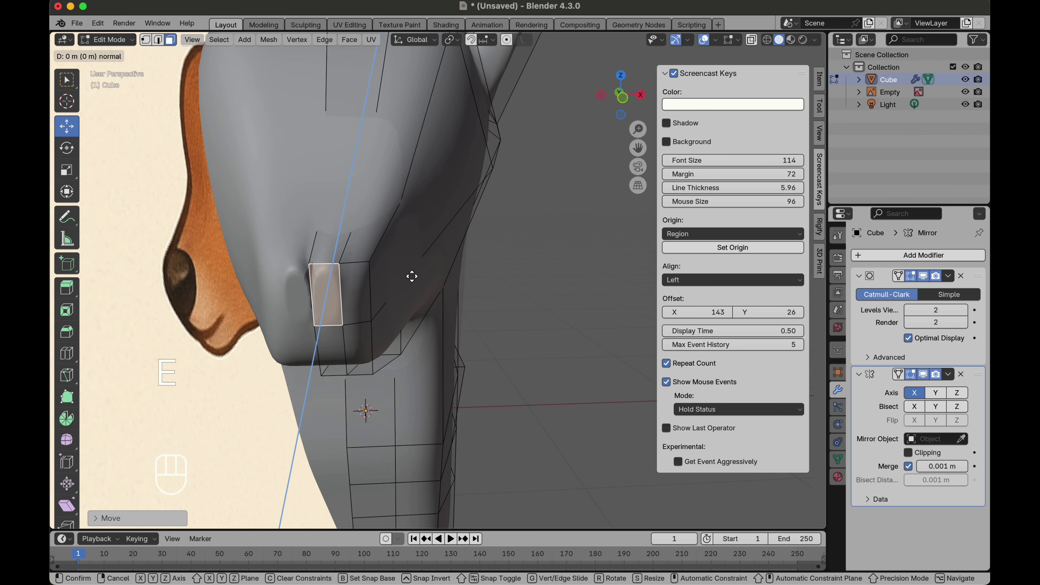
right_click(411, 276)
middle_click_drag(303, 295, 329, 280)
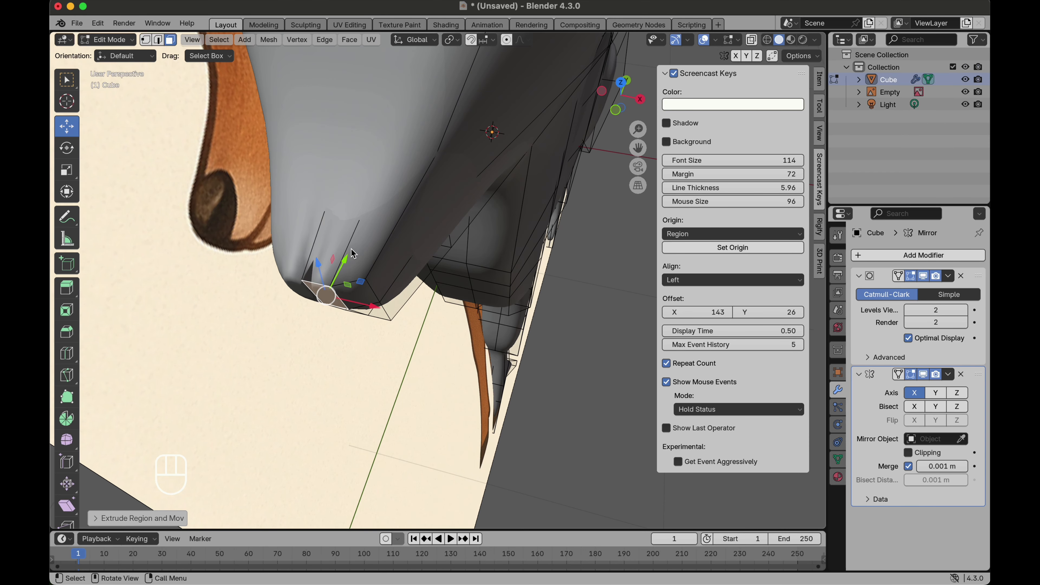
key("g")
key("y")
left_click_drag(338, 272, 339, 272)
scroll(339, 272, "right", 10)
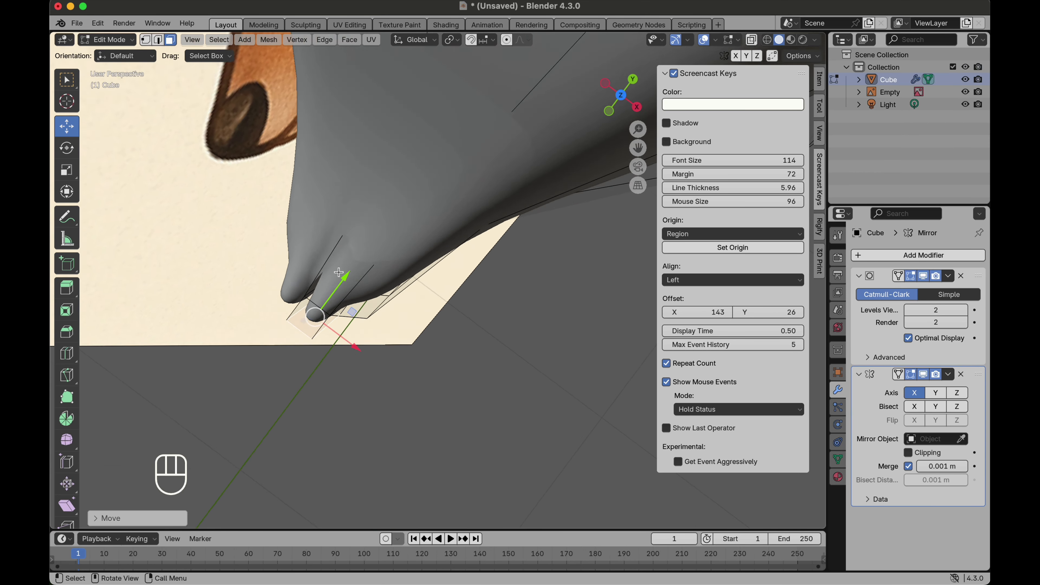
scroll(339, 272, "left", 10)
scroll(339, 272, "left", 10)
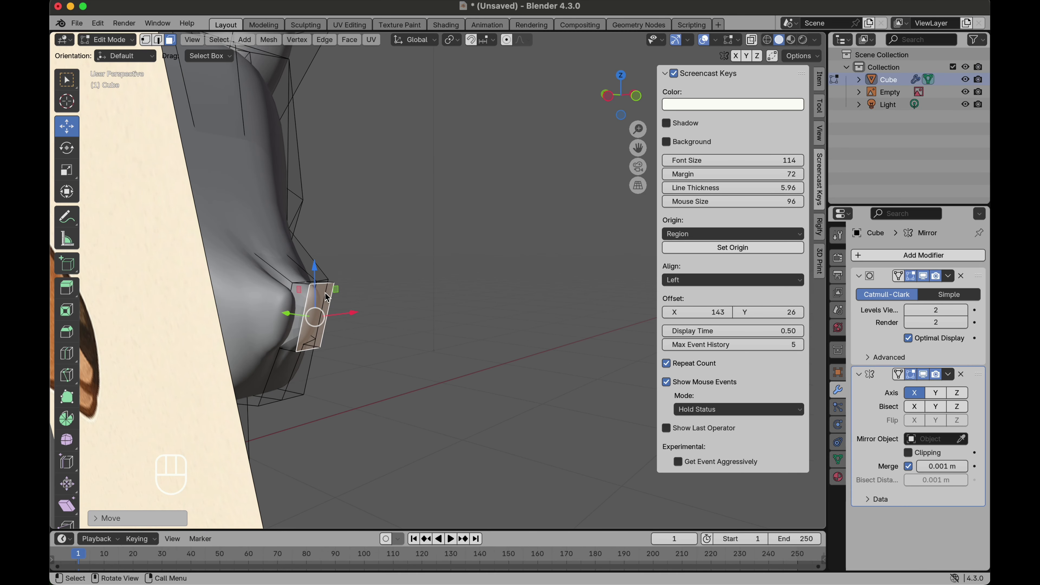
key("x")
left_click(300, 295)
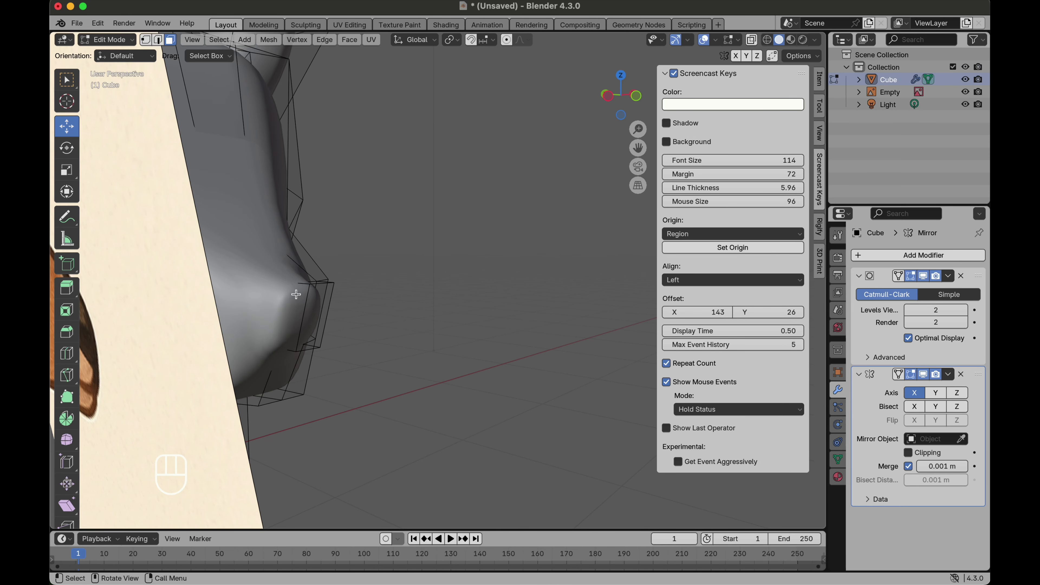
scroll(311, 310, "left", 3)
scroll(311, 311, "left", 5)
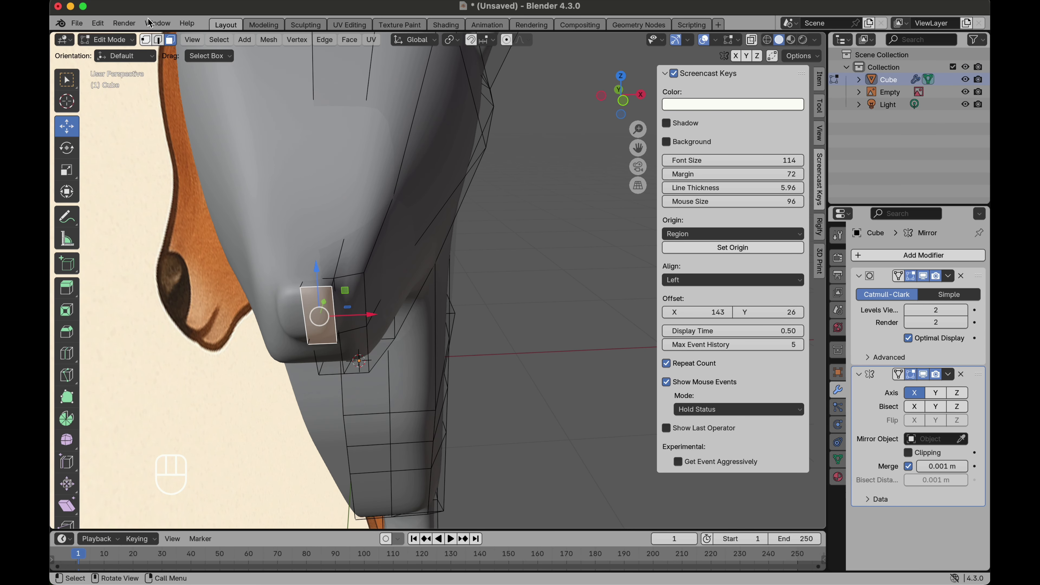
Step: Move an edge of the muzzle's front face outward along X
left_click(158, 40)
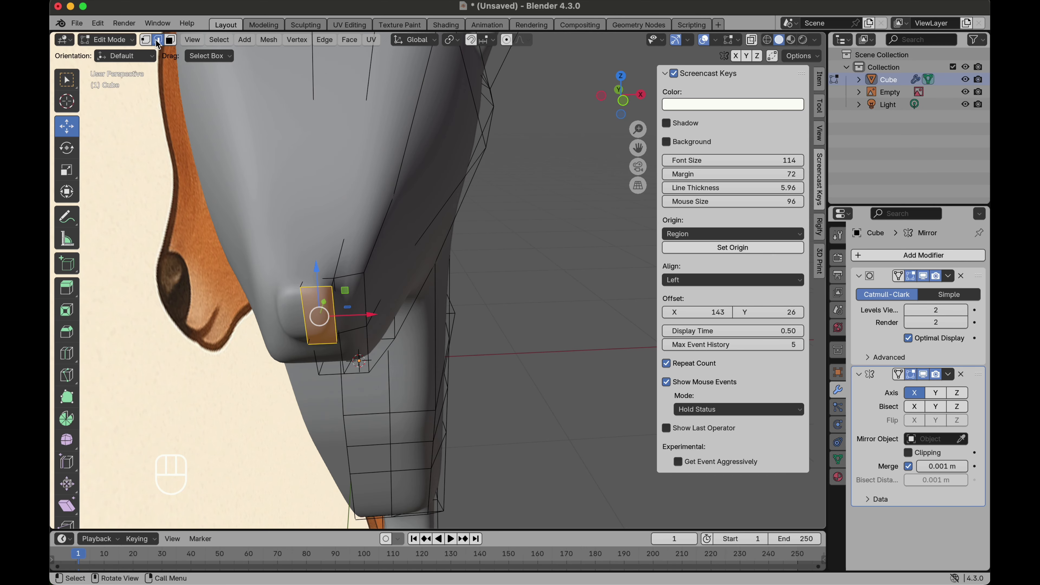
left_click(332, 302)
left_click_drag(361, 307, 381, 305)
scroll(381, 305, "right", 10)
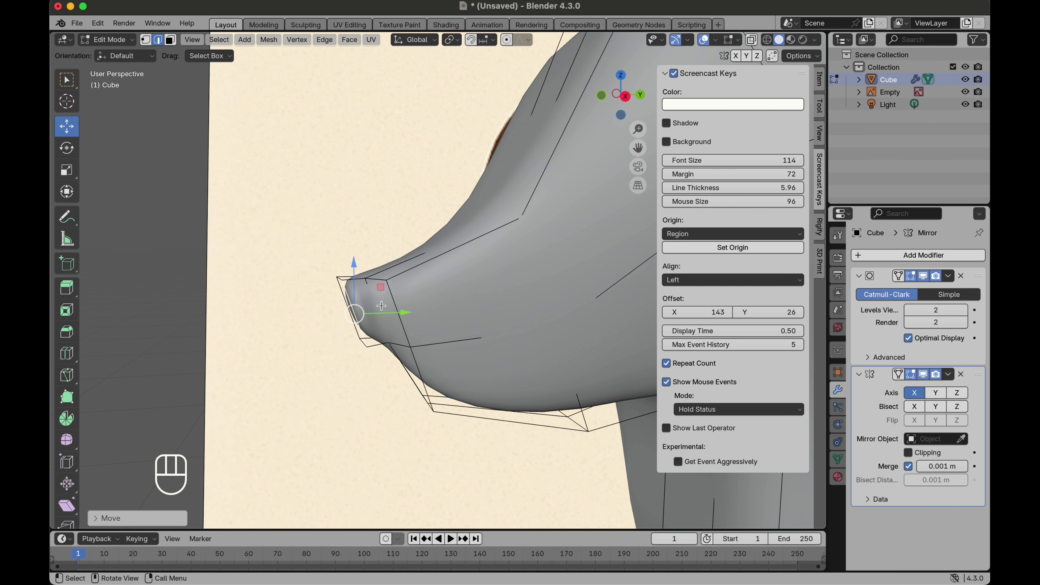
scroll(364, 307, "left", 10)
Step: Select the muzzle's front face and rotate it slightly with the Rotate tool
left_click(171, 40)
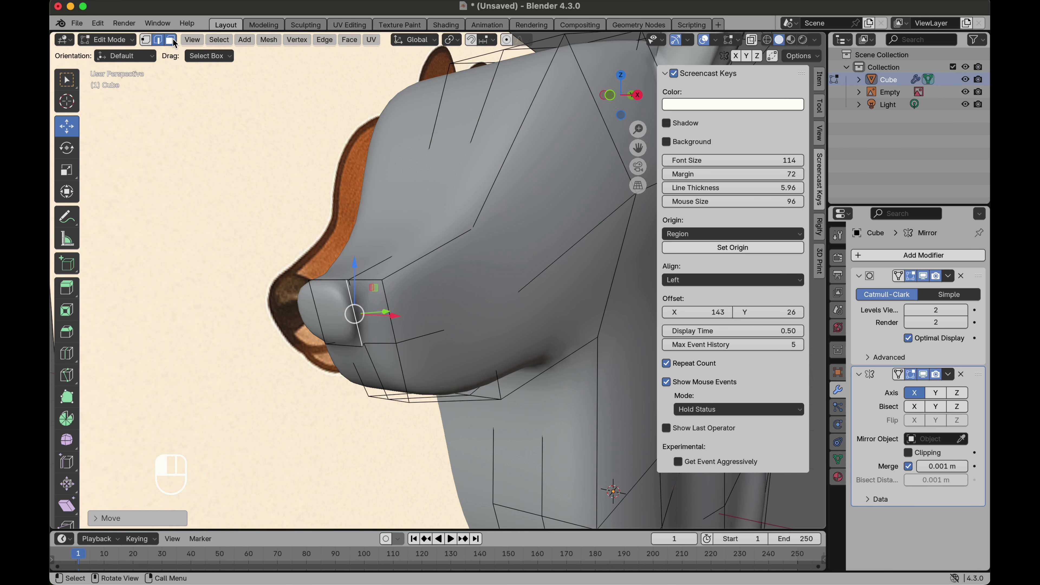
left_click(360, 321)
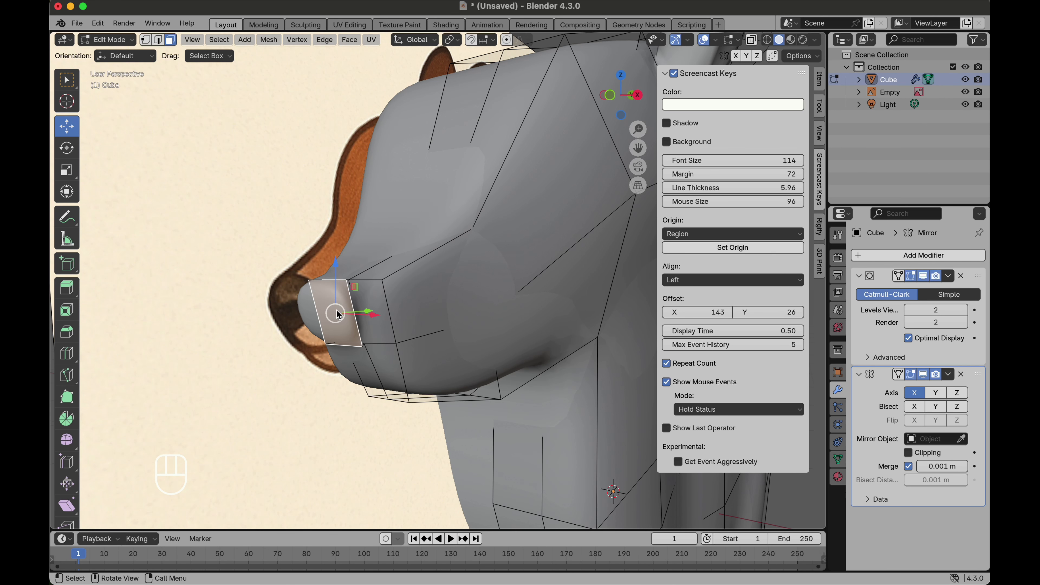
left_click(67, 148)
left_click_drag(302, 291, 300, 303)
middle_click_drag(300, 303, 371, 268)
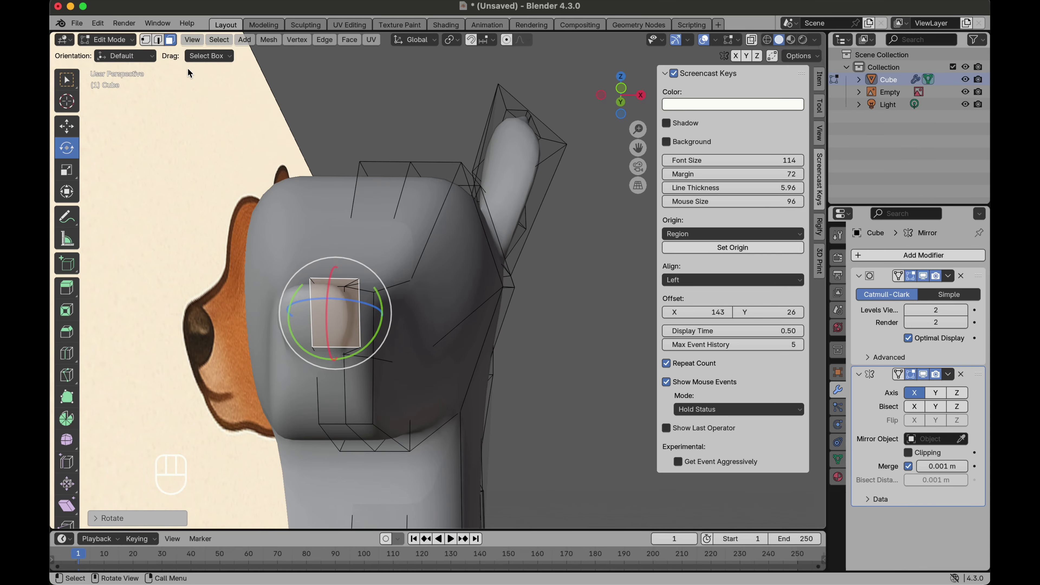
Step: In edge select mode, pick an edge on top of the muzzle and move it slightly outward
left_click(158, 43)
left_click(340, 273)
middle_click_drag(340, 273, 340, 277)
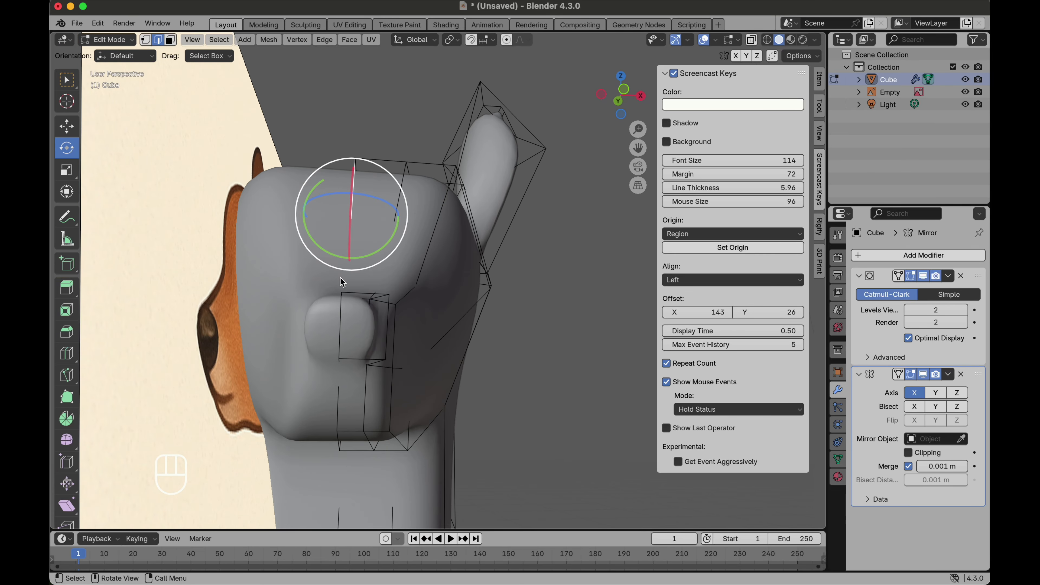
left_click(354, 296)
scroll(400, 310, "up", 5)
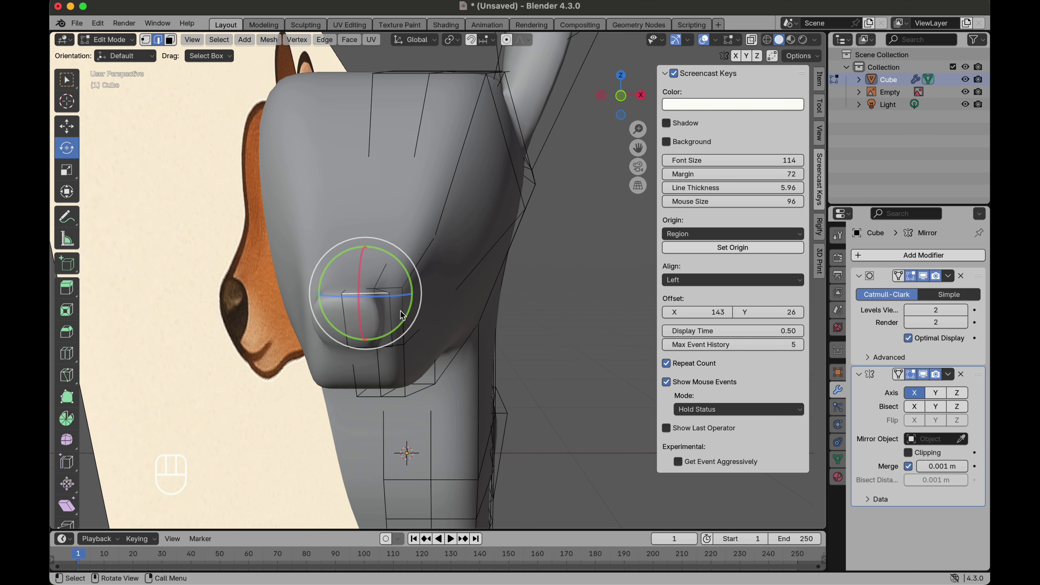
key("g")
left_click(415, 314)
key("super+z")
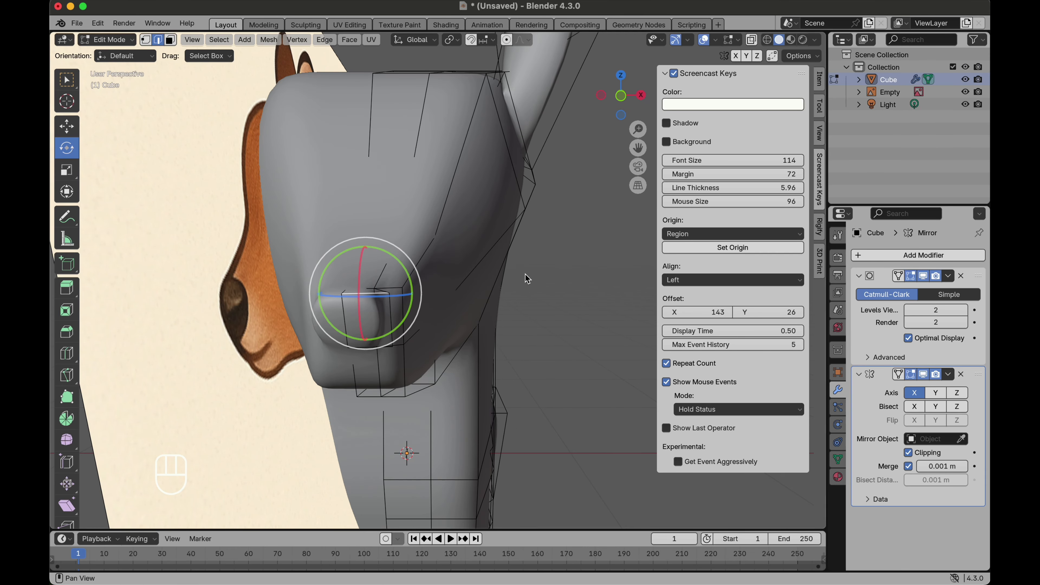
scroll(400, 290, "up", 5)
key("g")
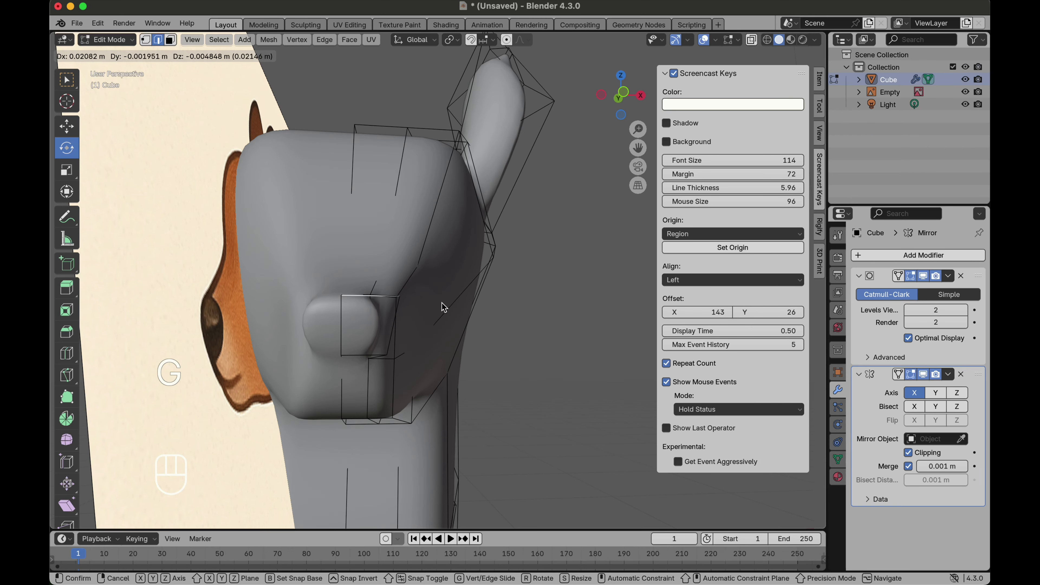
left_click(469, 297)
Step: Examine the whole deer model, then switch to the right orthographic view zoomed on the head
scroll(385, 318, "right", 10)
scroll(386, 318, "down", 5)
scroll(278, 368, "down", 5)
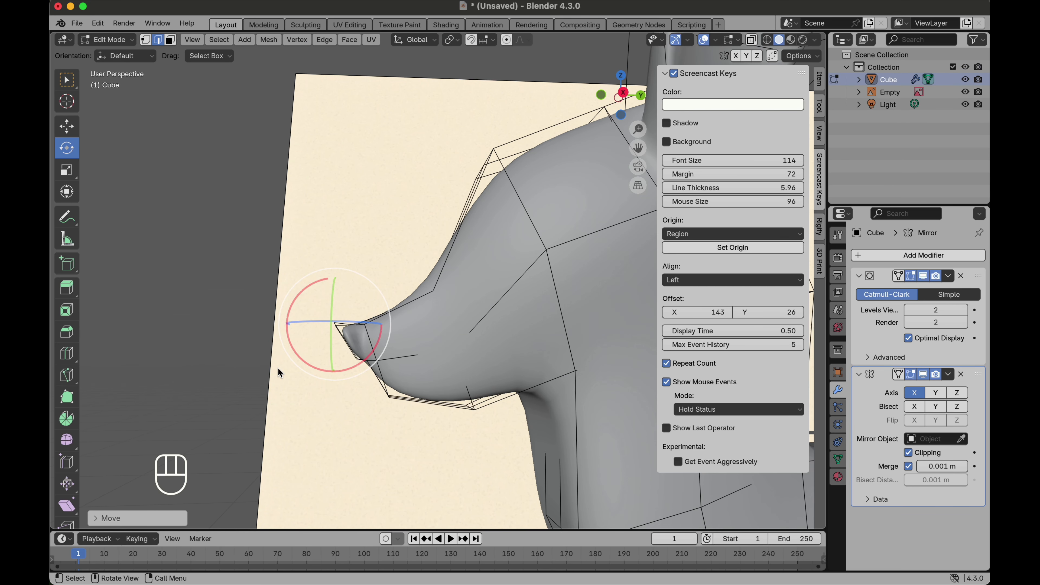
scroll(278, 367, "down", 8)
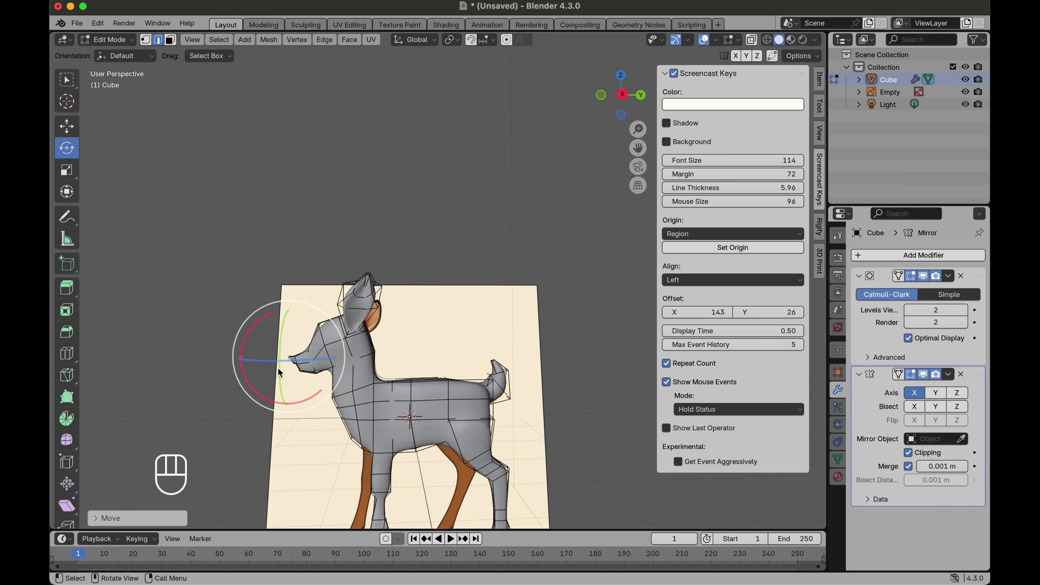
scroll(278, 368, "left", 10)
scroll(278, 368, "right", 15)
scroll(278, 367, "left", 8)
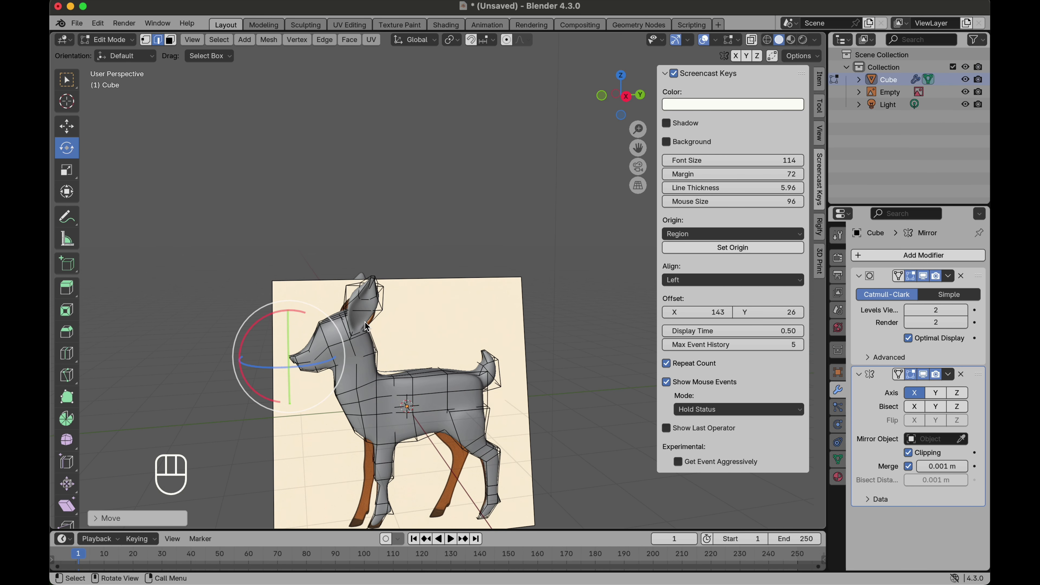
scroll(367, 326, "right", 10)
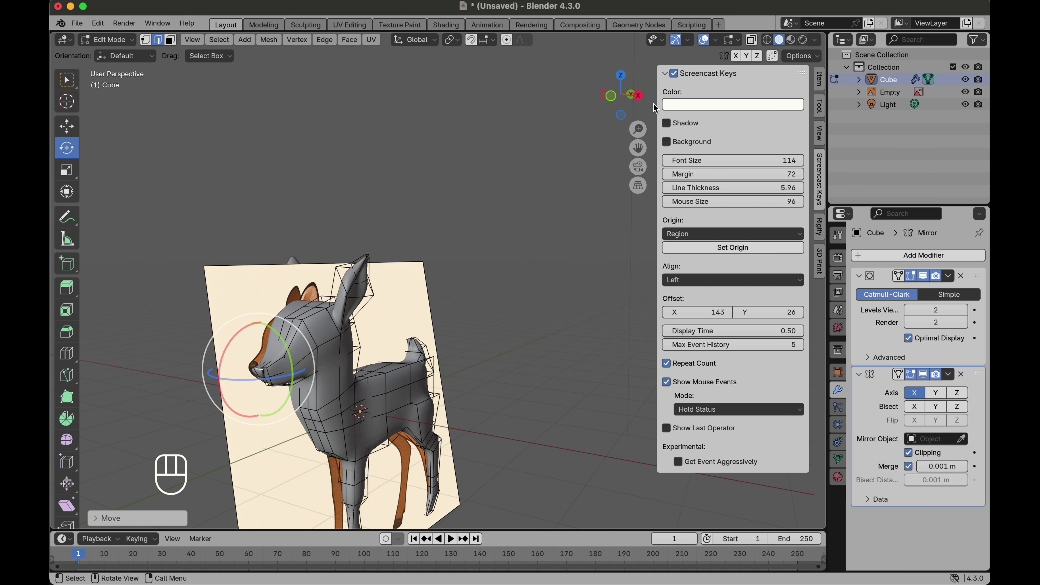
left_click(638, 95)
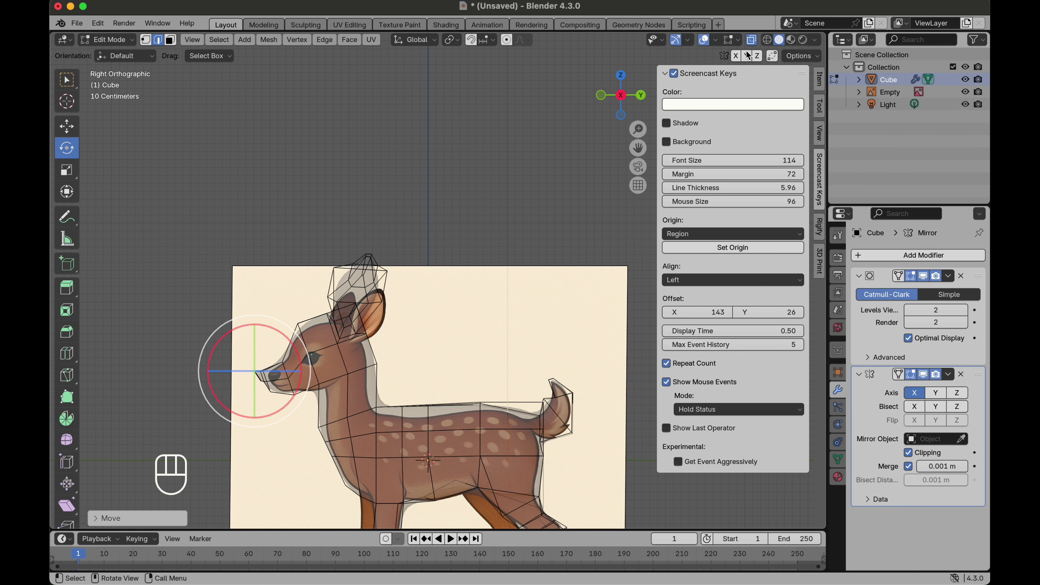
scroll(349, 354, "up", 4)
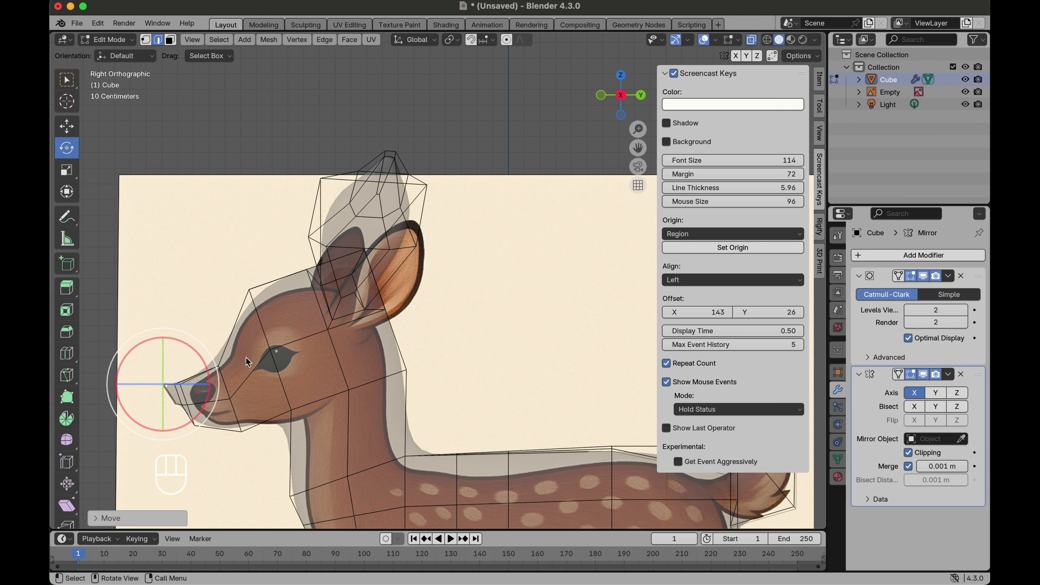
scroll(288, 348, "up", 4)
Step: Select the cheek vertex in front of the eye and move it downward
left_click(288, 348)
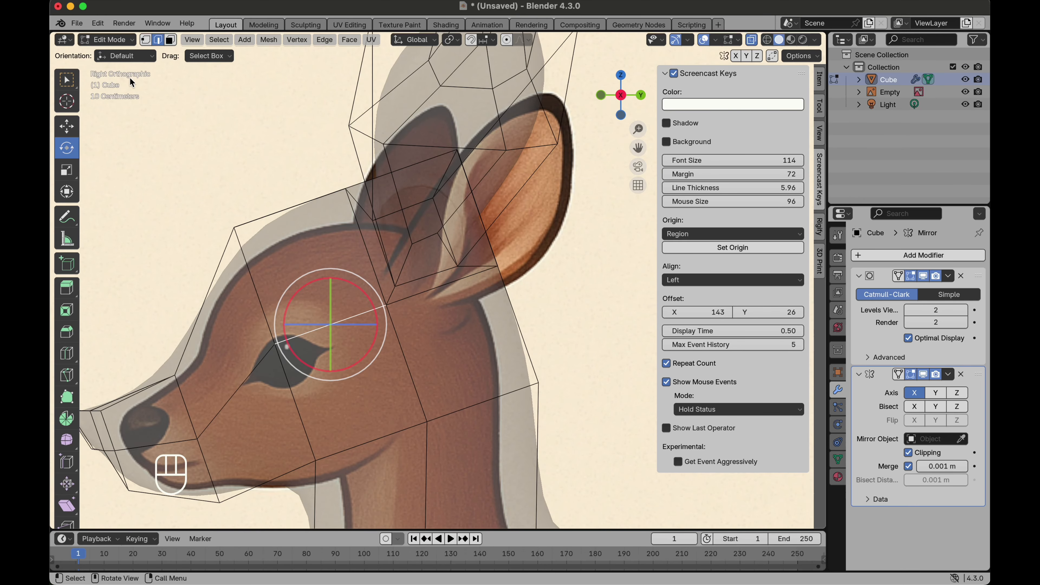
left_click(171, 39)
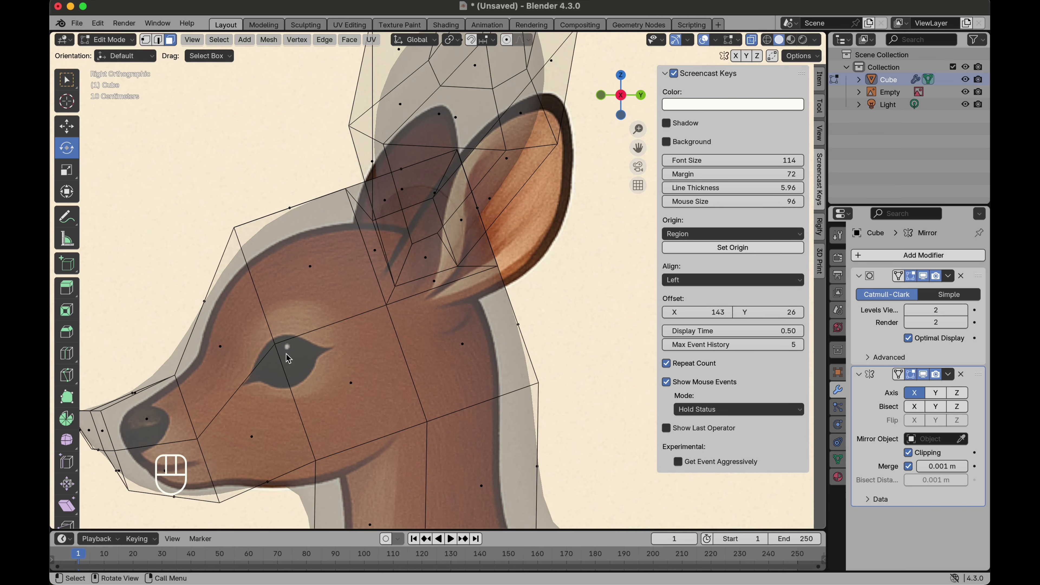
left_click(751, 40)
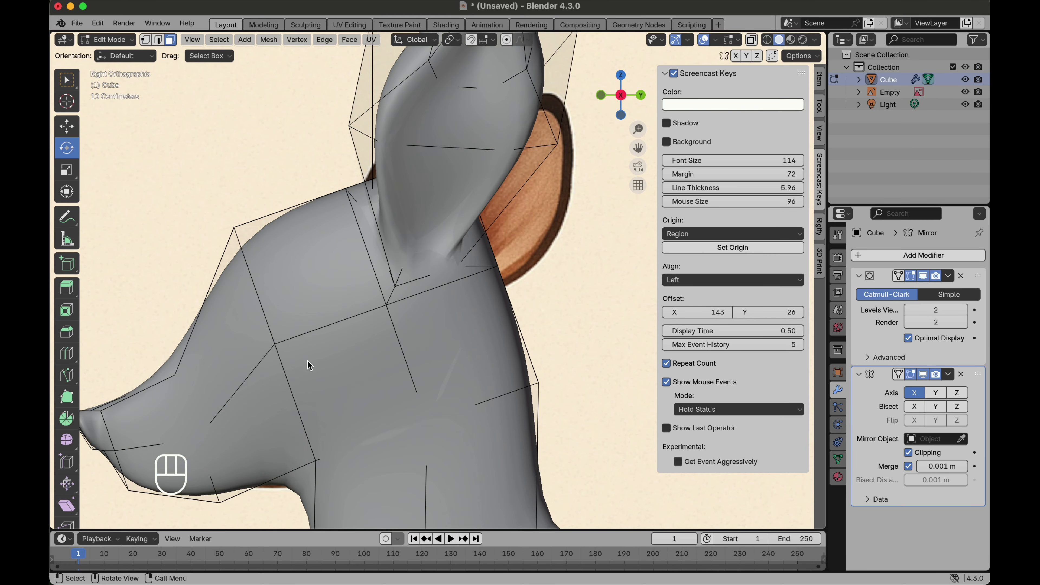
left_click(289, 365)
left_click(145, 41)
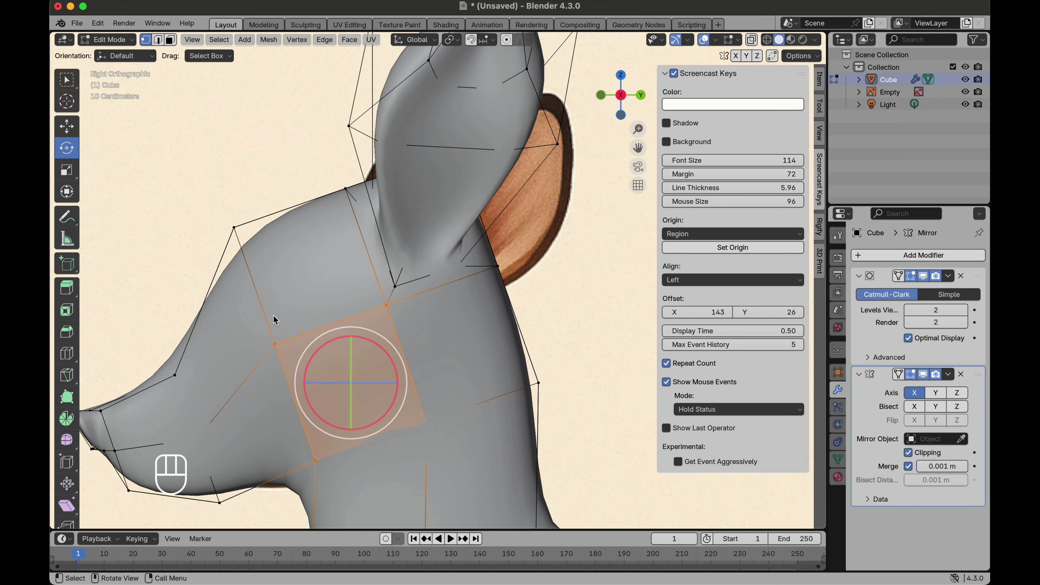
left_click(274, 343)
key("g")
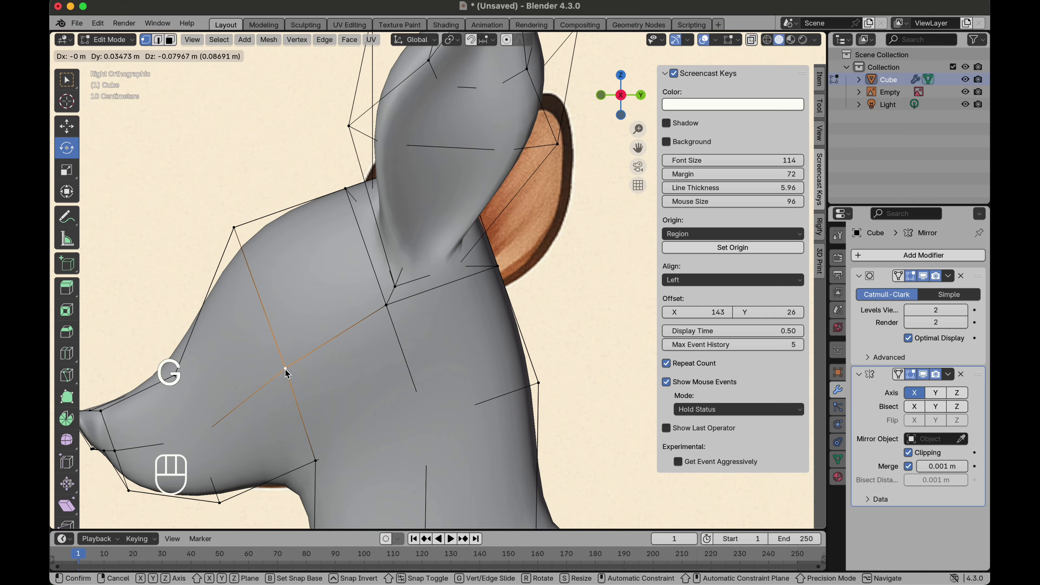
left_click(296, 394)
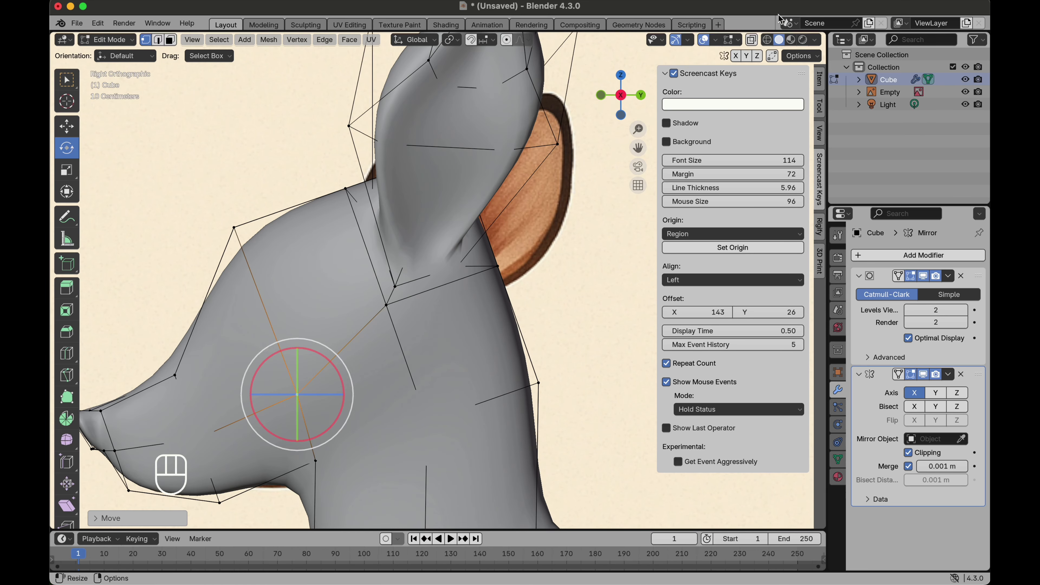
Step: Enable X-ray and move the vertex behind the eye up and back
left_click(750, 42)
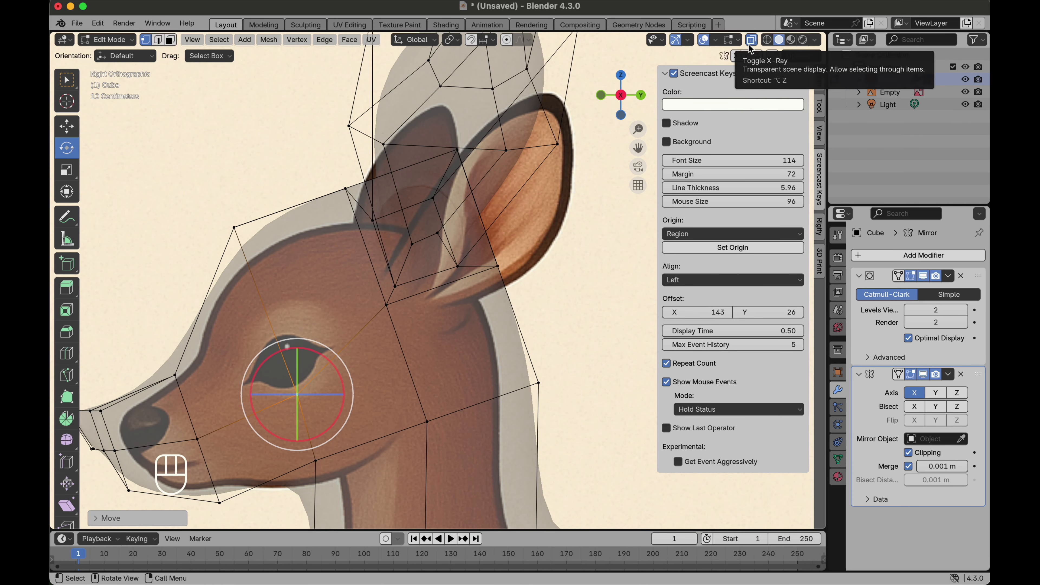
key("g")
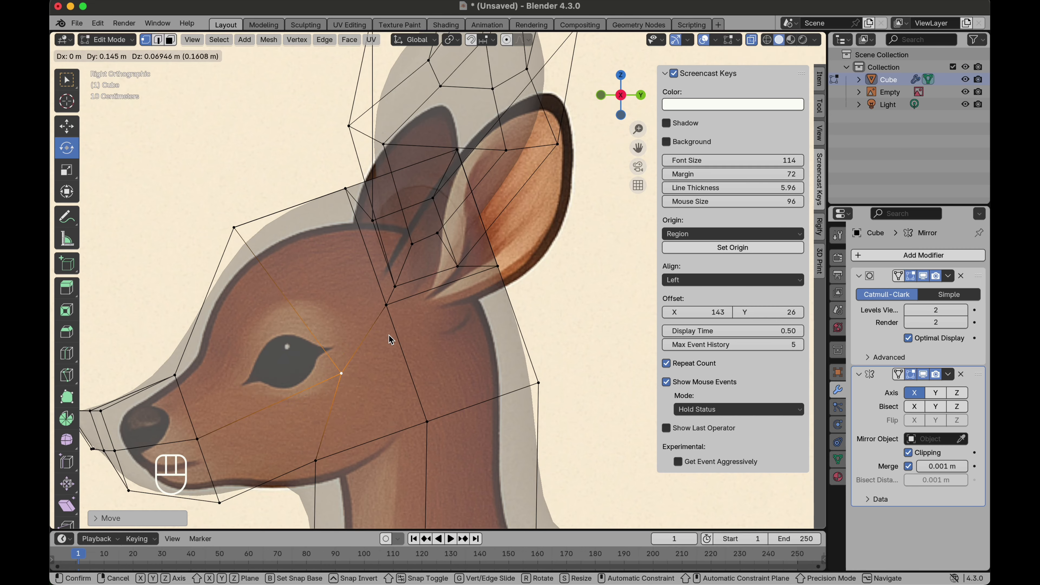
left_click(397, 328)
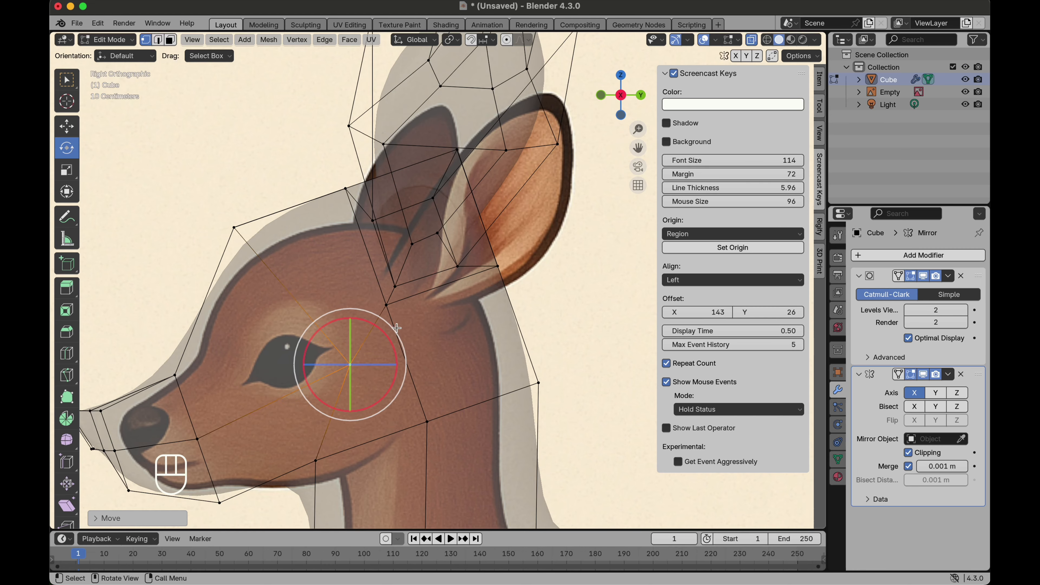
Step: In face select mode, inset the head face covering the reference eye
left_click(172, 40)
left_click(258, 334)
middle_click_drag(295, 324, 400, 315)
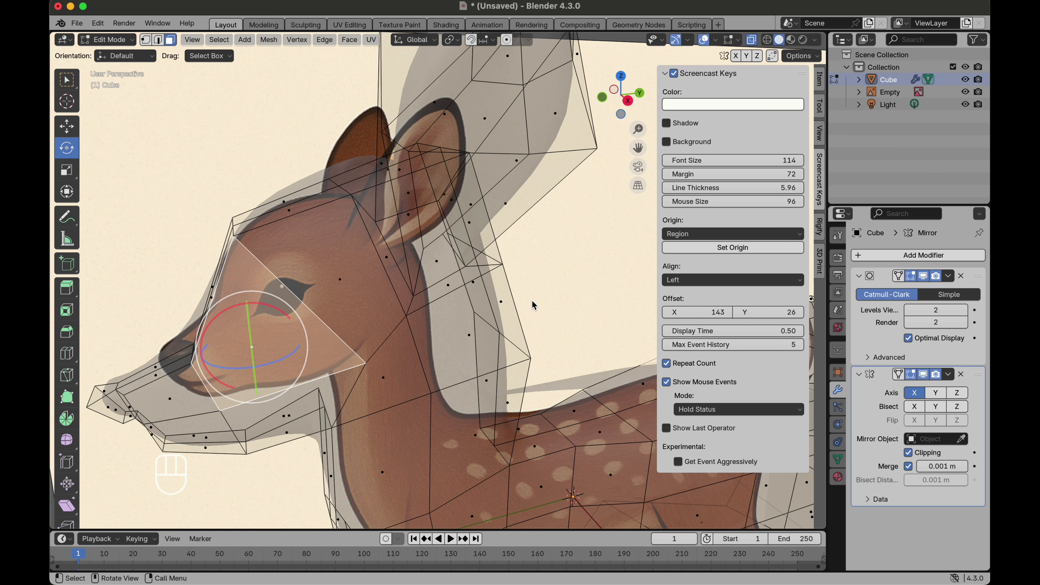
key("i")
left_click(520, 312)
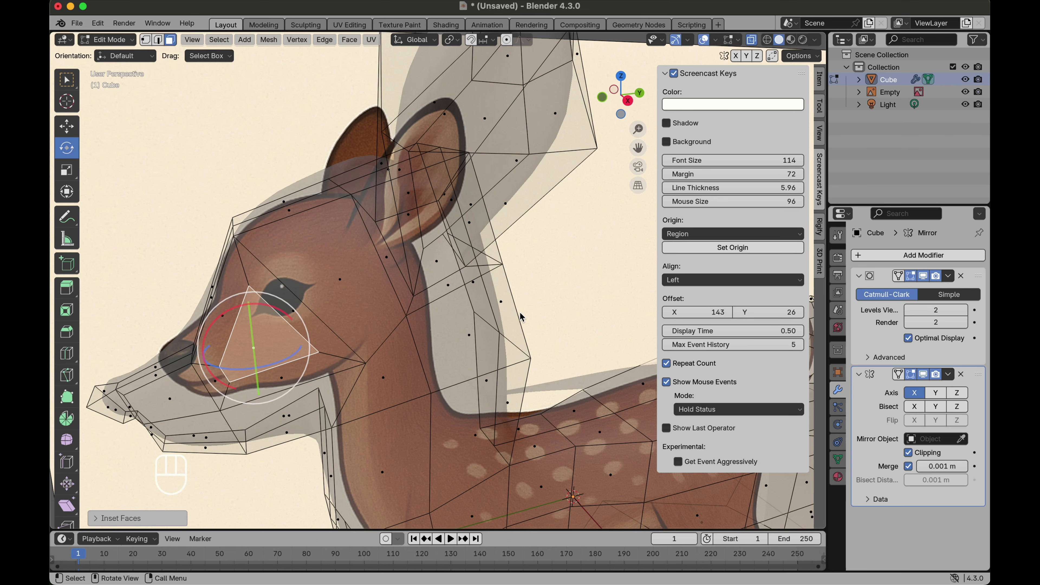
Step: Position the inset eye face over the reference eye using proportional editing
left_click(628, 100)
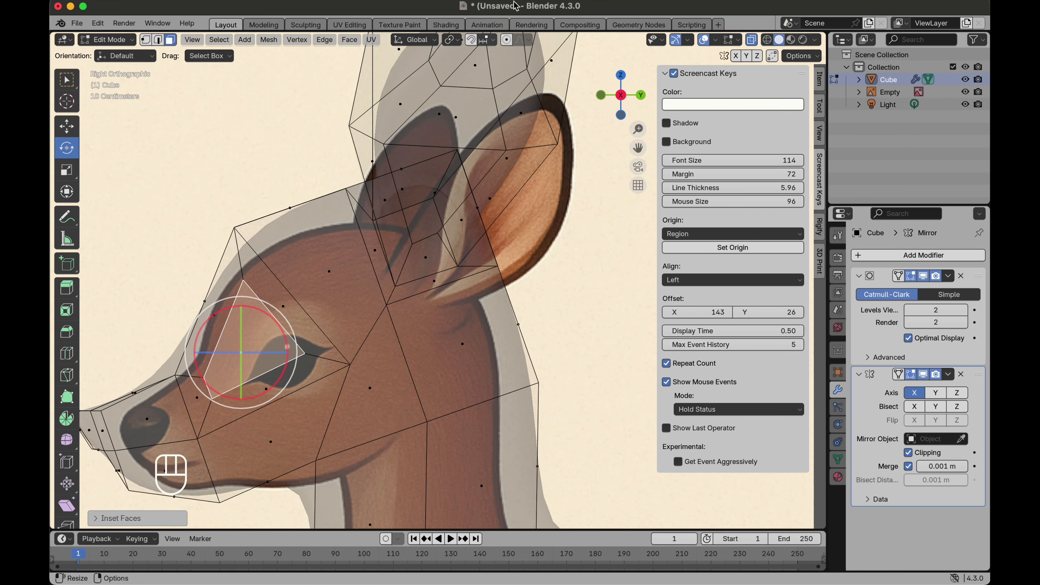
key("g")
left_click(293, 319)
key("super+z")
key("g")
scroll(380, 286, "up", 6)
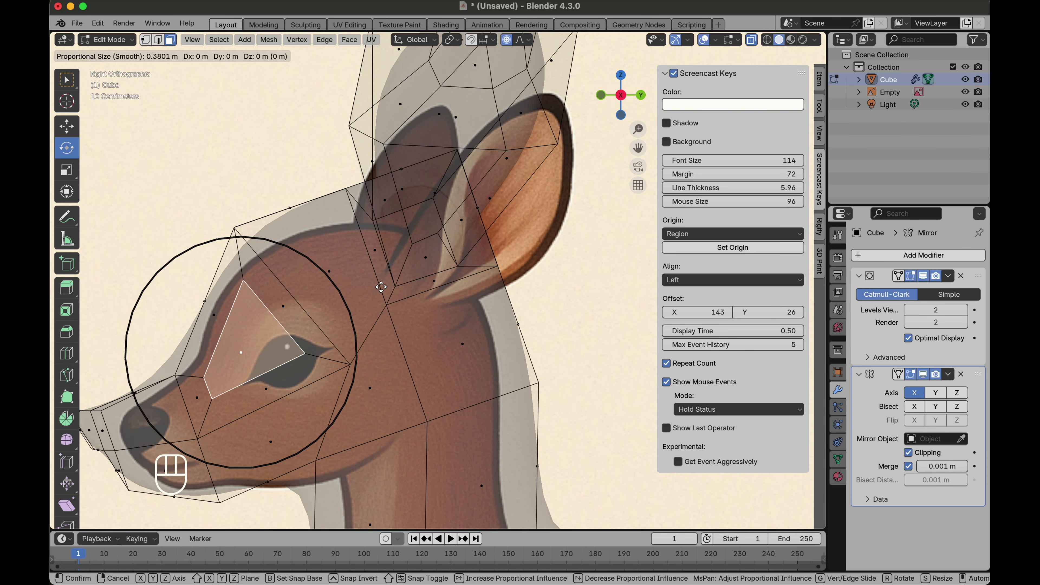
left_click(380, 286)
key("g")
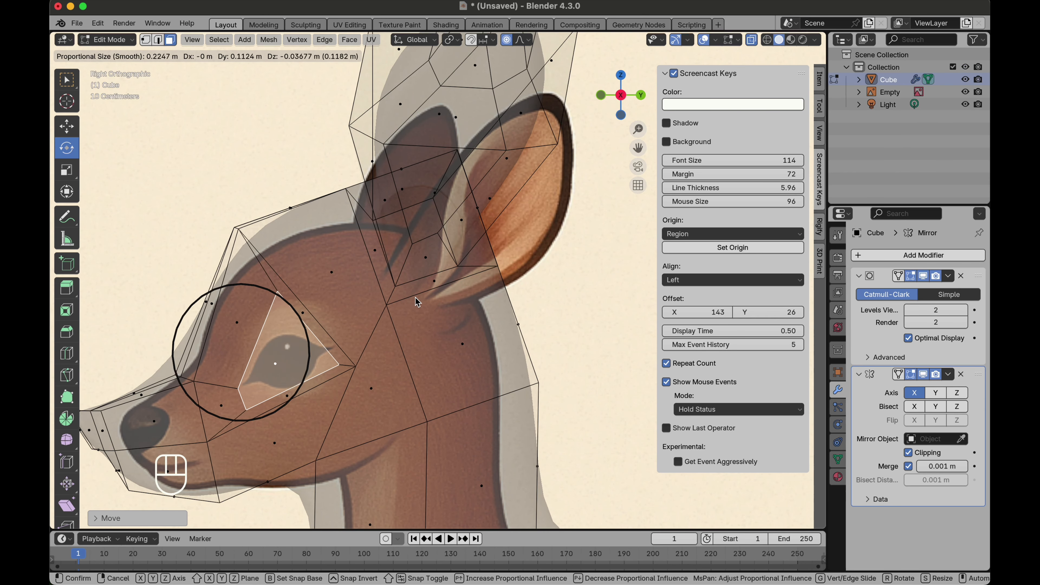
left_click(415, 296)
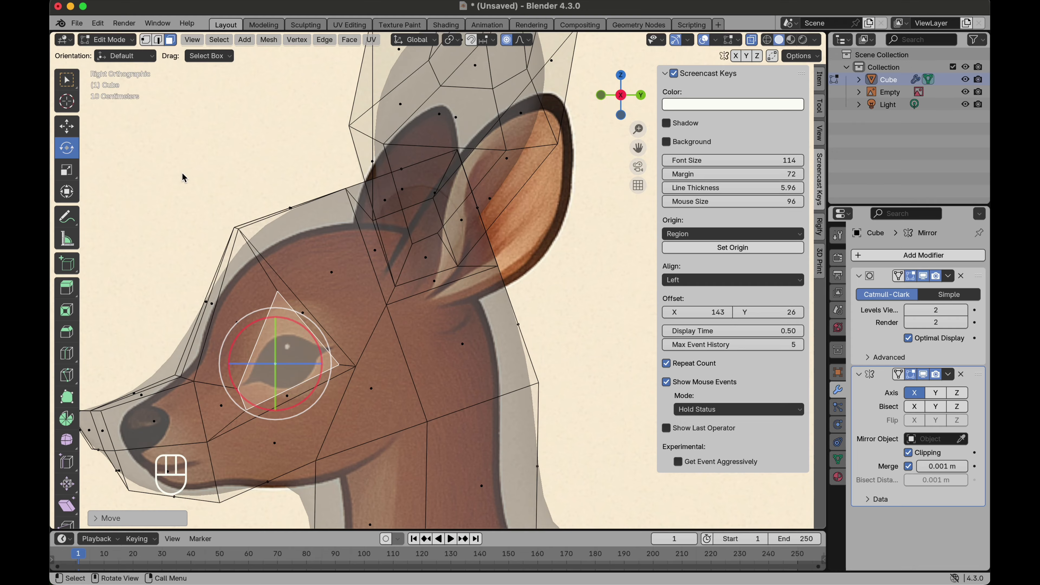
Step: In vertex mode, move the eye loop's vertices to trace the reference eye's outline
left_click(145, 40)
left_click(279, 293)
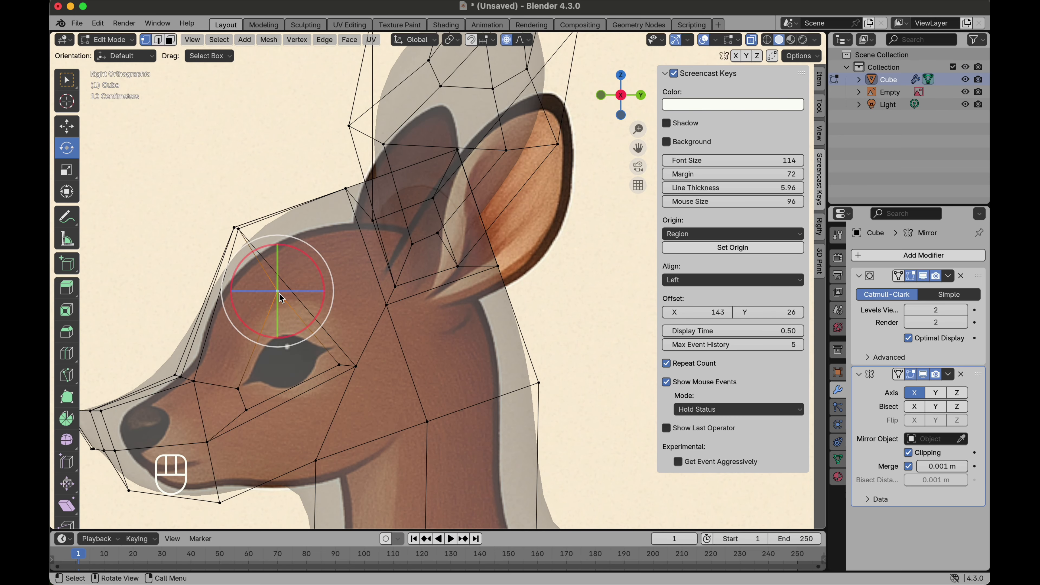
key("g")
left_click(303, 342)
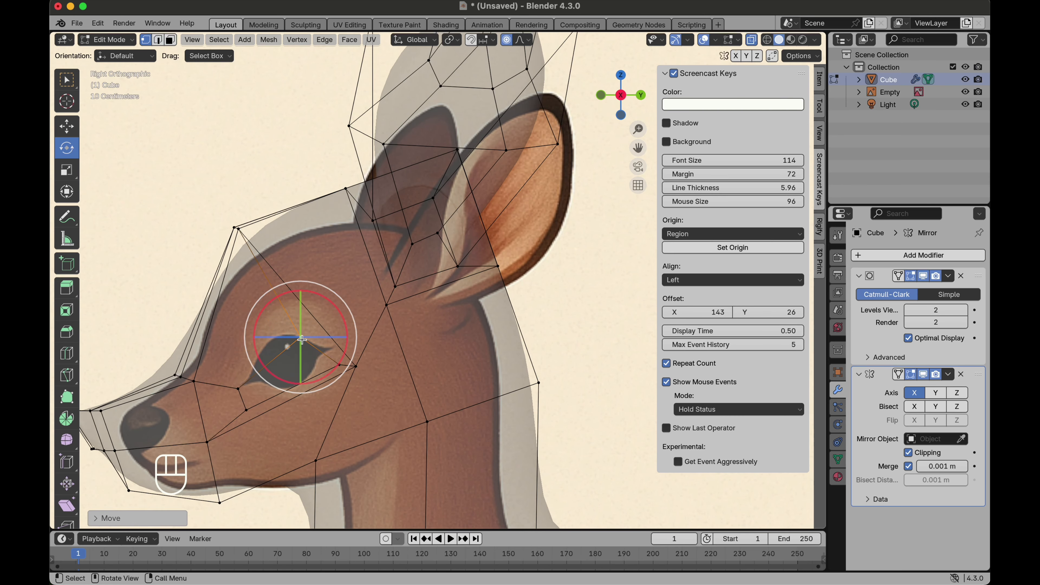
left_click(238, 388)
key("g")
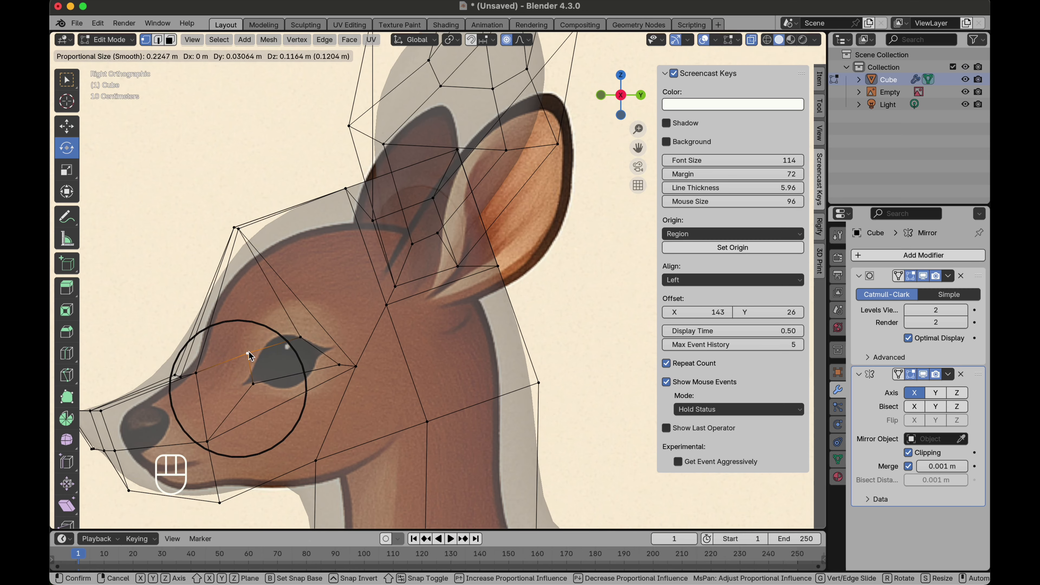
left_click(250, 363)
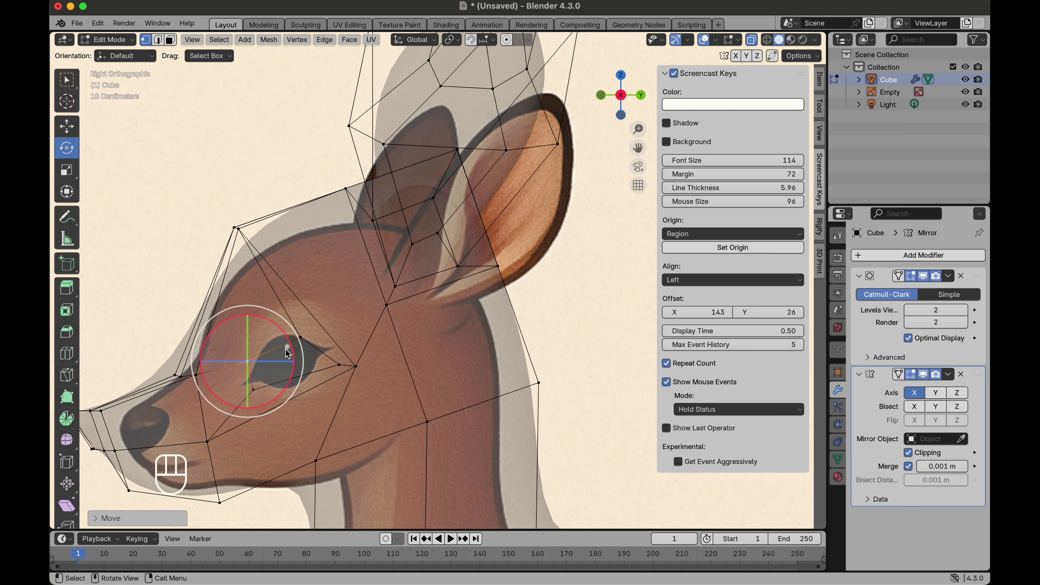
left_click(301, 340)
key("g")
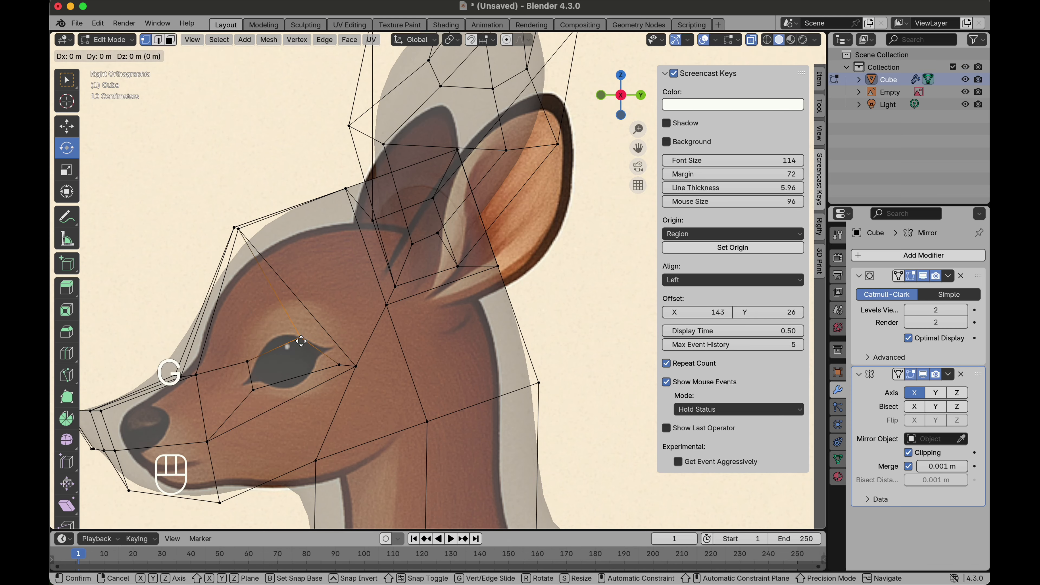
left_click(299, 330)
Step: Continue moving the remaining eye-loop vertices to fit the eye's shape
left_click(251, 360)
key("g")
left_click(248, 349)
left_click(253, 385)
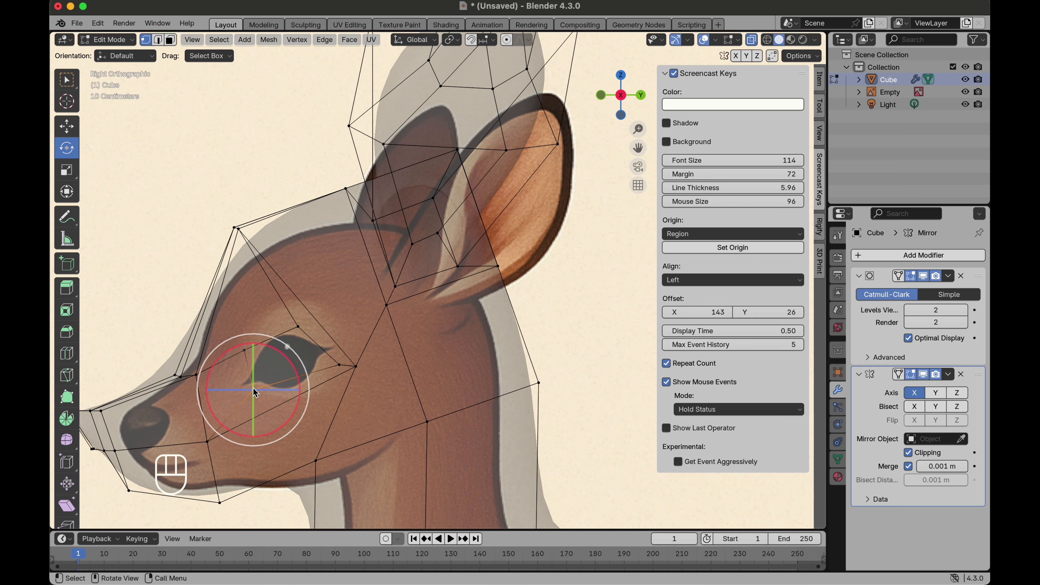
key("g")
left_click(254, 403)
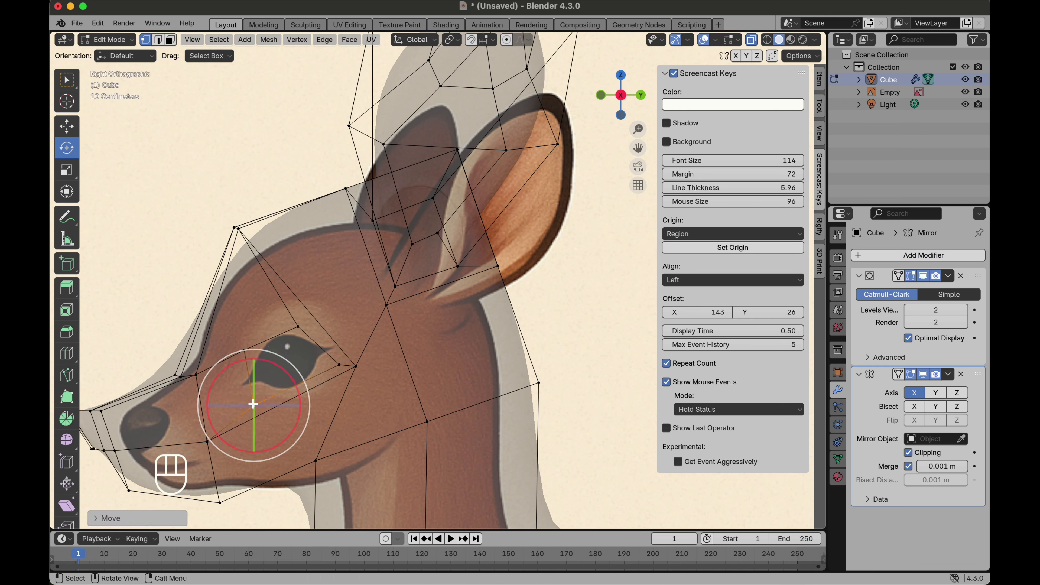
left_click(354, 366)
key("g")
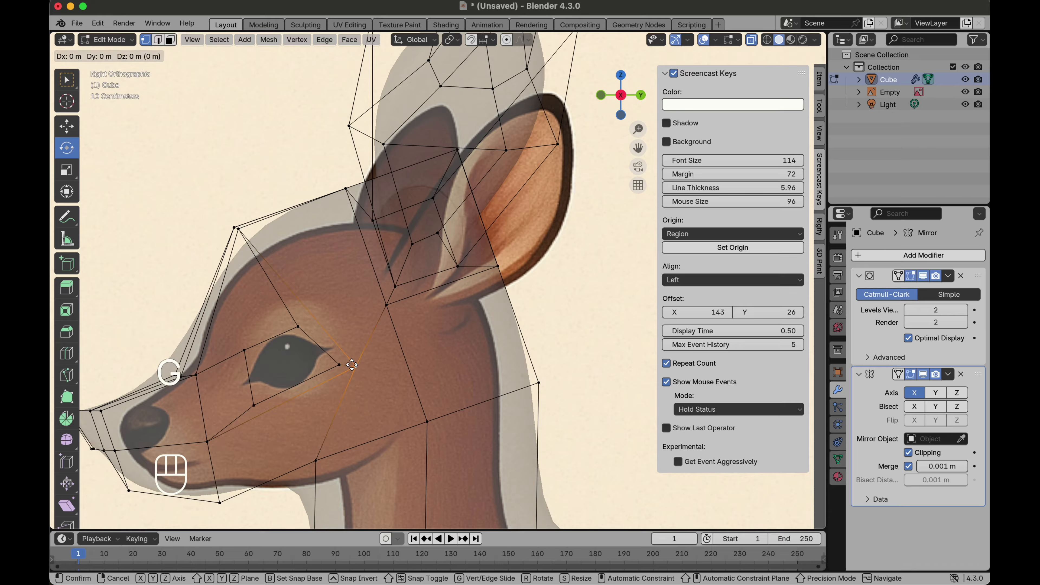
left_click(365, 363)
left_click(298, 326)
key("g")
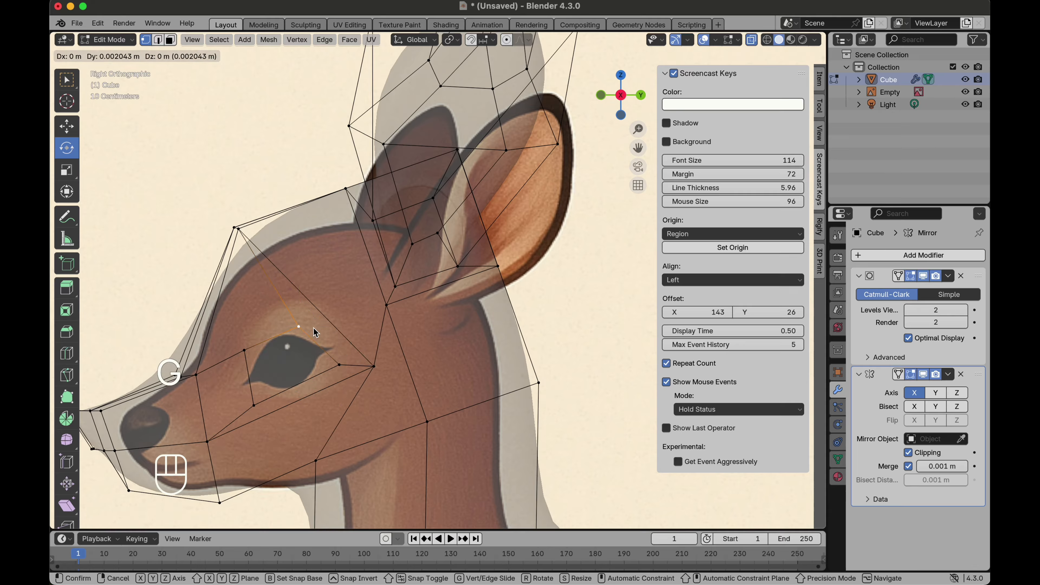
left_click(325, 323)
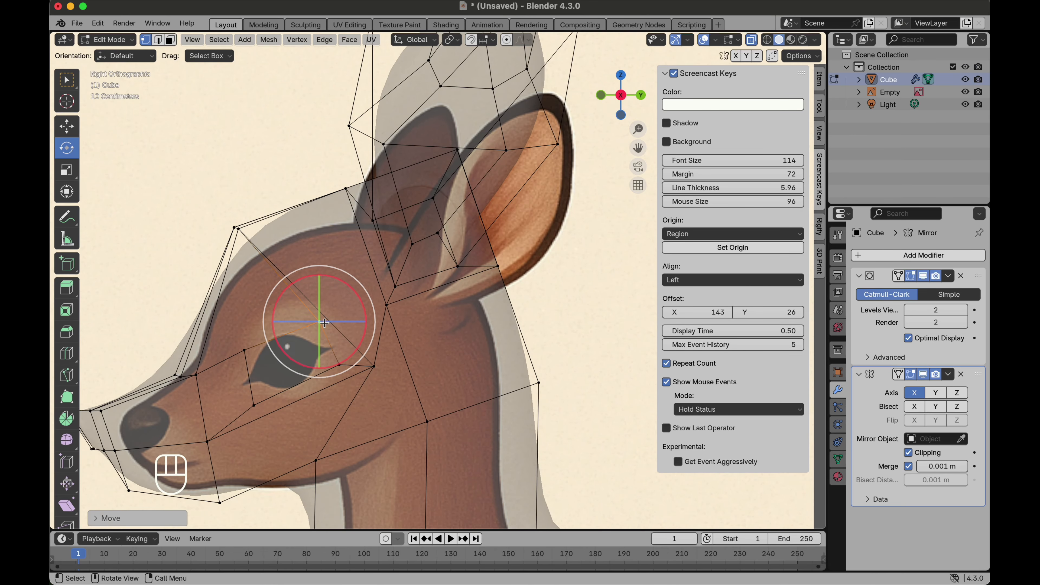
Step: Delete the inner eye face to open an eye socket
left_click(172, 41)
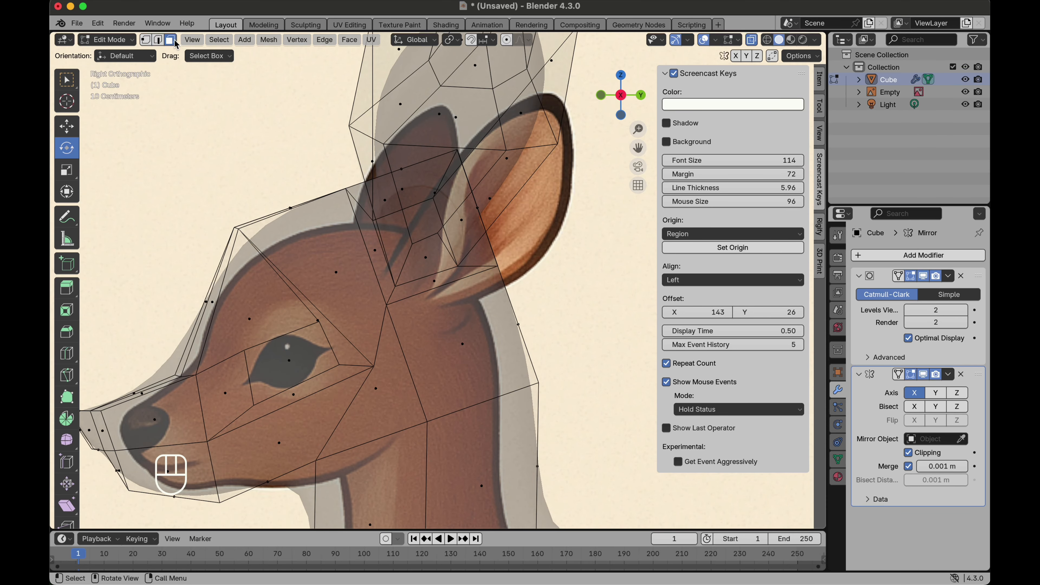
left_click(290, 380)
key("x")
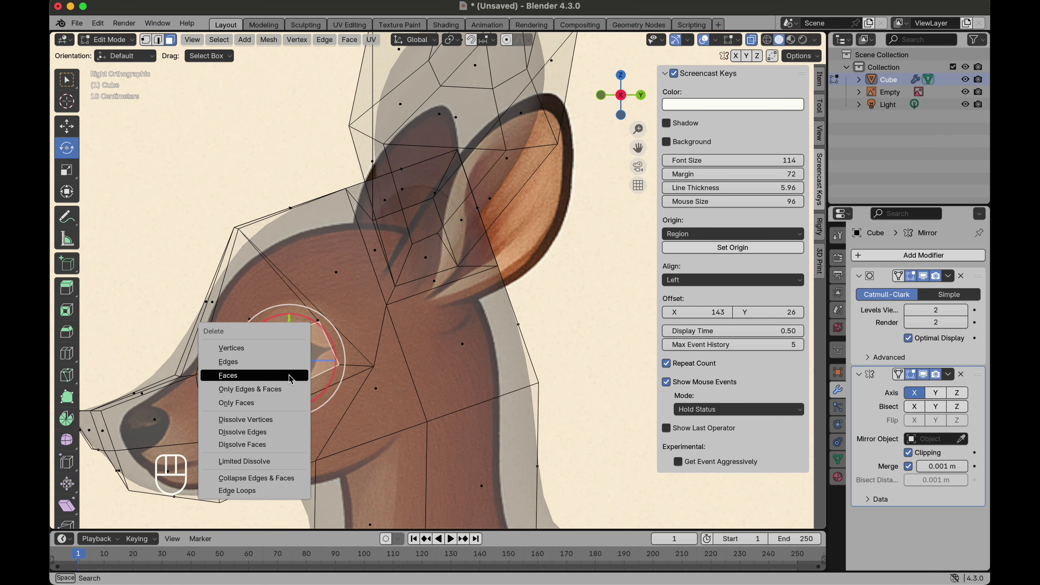
left_click(290, 376)
Step: Turn off X-ray and orbit to inspect the eye opening on the head
mouse_move(350, 334)
middle_mouse_down()
mouse_move(286, 329)
mouse_move(352, 338)
middle_mouse_up()
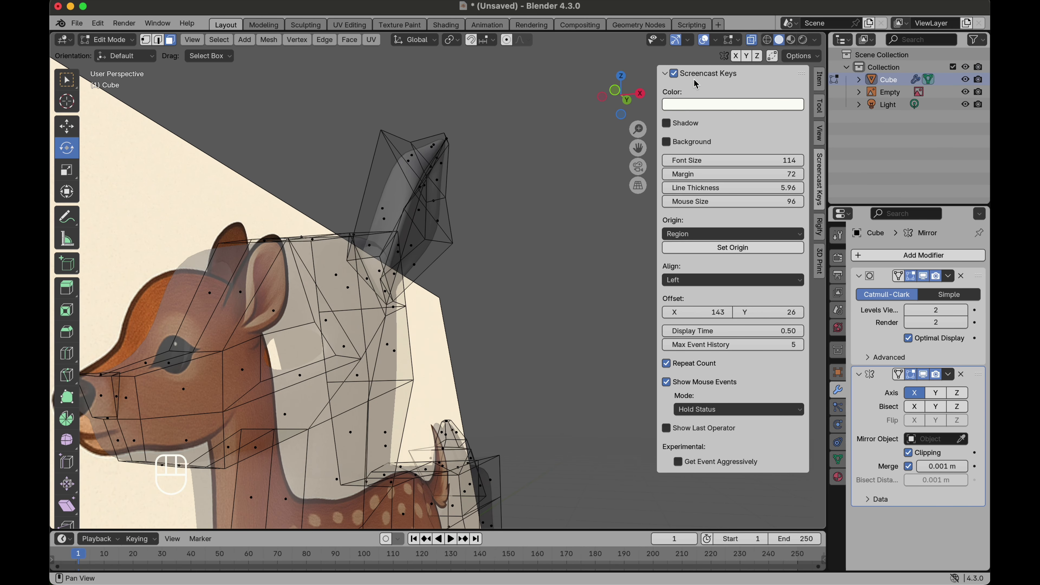
key("alt+z")
middle_click_drag(348, 279, 347, 278)
left_click(259, 382)
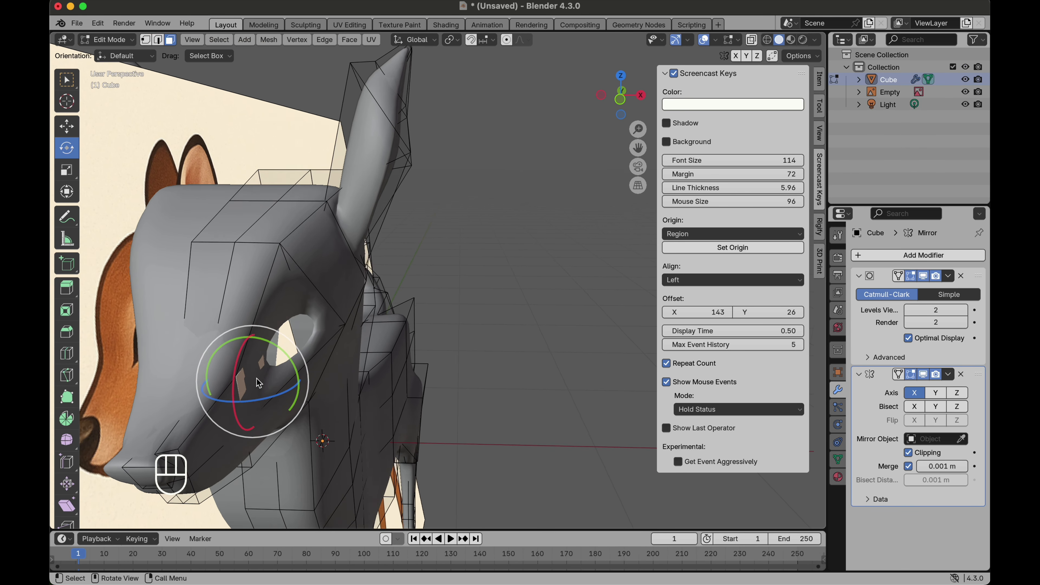